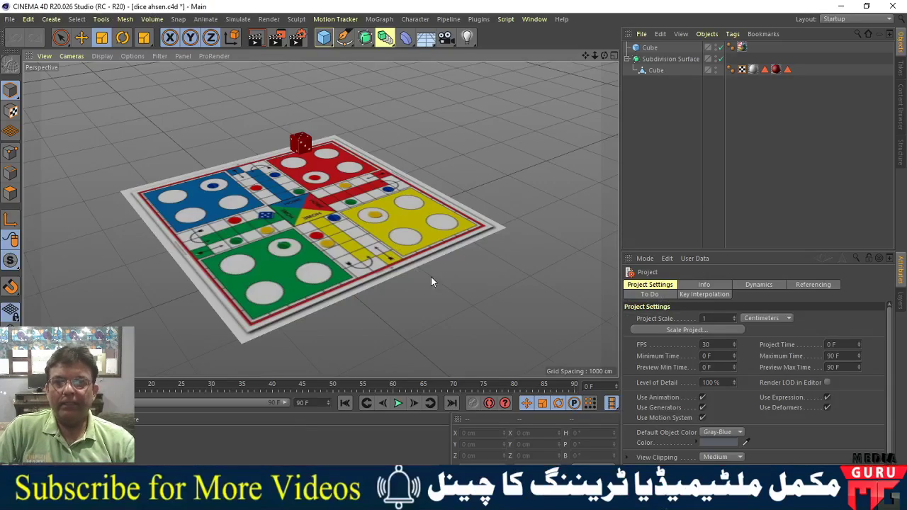
Zoom the viewport in on the ludo board and switch over to the OBS Studio window
scroll(447, 280, "up", 2)
scroll(411, 221, "up", 2)
scroll(405, 239, "up", 2)
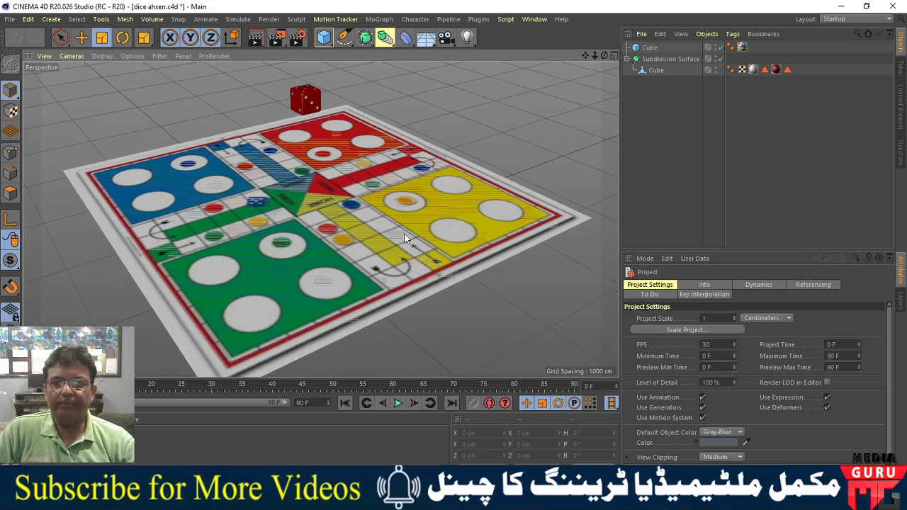
scroll(381, 234, "up", 2)
scroll(384, 242, "up", 2)
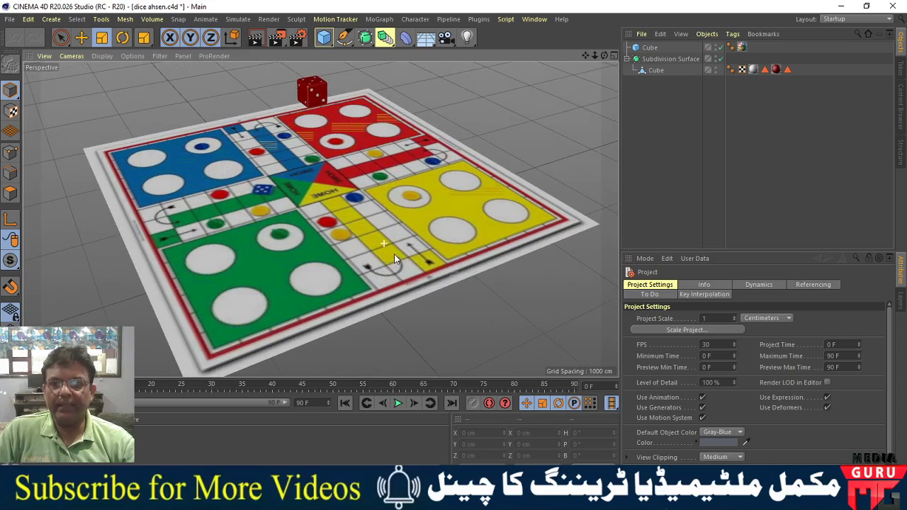
key("alt+Tab")
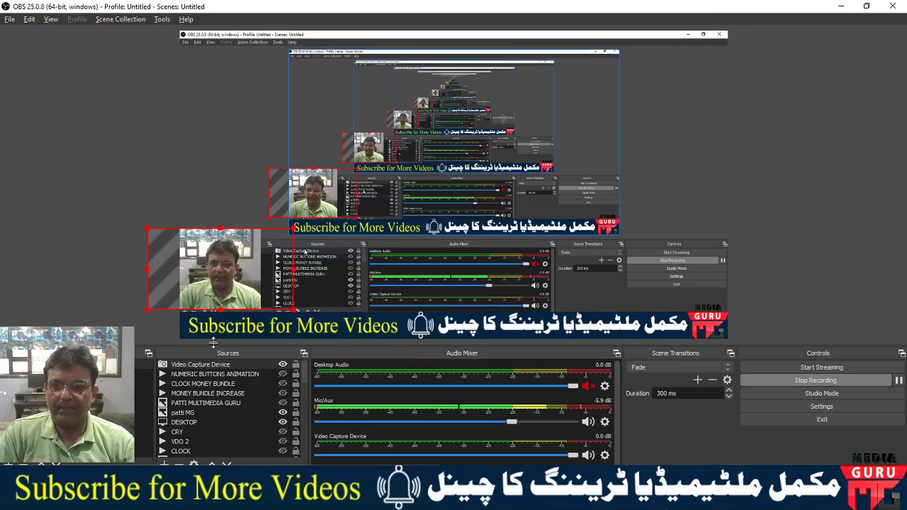
Drag the Video Capture Device webcam overlay to the preview's top-right, then return to Cinema 4D
left_click_drag(216, 290, 681, 97)
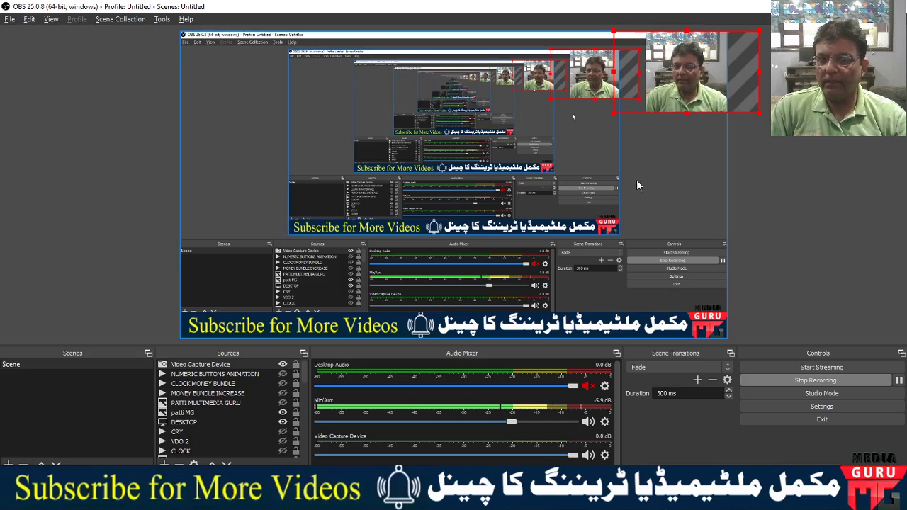
key("alt+Tab")
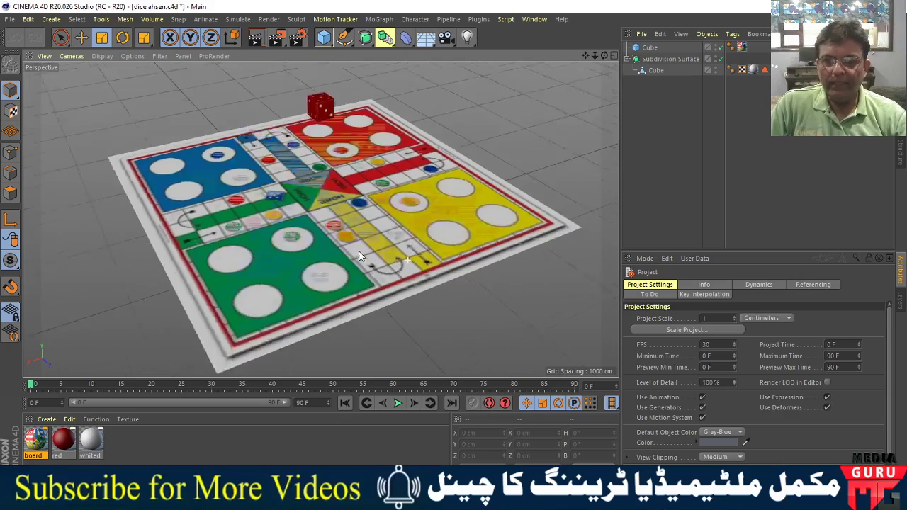
scroll(375, 262, "down", 5)
scroll(478, 233, "up", 8)
mouse_move(478, 234)
left_mouse_down("alt")
mouse_move(461, 314)
mouse_move(392, 252)
mouse_move(366, 298)
mouse_move(480, 297)
mouse_move(406, 299)
mouse_move(312, 216)
left_mouse_up("alt")
scroll(392, 257, "down", 5)
scroll(392, 257, "down", 3)
mouse_move(363, 234)
left_mouse_down("alt")
mouse_move(464, 260)
mouse_move(395, 241)
left_mouse_up("alt")
scroll(443, 225, "up", 3)
scroll(413, 261, "up", 3)
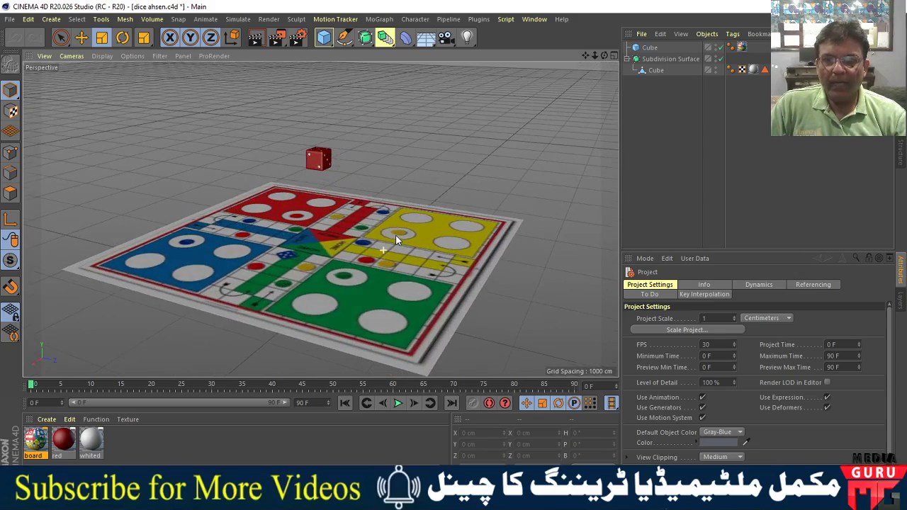
left_click(316, 165)
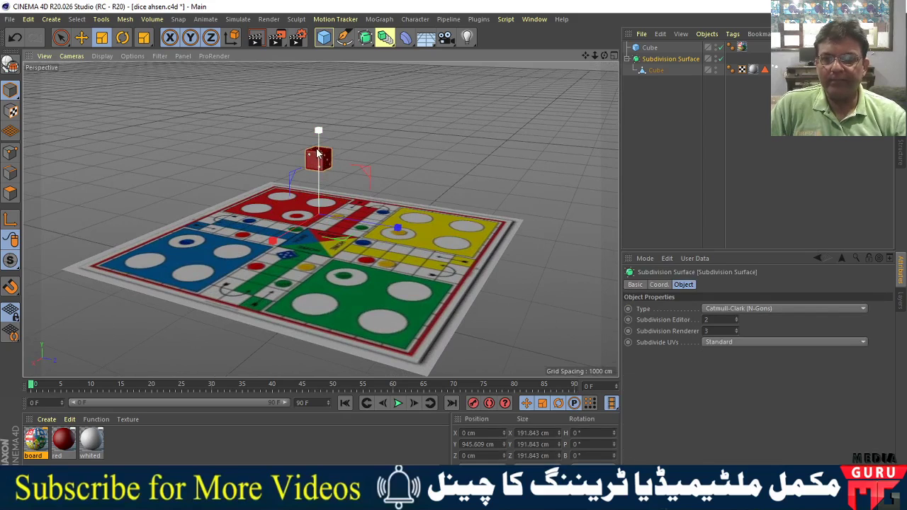
left_click_drag(391, 271, 369, 270, "alt")
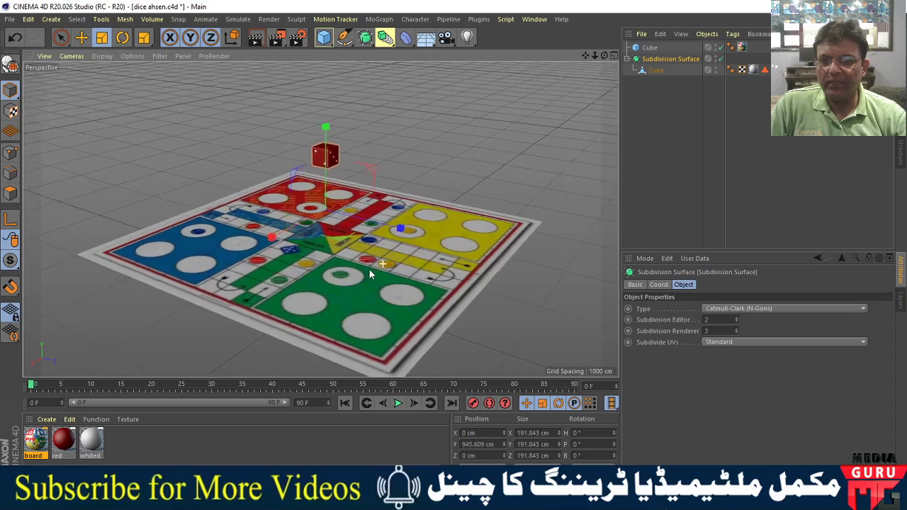
scroll(369, 269, "down", 5)
scroll(231, 265, "up", 2)
left_click_drag(231, 264, 260, 287, "alt")
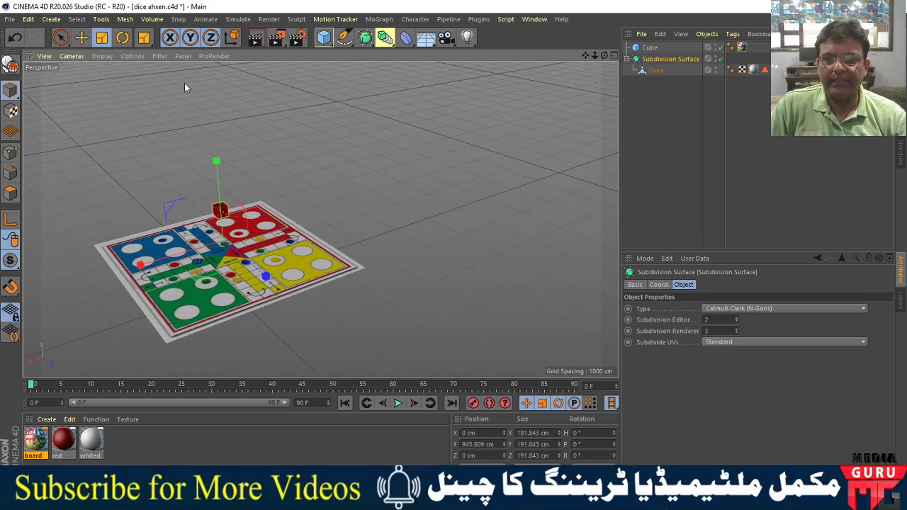
left_click_drag(323, 37, 362, 77)
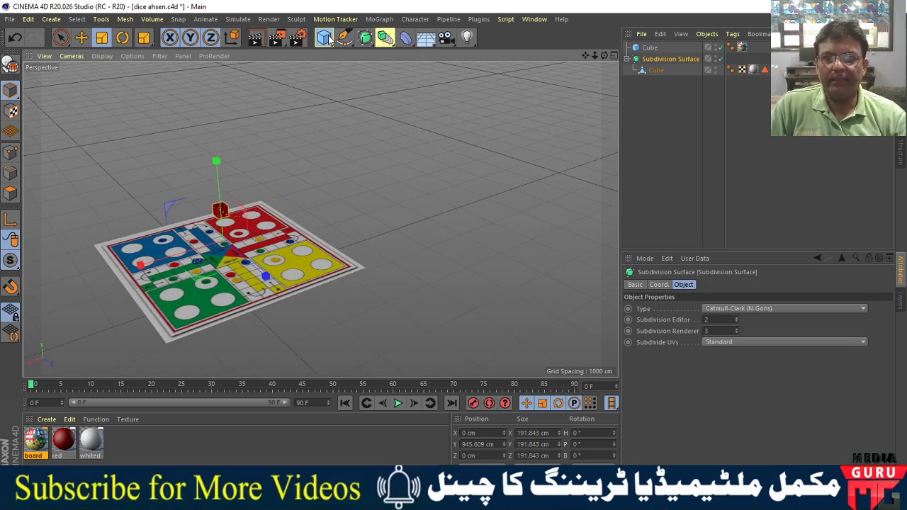
Add a plane at X -6967 cm beside the board, sized about 3941 × 3580 cm
left_click(426, 76)
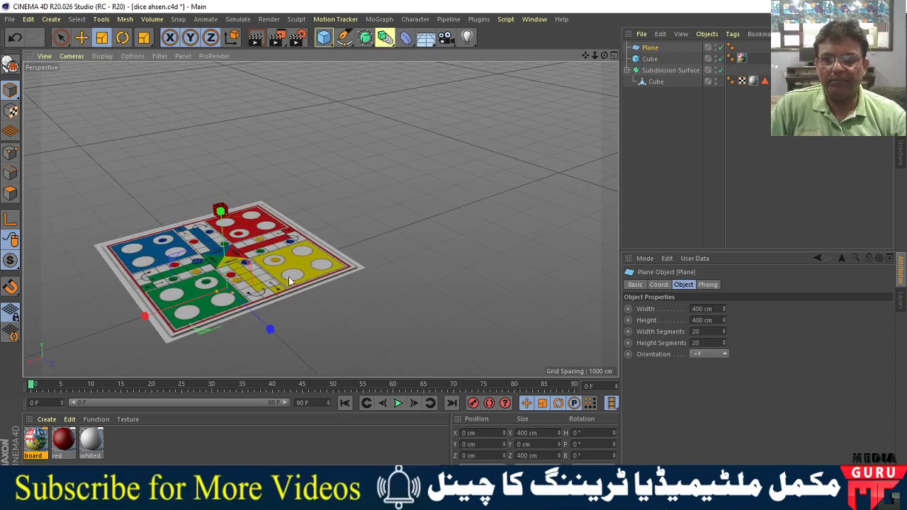
key("e")
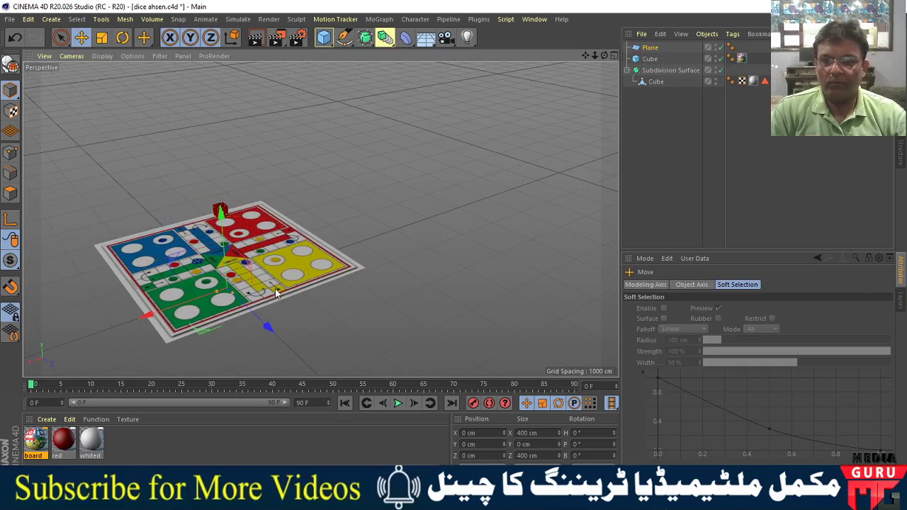
left_click_drag(161, 316, 400, 246)
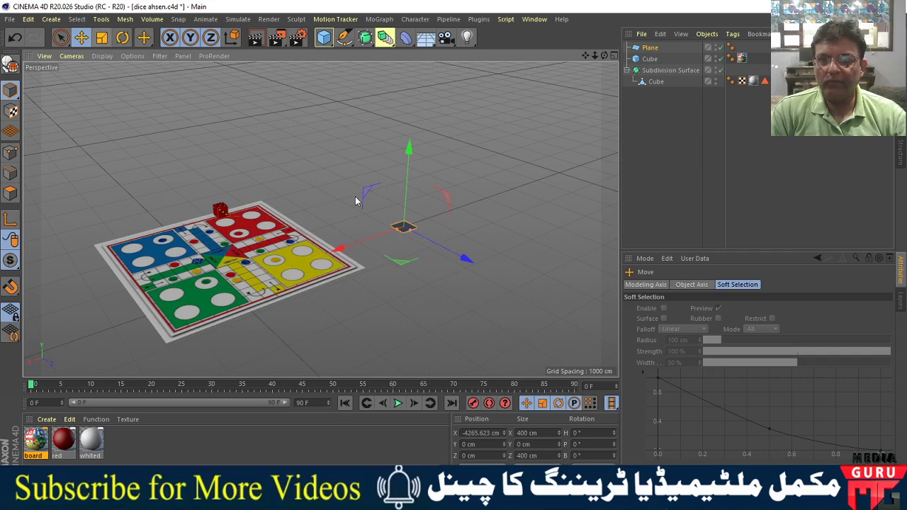
left_click_drag(413, 234, 390, 261)
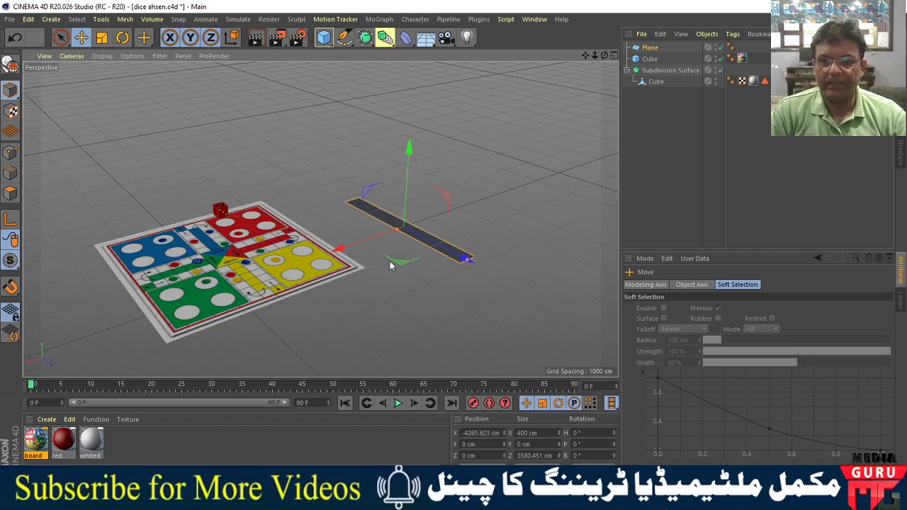
mouse_move(398, 229)
left_mouse_down()
mouse_move(352, 277)
mouse_move(355, 255)
mouse_move(426, 211)
left_mouse_up()
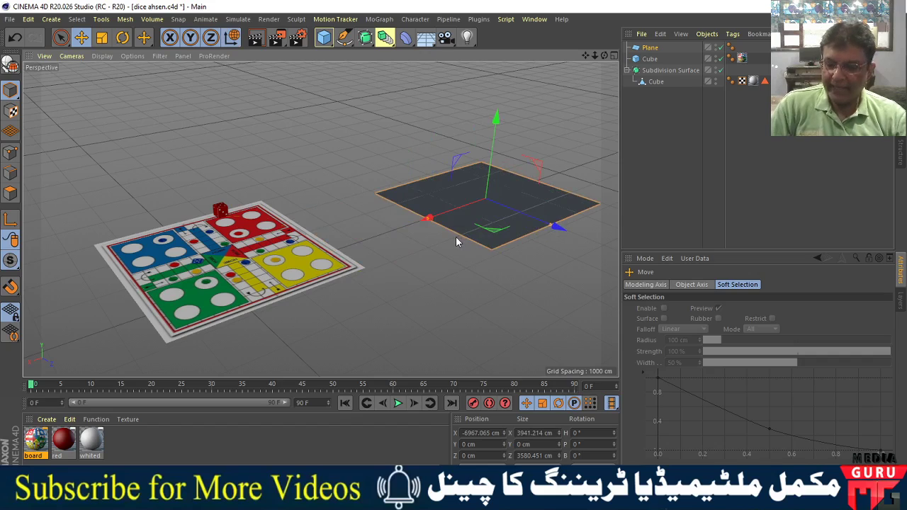
key("o")
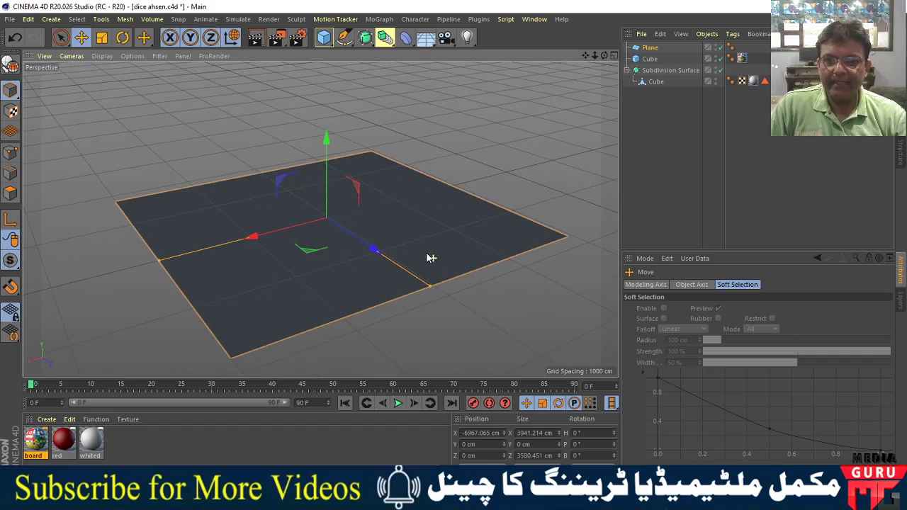
mouse_move(416, 280)
left_mouse_down("alt")
mouse_move(434, 278)
mouse_move(416, 293)
left_mouse_up("alt")
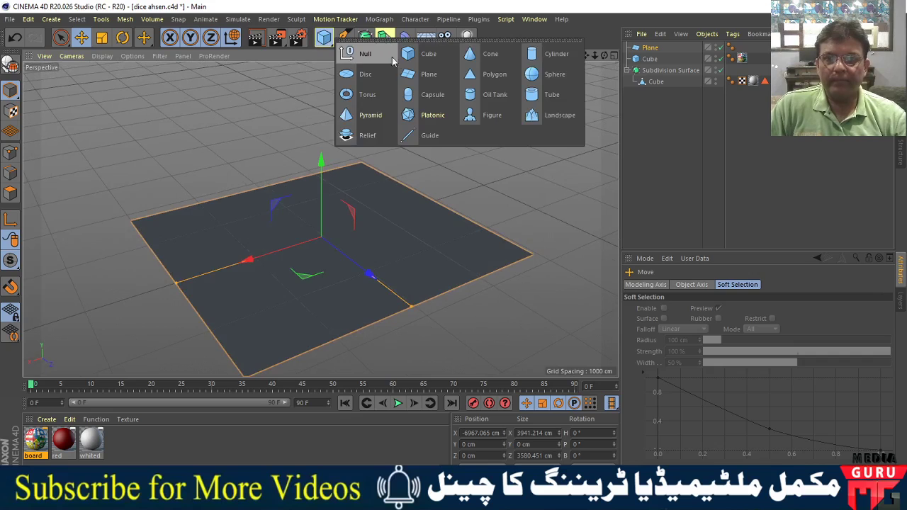
Add a new cube and move it over onto the plane
left_click_drag(323, 43, 372, 59)
scroll(194, 297, "down", 4)
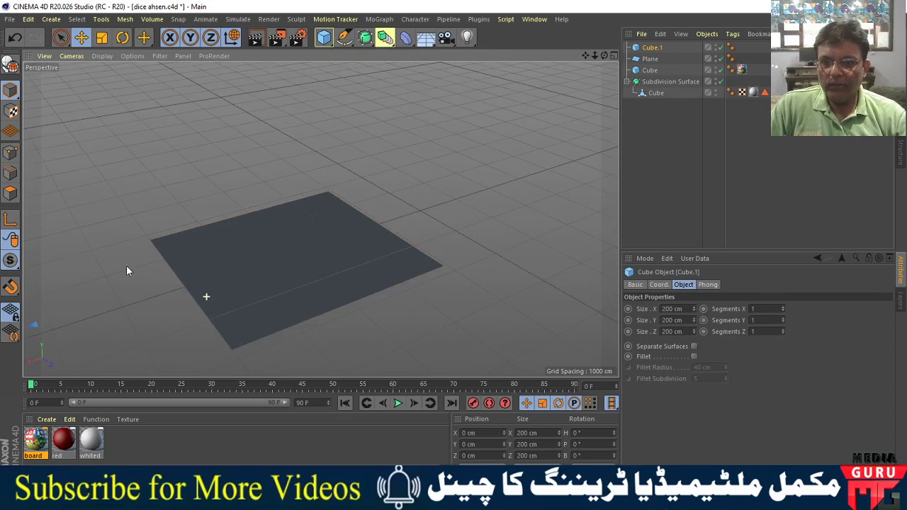
scroll(143, 277, "down", 3)
middle_click_drag(143, 277, 318, 216, "alt")
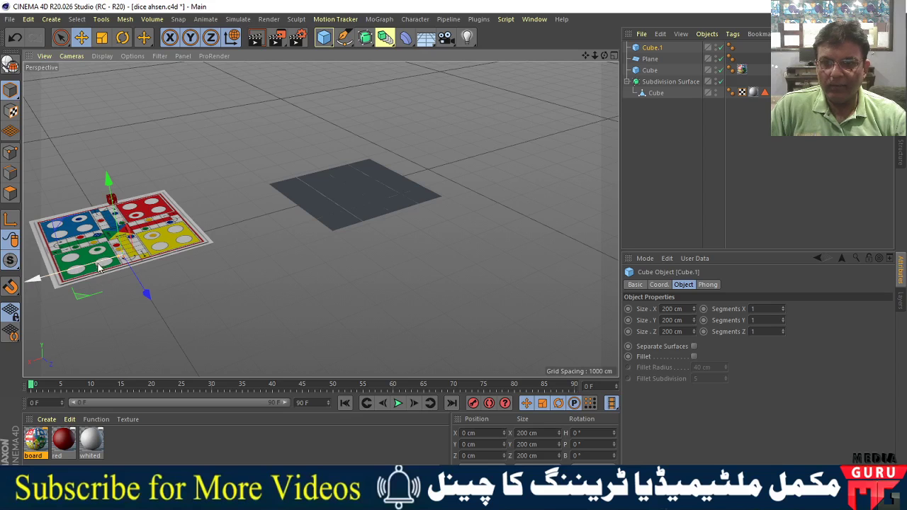
mouse_move(101, 253)
left_mouse_down()
mouse_move(92, 269)
mouse_move(237, 230)
left_mouse_up()
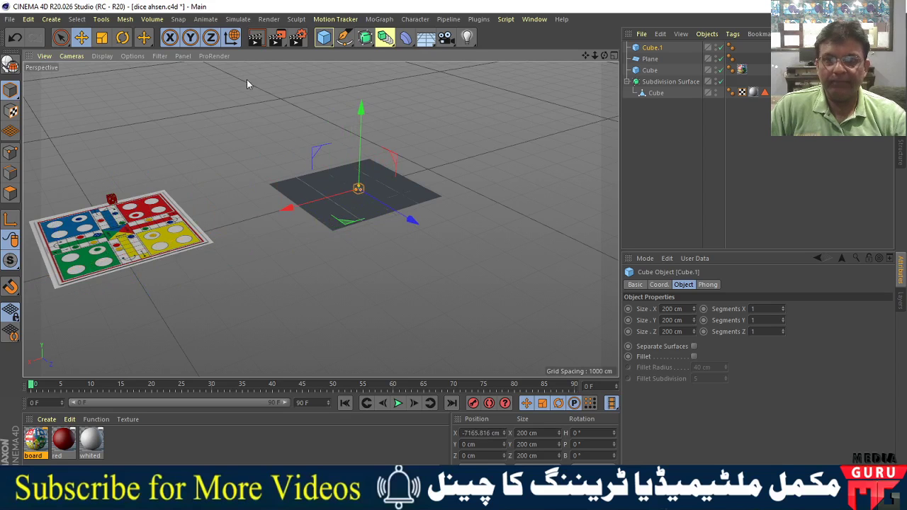
Add a sphere and a torus and move both from the board onto the plane
left_click(331, 41)
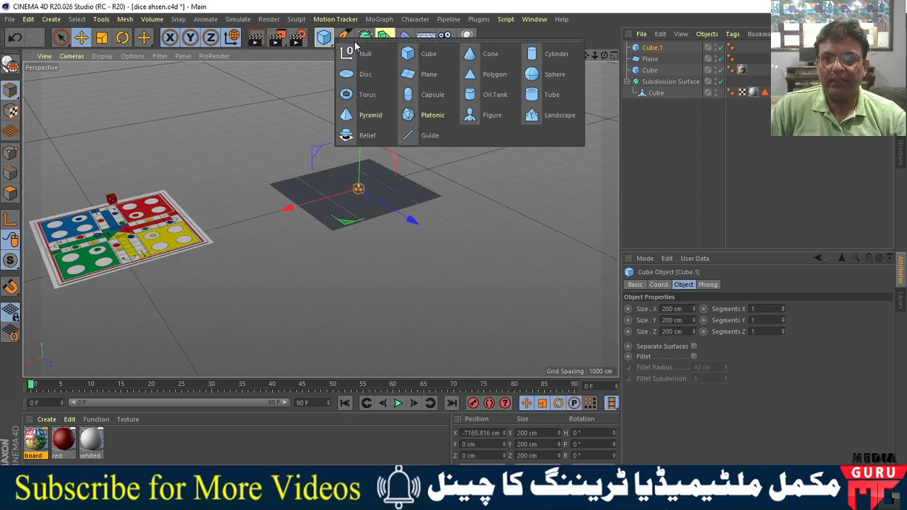
left_click(538, 77)
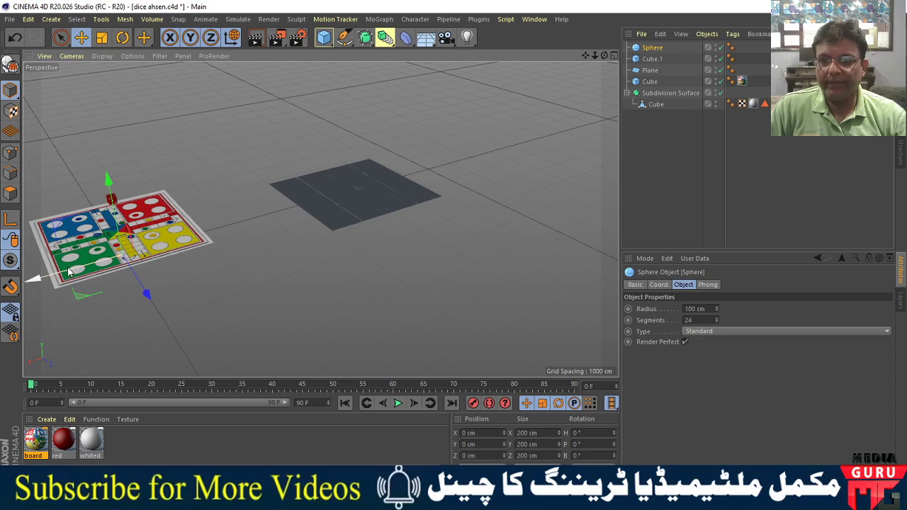
mouse_move(71, 265)
left_mouse_down()
mouse_move(322, 244)
mouse_move(341, 233)
left_mouse_up()
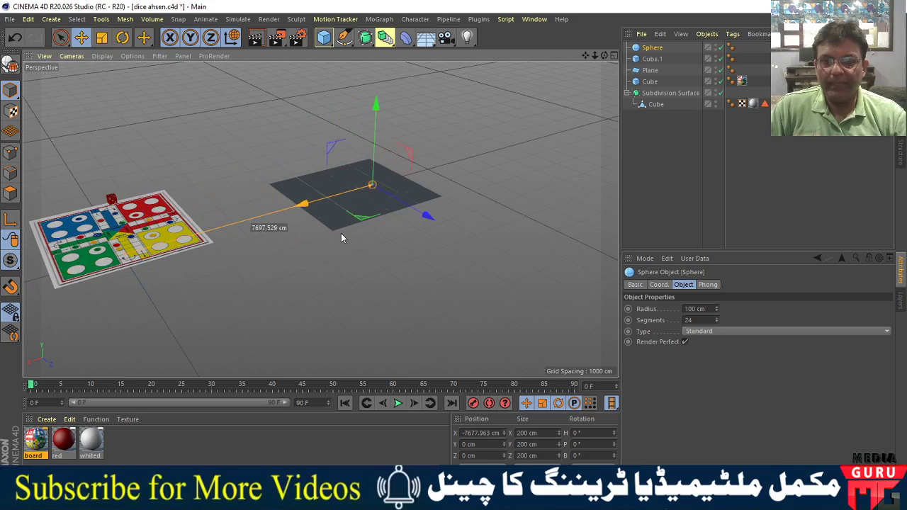
left_click(335, 40)
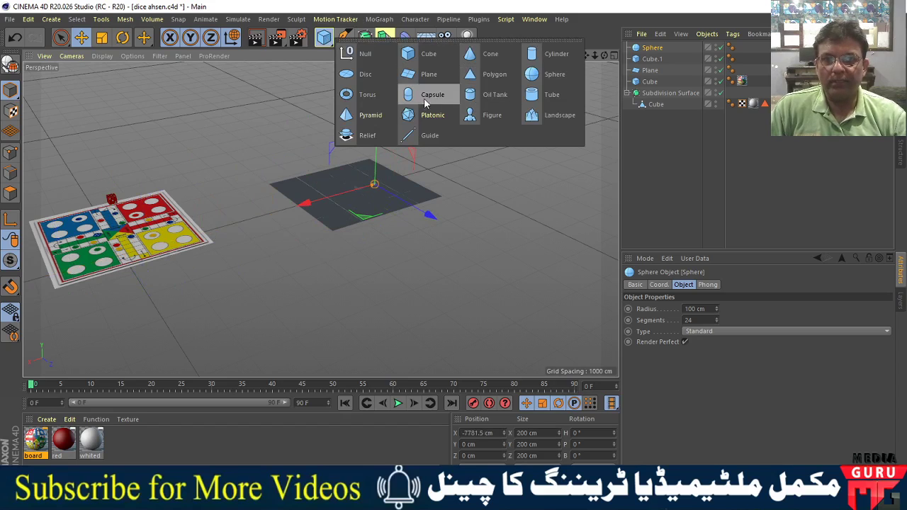
left_click(353, 96)
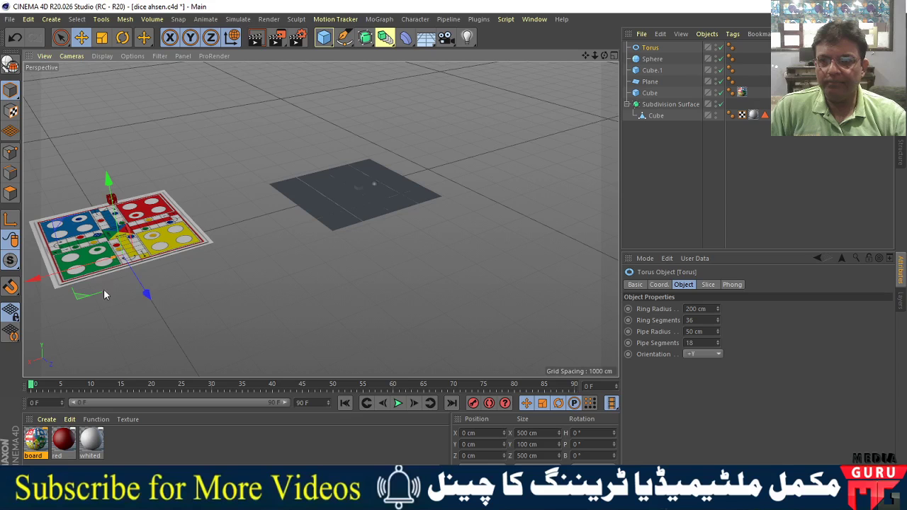
mouse_move(34, 279)
left_mouse_down()
mouse_move(275, 251)
mouse_move(293, 241)
left_mouse_up()
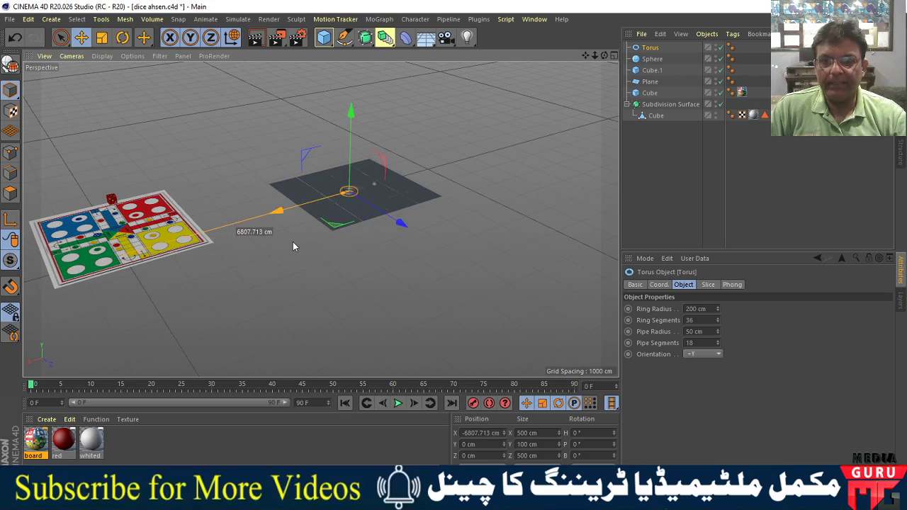
Lift the torus slightly above the plane and select the cube sitting on it
key("o")
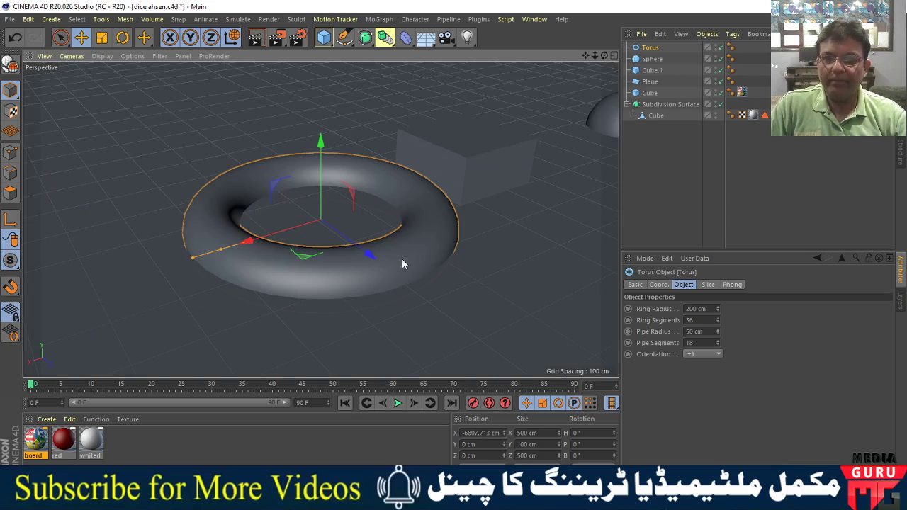
scroll(402, 264, "down", 3)
scroll(275, 210, "down", 2)
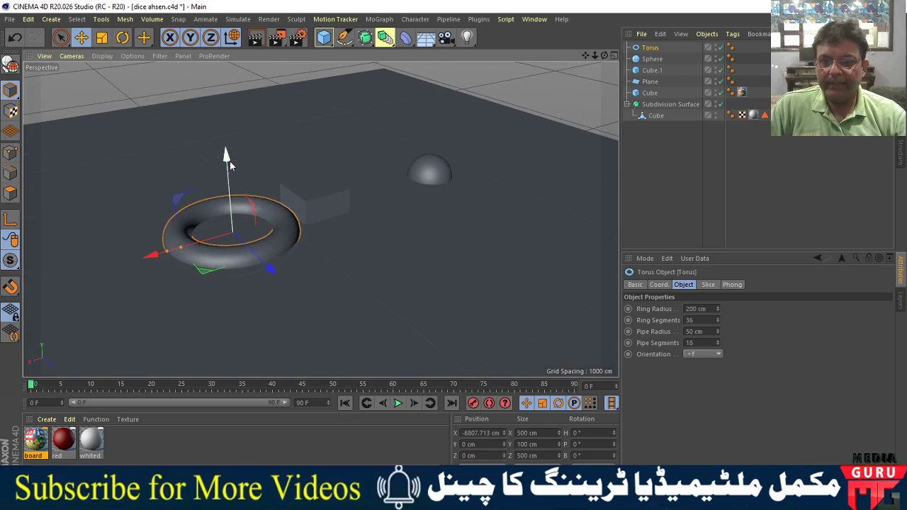
left_click_drag(230, 161, 225, 68)
scroll(295, 284, "down", 2)
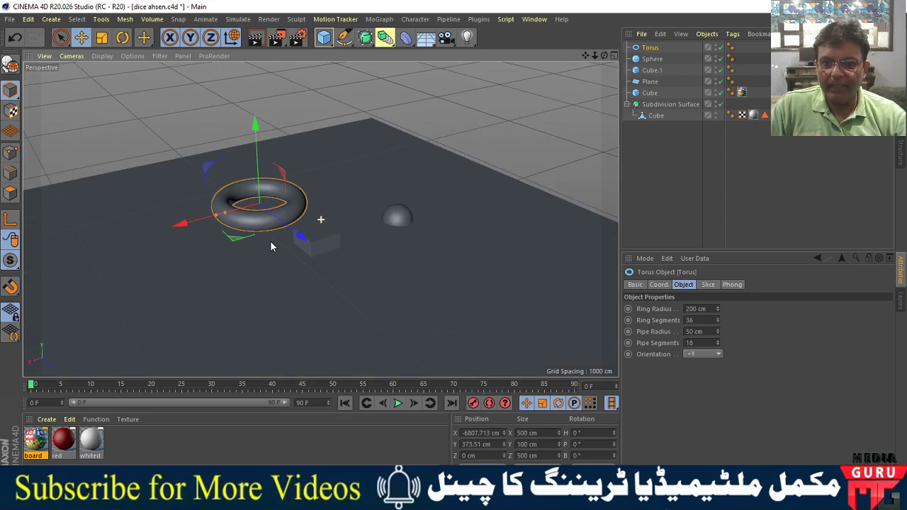
left_click(323, 242)
Raise the cube, the sphere (to about Y 1496 cm), the small cube and the torus high above the plane
left_click_drag(317, 199, 315, 50)
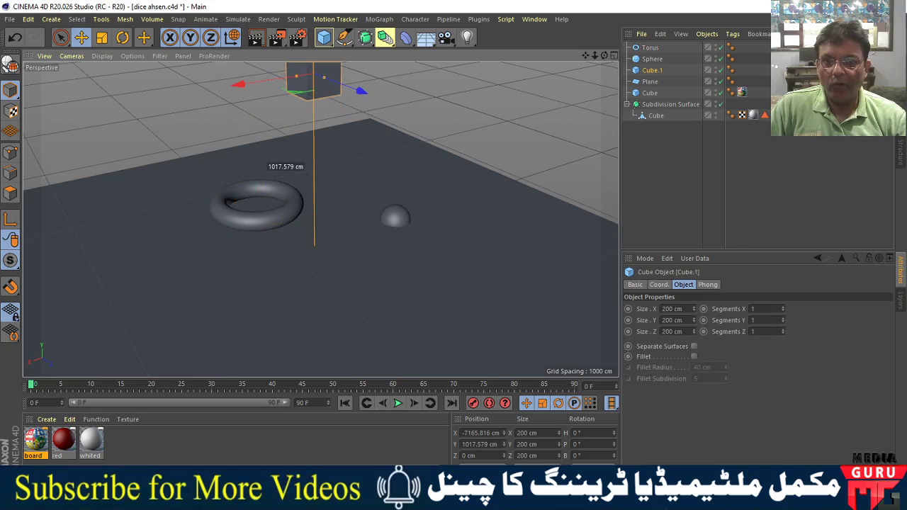
left_click(391, 220)
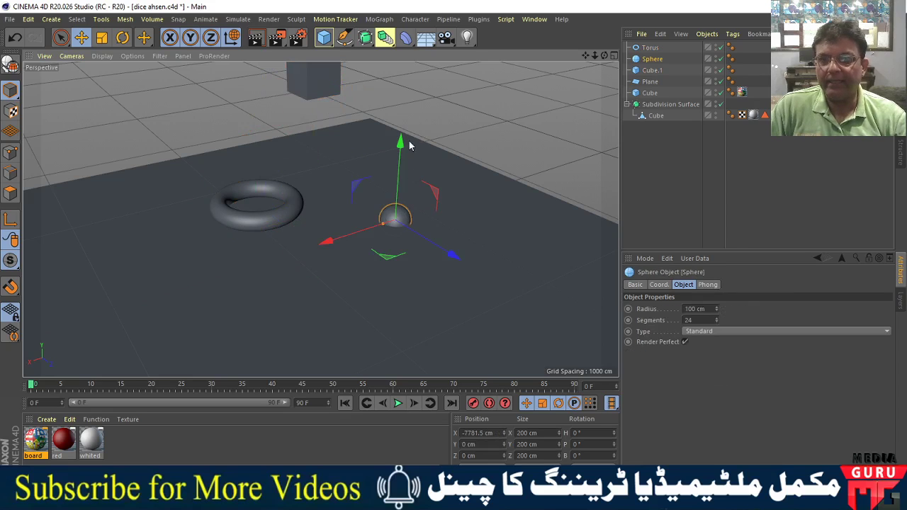
left_click_drag(405, 142, 400, 74)
scroll(446, 273, "down", 5)
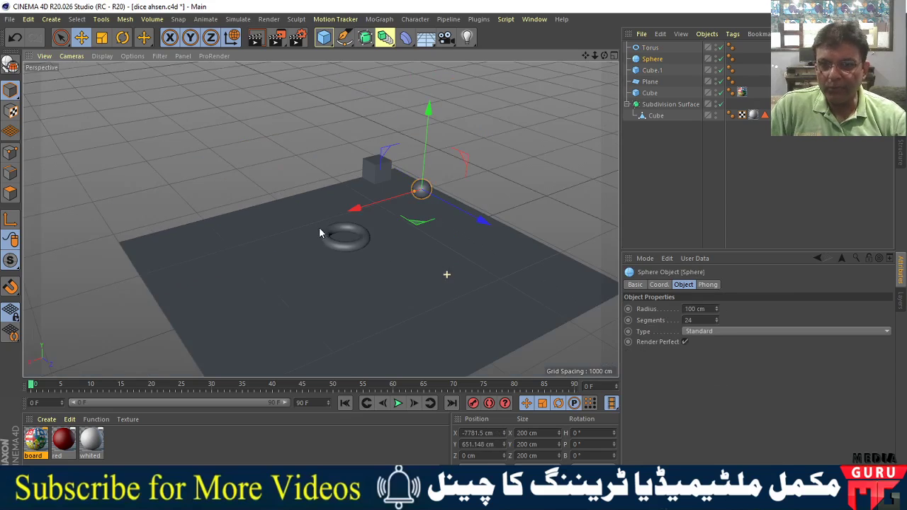
scroll(387, 262, "up", 3)
left_click_drag(382, 243, 326, 330, "alt")
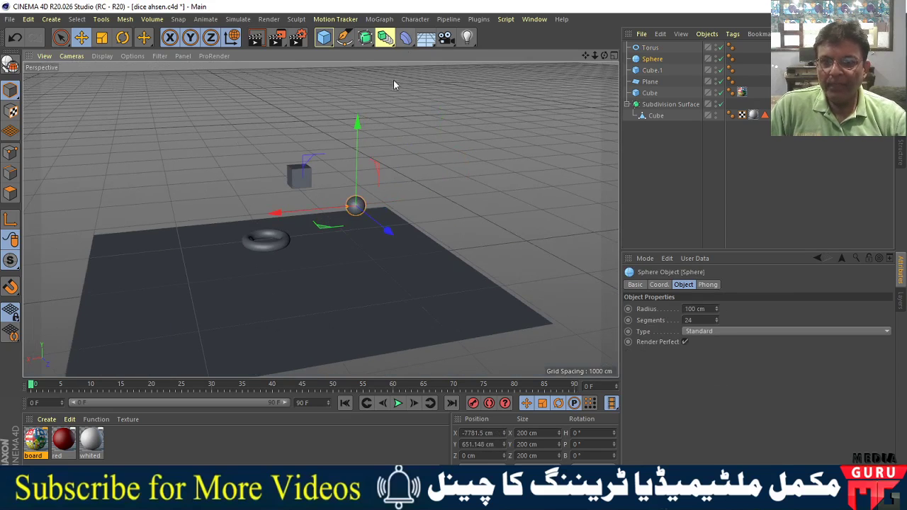
left_click_drag(307, 159, 270, 75)
left_click(297, 172)
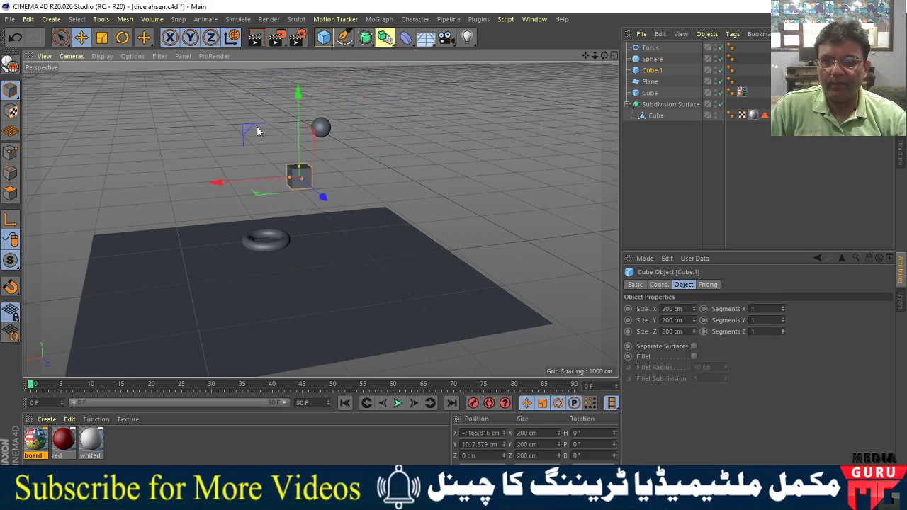
left_click_drag(248, 128, 245, 101)
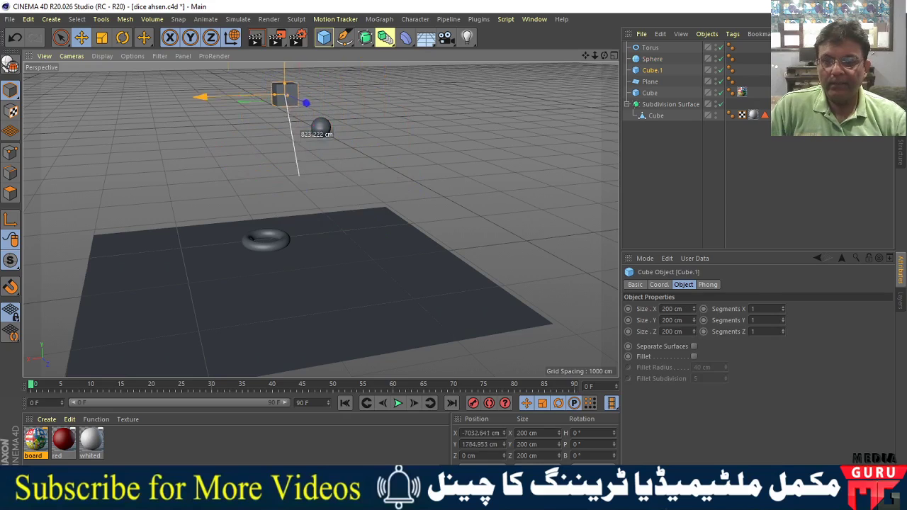
left_click(264, 244)
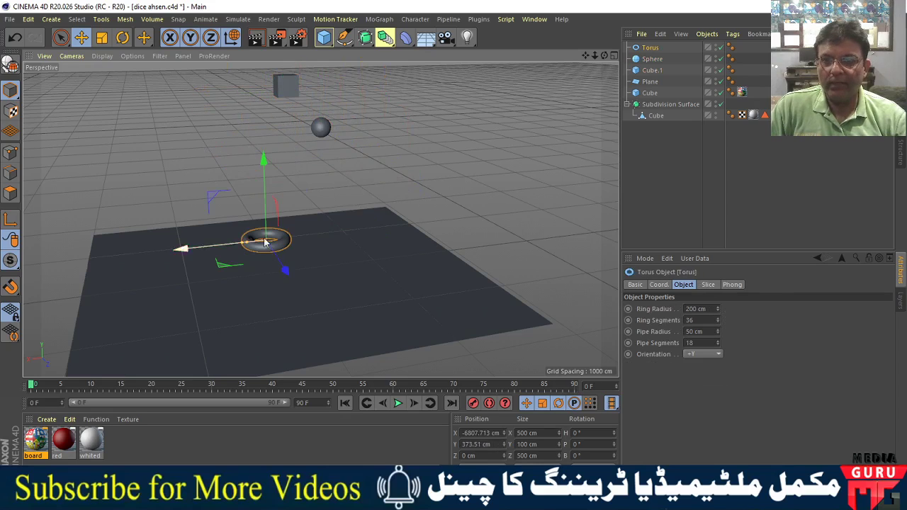
left_click_drag(264, 165, 264, 53)
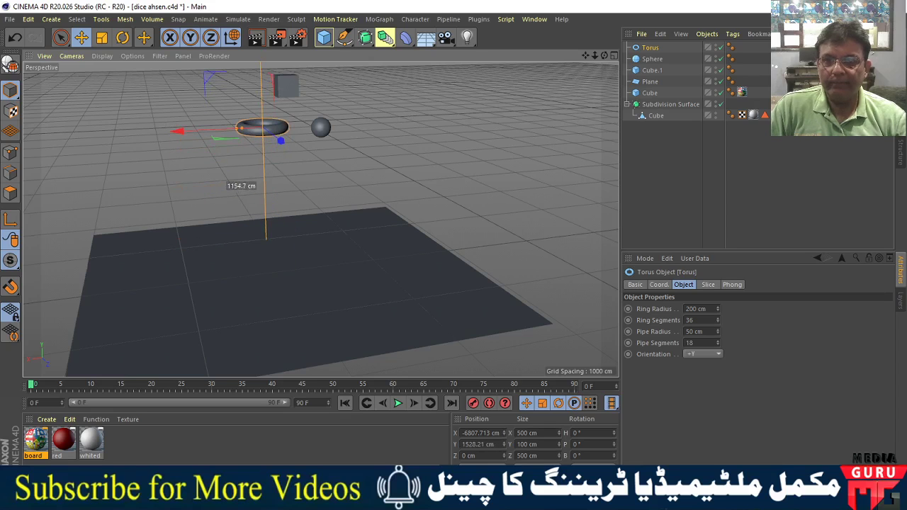
Tilt the torus about 35 degrees and the small cube about 43 degrees
key("r")
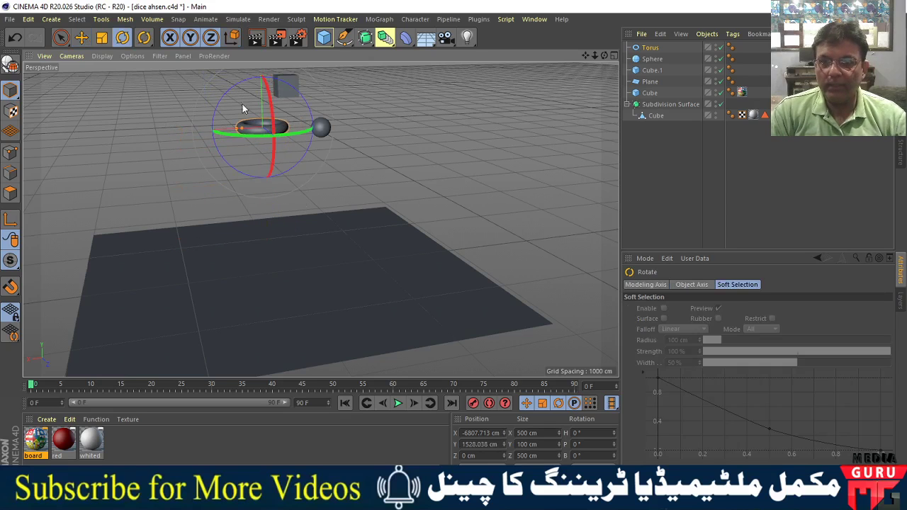
left_click_drag(242, 105, 250, 78)
mouse_move(303, 161)
left_mouse_down("alt")
mouse_move(303, 260)
mouse_move(346, 277)
left_mouse_up("alt")
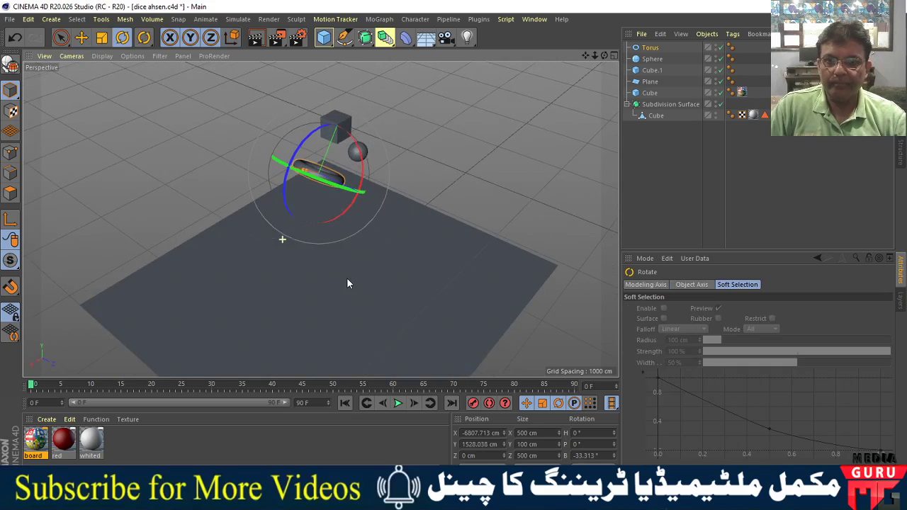
left_click(344, 117)
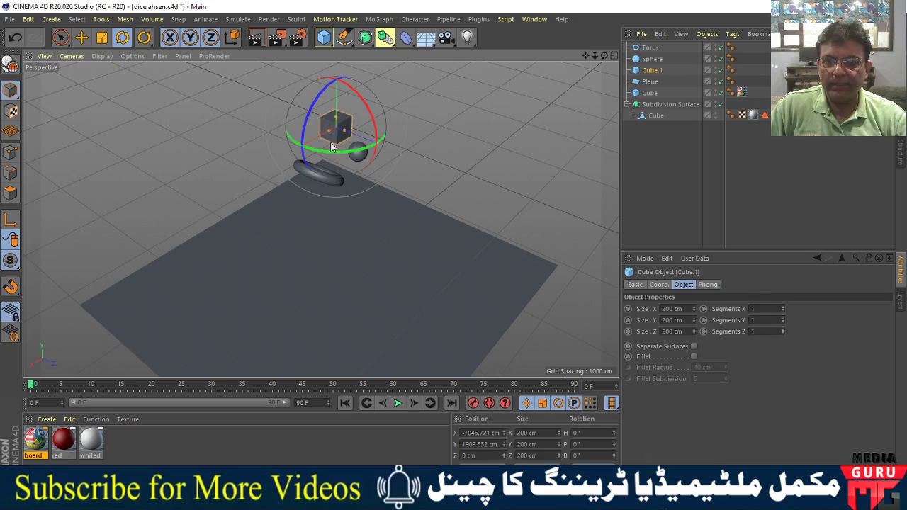
left_click_drag(317, 99, 302, 152)
Orbit to a new angle and select the floor plane
left_click(356, 153)
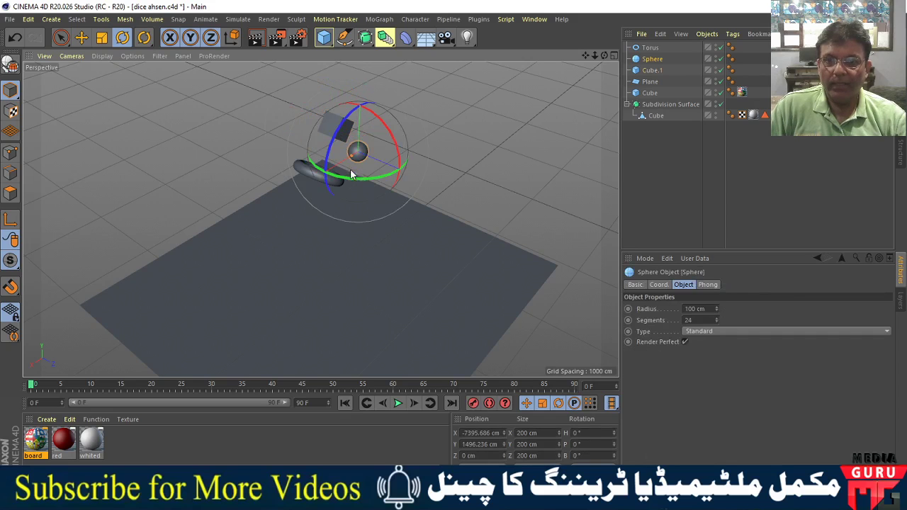
left_click(490, 160)
mouse_move(490, 160)
left_mouse_down("alt")
mouse_move(415, 263)
mouse_move(378, 249)
mouse_move(429, 279)
mouse_move(364, 263)
mouse_move(387, 283)
left_mouse_up("alt")
left_click(411, 287)
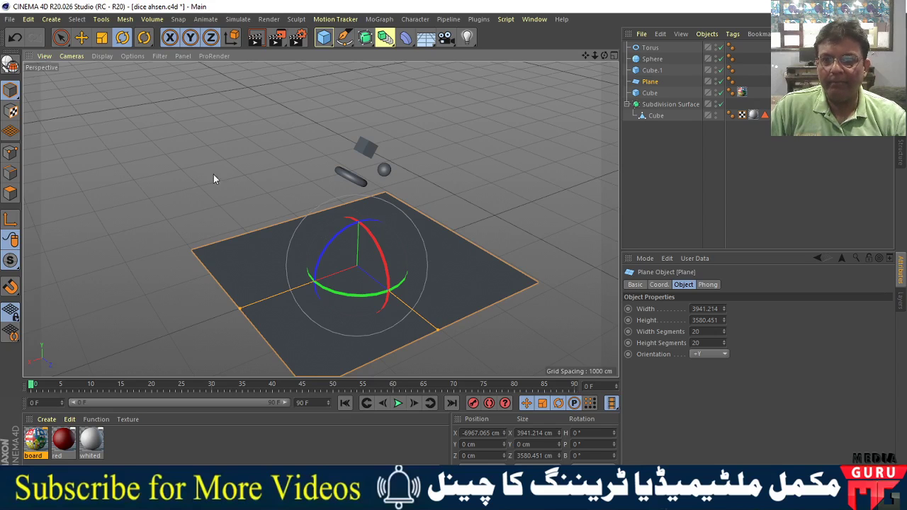
scroll(404, 240, "down", 3)
scroll(253, 199, "down", 1)
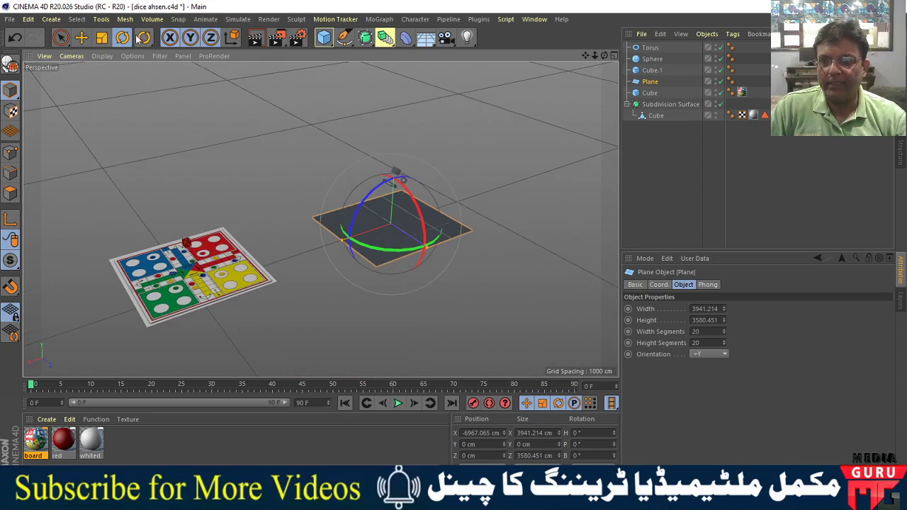
left_click(324, 37)
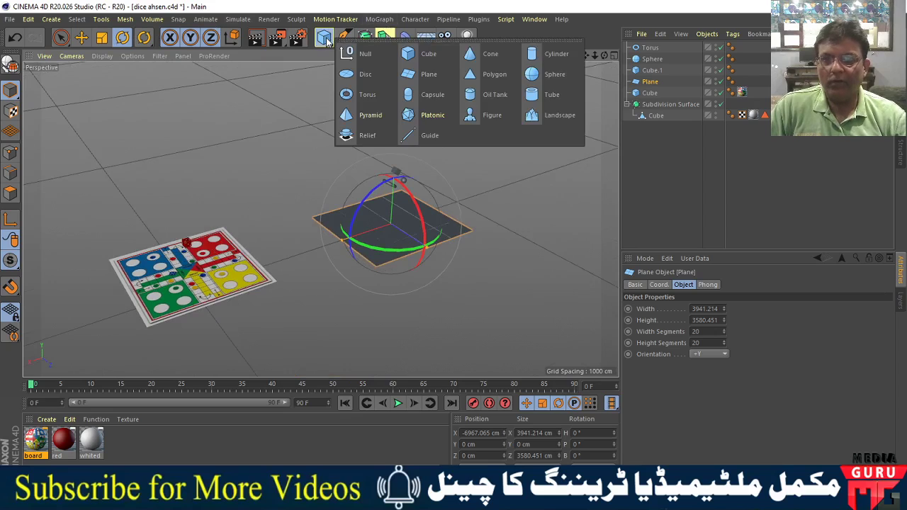
Add Cube.2 with Gouraud Shading (Lines) and scale it into a 200 × 1722 × 3440 cm wall on the plane's edge
left_click(411, 60)
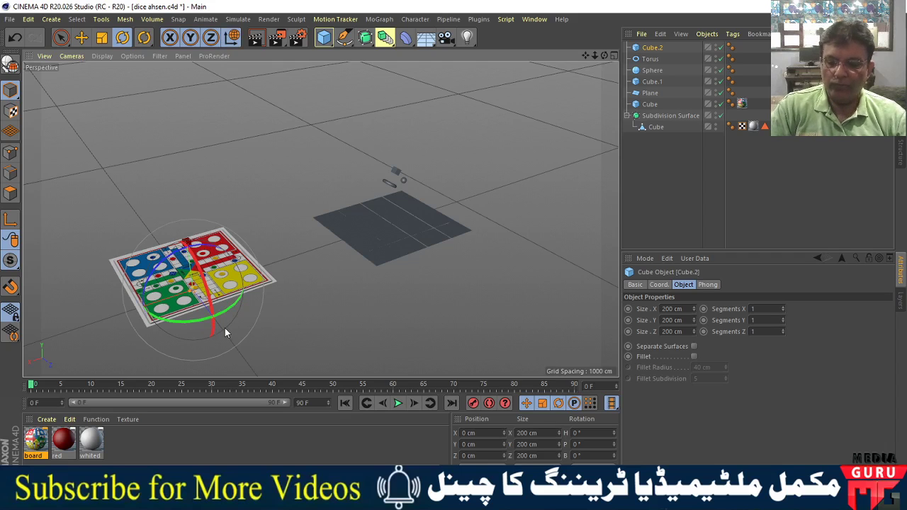
key("e")
mouse_move(111, 316)
left_mouse_down()
mouse_move(321, 280)
mouse_move(286, 299)
mouse_move(365, 277)
mouse_move(406, 280)
mouse_move(336, 308)
mouse_move(375, 263)
mouse_move(317, 241)
left_mouse_up()
scroll(375, 263, "down", 3)
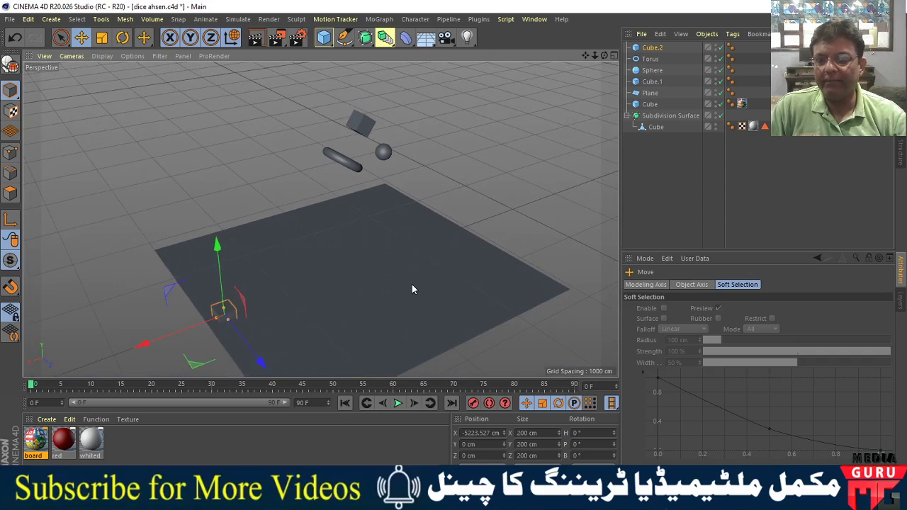
left_click(106, 56)
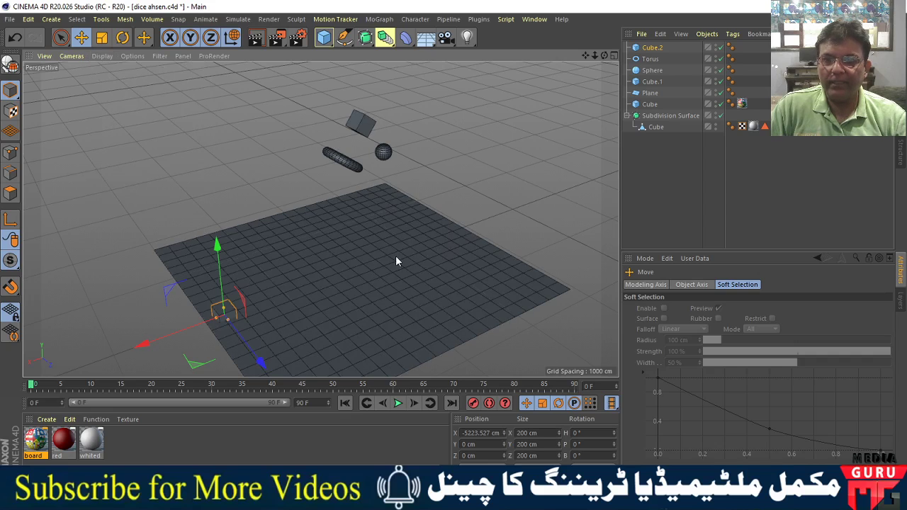
scroll(372, 275, "down", 3)
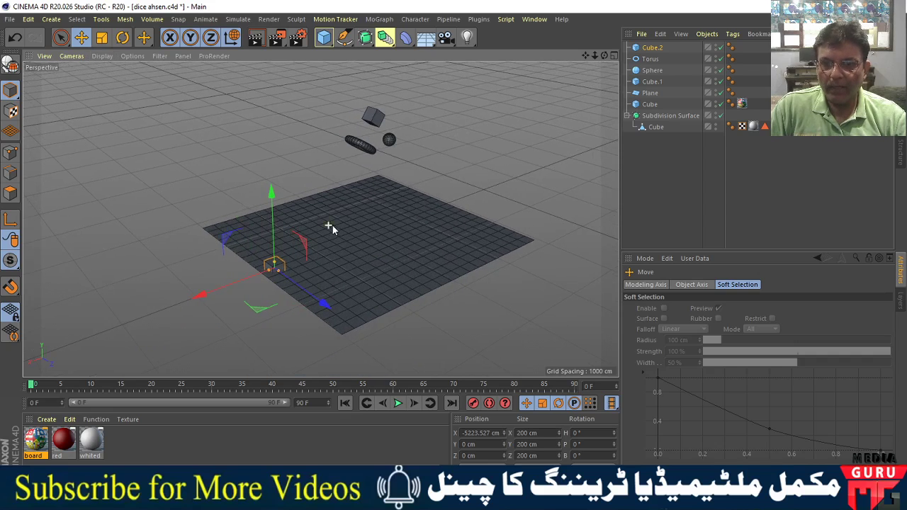
left_click_drag(276, 266, 341, 342)
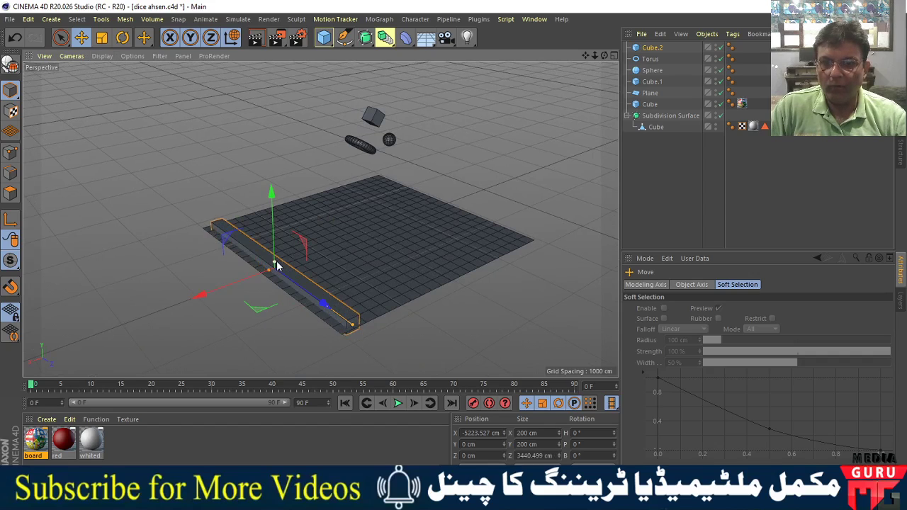
left_click_drag(274, 264, 282, 136)
left_click_drag(385, 186, 320, 212, "alt")
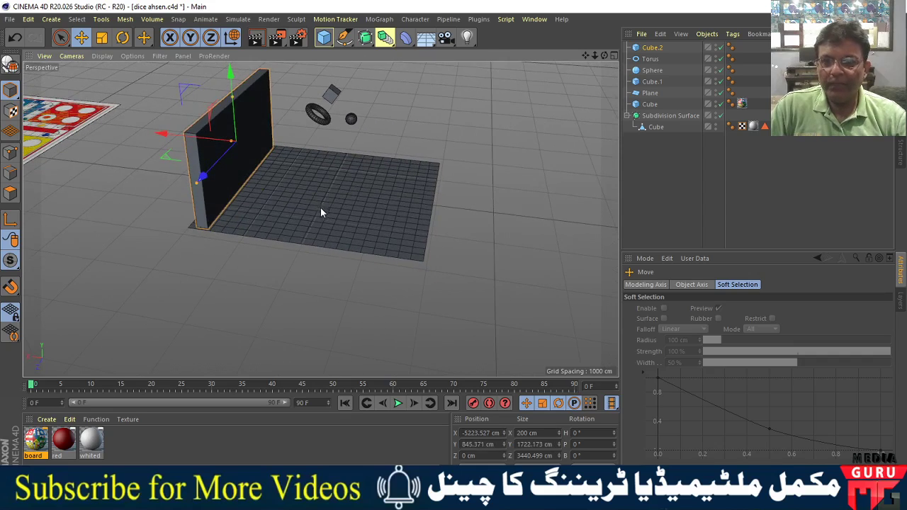
Make two copies of the wall, turning the third 90 degrees and sliding it to the back edge
mouse_move(161, 130)
left_mouse_down("ctrl")
mouse_move(303, 201)
mouse_move(340, 210)
left_mouse_up("ctrl")
mouse_move(313, 238)
left_mouse_down("alt")
mouse_move(219, 304)
mouse_move(302, 302)
left_mouse_up("alt")
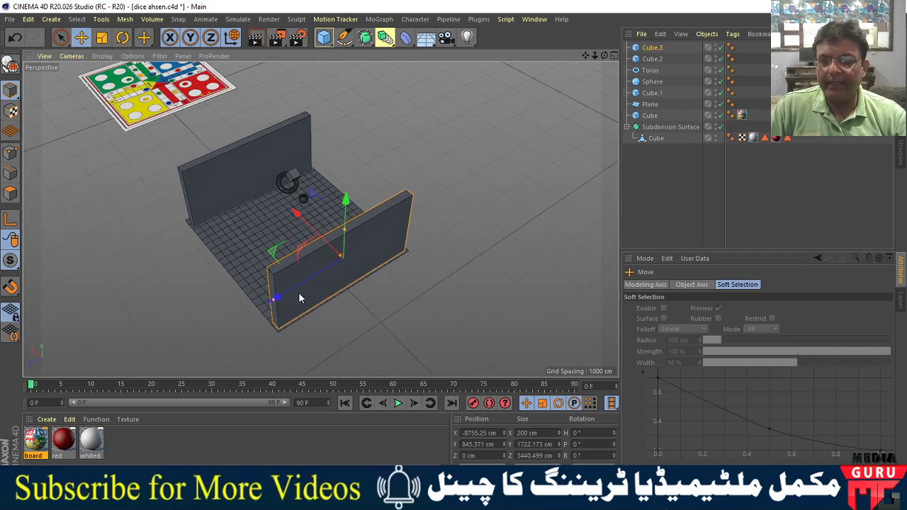
mouse_move(301, 213)
left_mouse_down("ctrl")
mouse_move(241, 181)
mouse_move(249, 182)
left_mouse_up("ctrl")
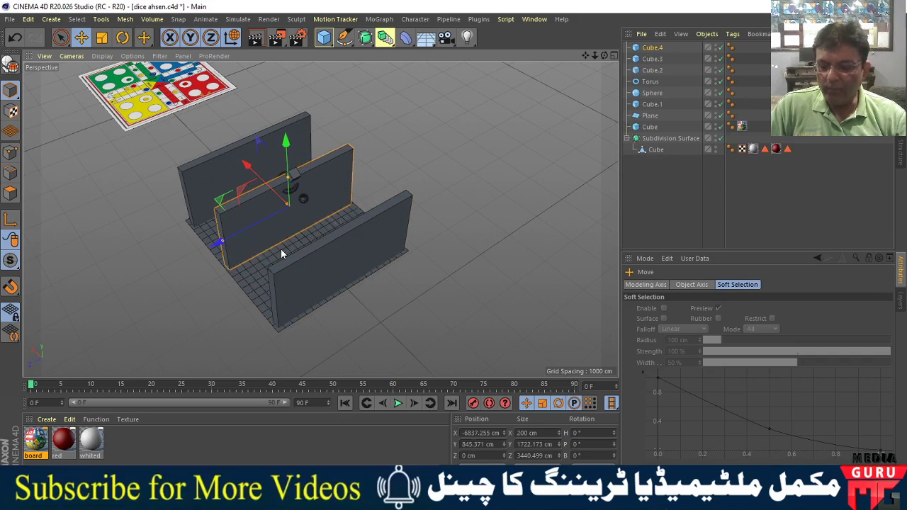
key("r")
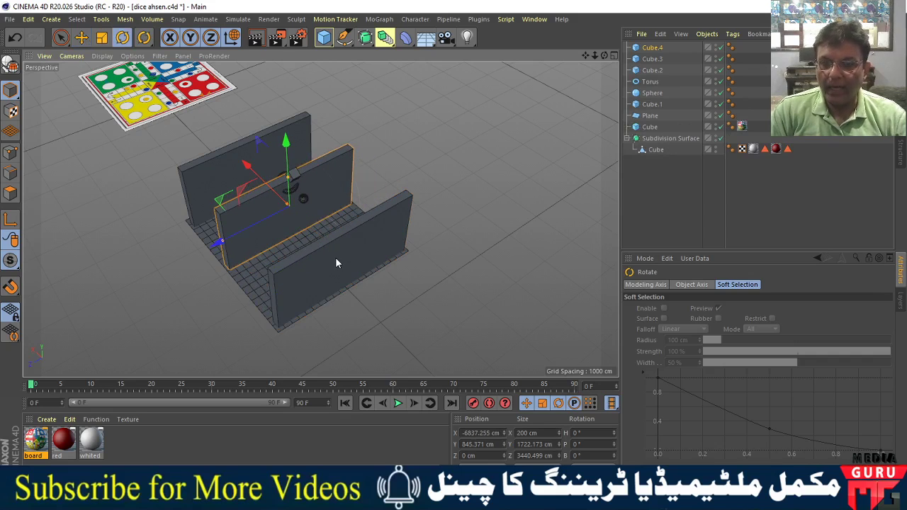
mouse_move(284, 239)
left_mouse_down()
mouse_move(358, 249)
mouse_move(447, 235)
mouse_move(471, 218)
mouse_move(458, 231)
left_mouse_up()
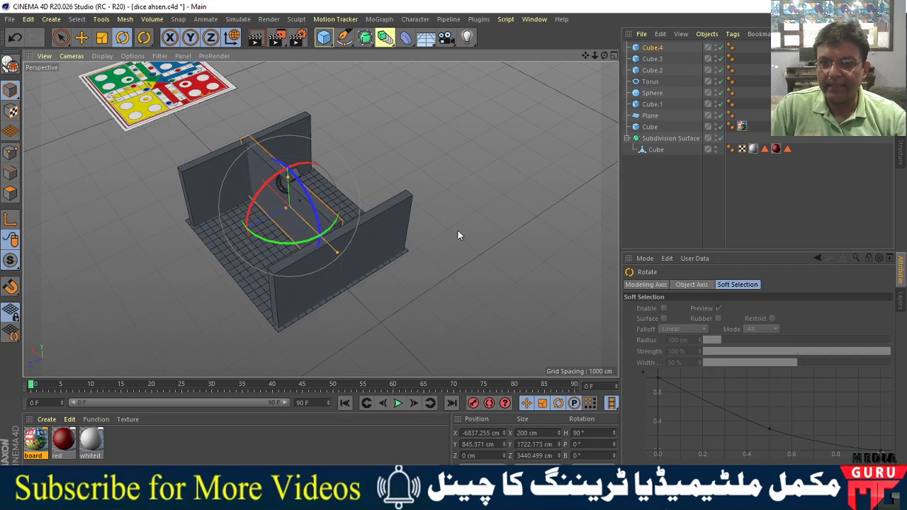
key("e")
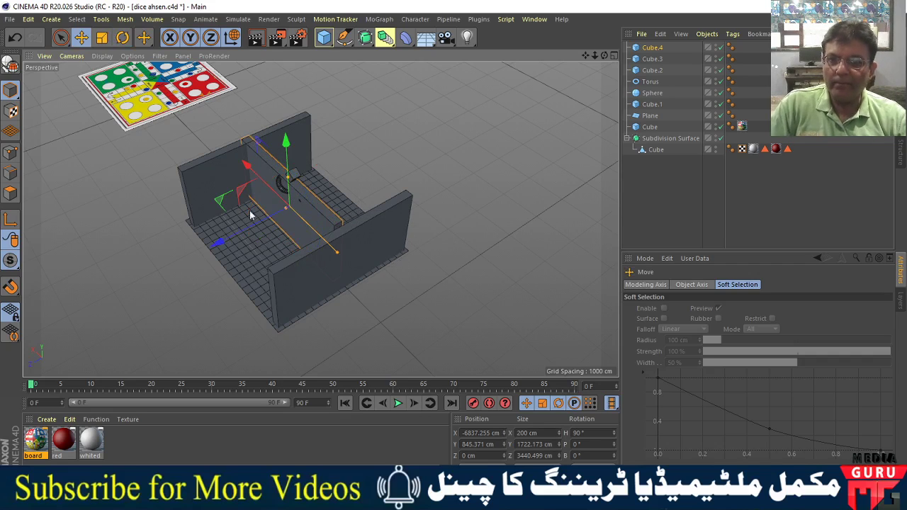
mouse_move(215, 240)
left_mouse_down()
mouse_move(306, 213)
mouse_move(300, 225)
left_mouse_up()
Reposition the left, front and right walls so the floor is enclosed on three sides
left_click(224, 177)
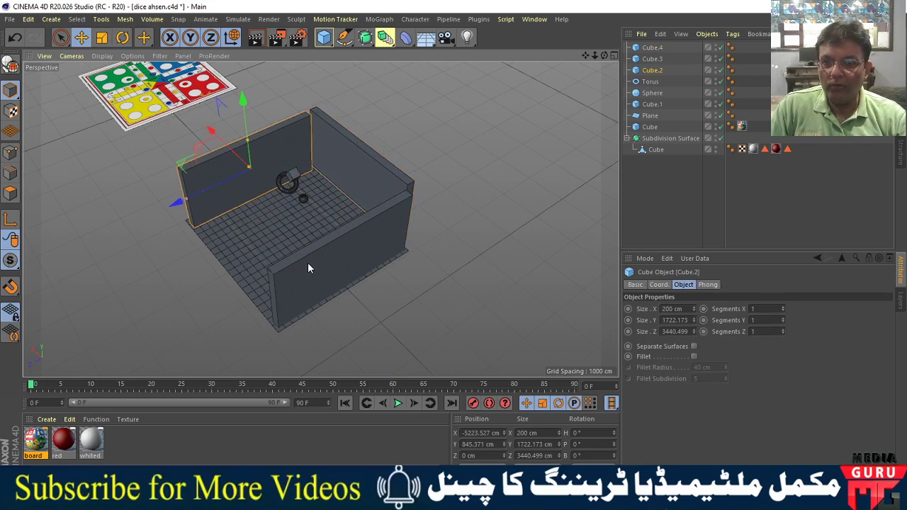
left_click(308, 263, "shift")
mouse_move(222, 246)
left_mouse_down()
mouse_move(266, 216)
mouse_move(293, 223)
left_mouse_up()
left_click(345, 173)
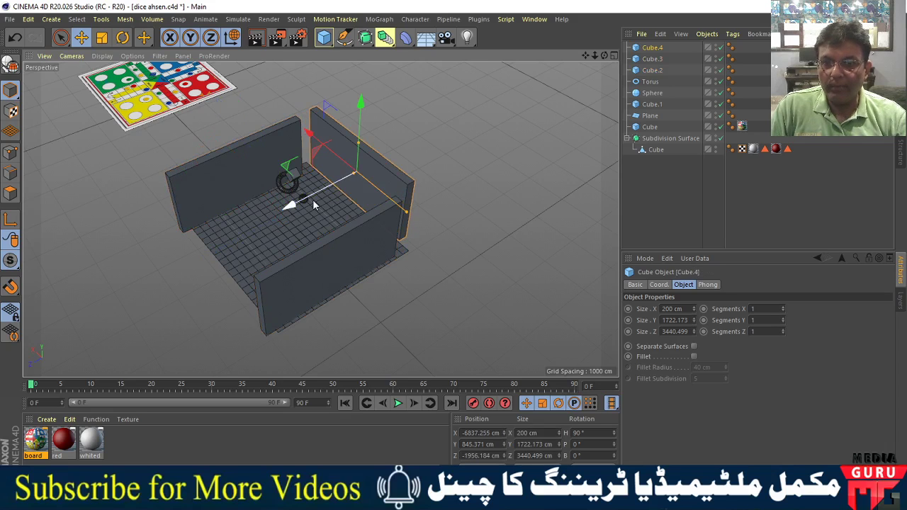
left_click_drag(286, 208, 277, 226)
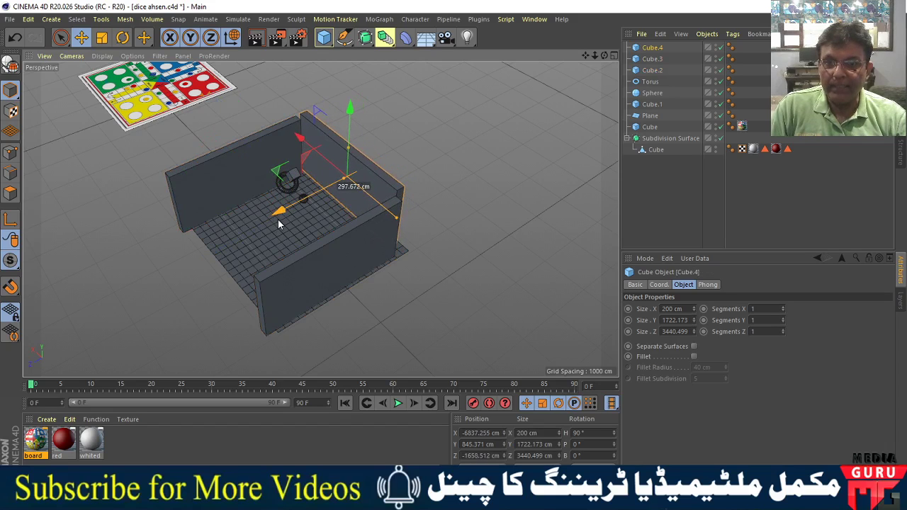
left_click(432, 157)
mouse_move(278, 260)
left_mouse_down("alt")
mouse_move(277, 248)
mouse_move(348, 247)
mouse_move(366, 160)
mouse_move(371, 227)
mouse_move(419, 233)
mouse_move(383, 299)
mouse_move(325, 278)
left_mouse_up("alt")
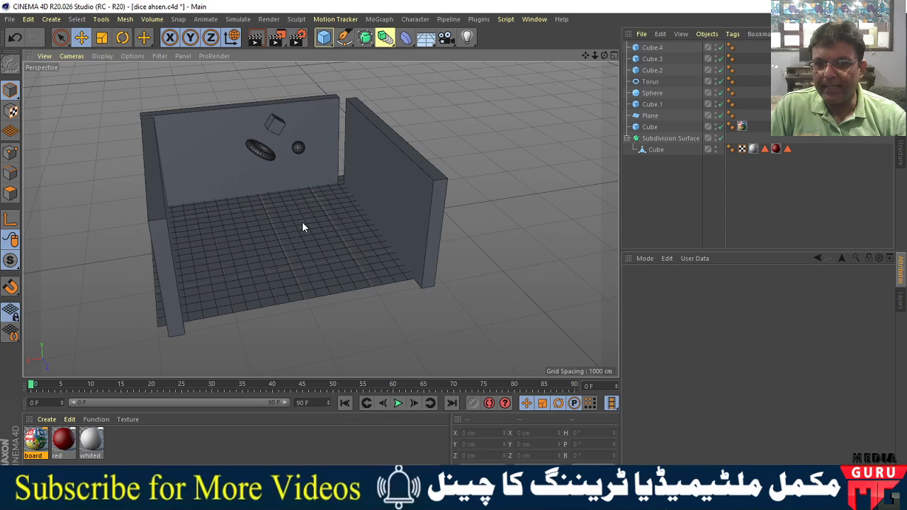
left_click_drag(338, 223, 357, 224, "alt")
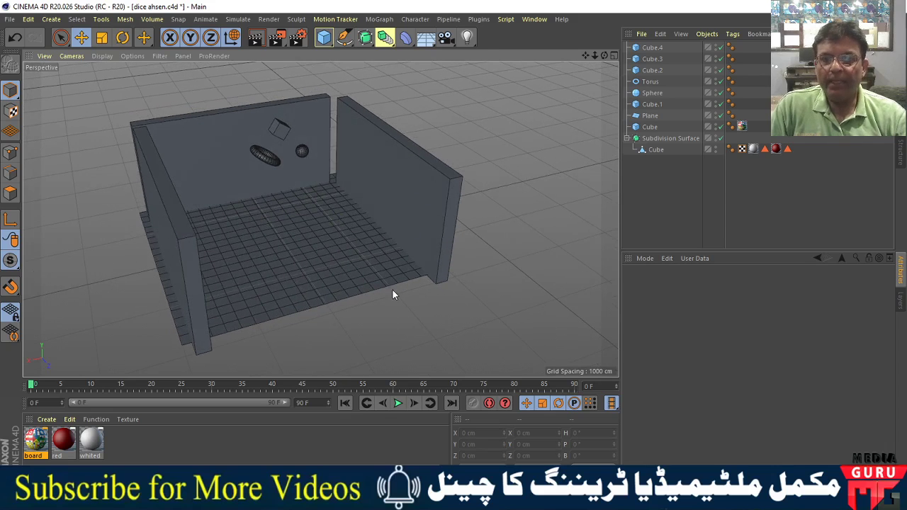
Add Collider Body tags to the floor Plane and the walls Cube.2, Cube.3 and Cube.4
left_click(301, 270)
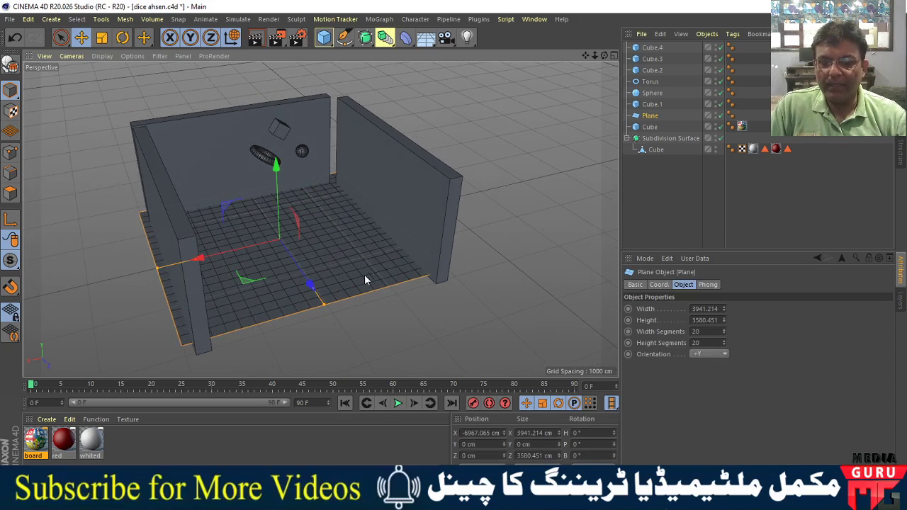
left_click(405, 197, "shift")
left_click(241, 140, "shift")
left_click(188, 221, "shift")
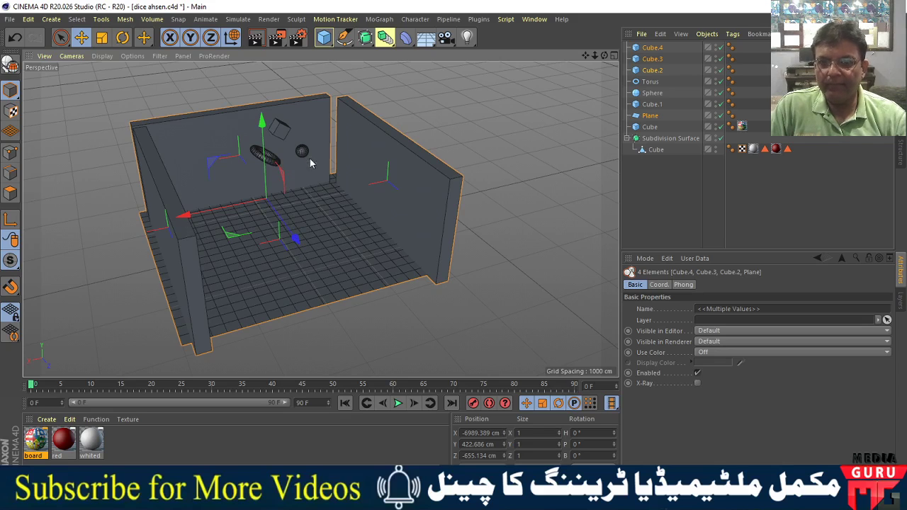
left_click(729, 40)
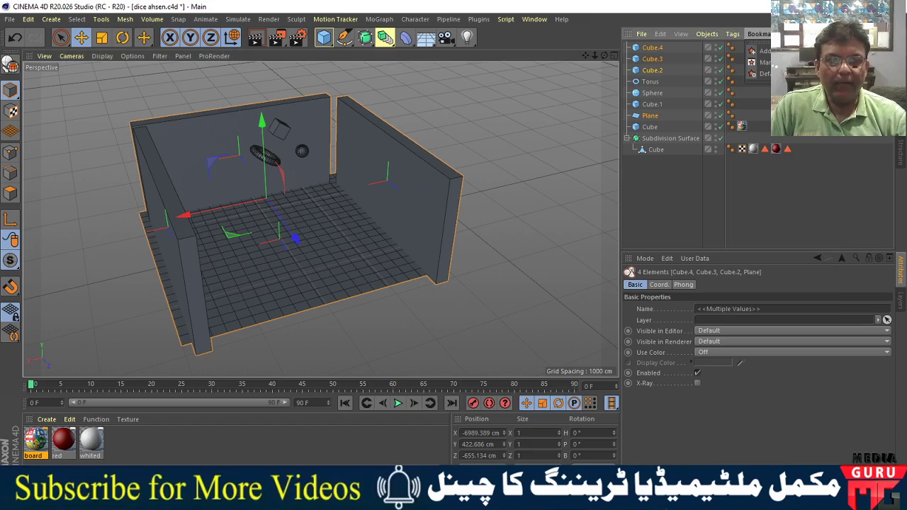
left_click(732, 34)
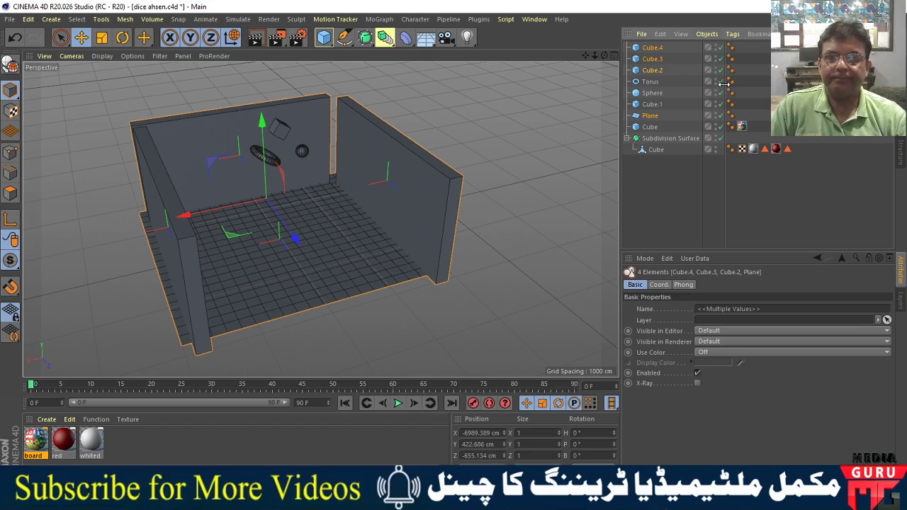
left_click(732, 34)
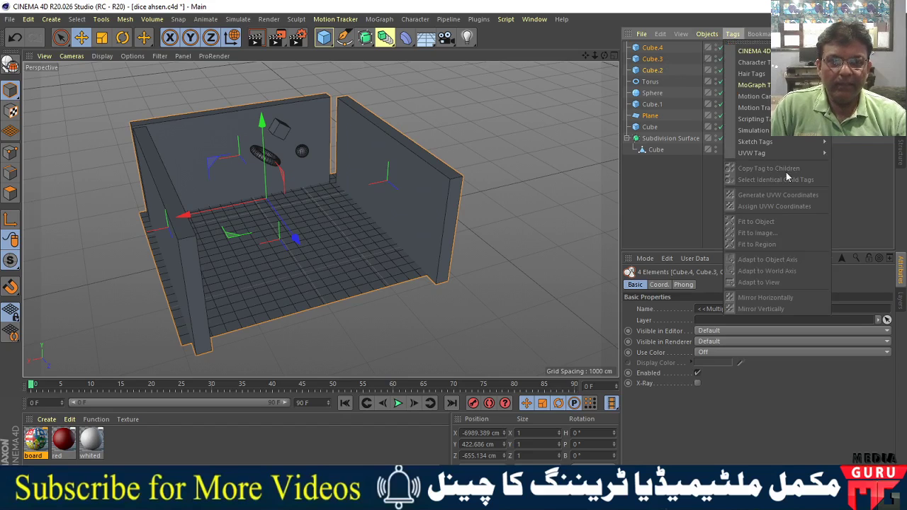
mouse_move(753, 130)
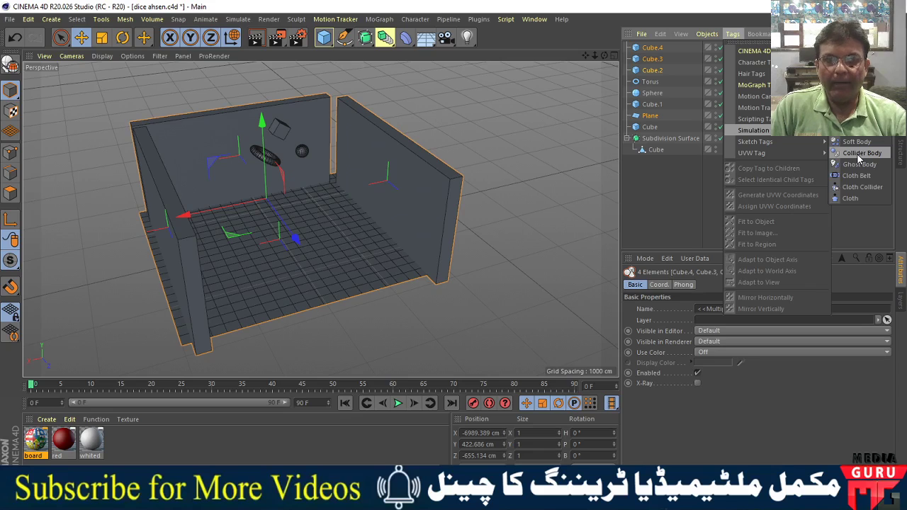
left_click(859, 155)
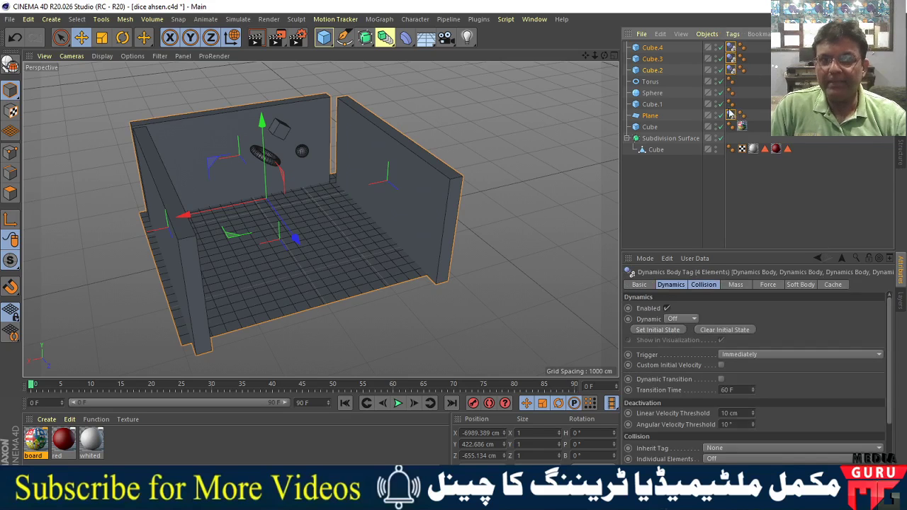
left_click(508, 168)
left_click(272, 158)
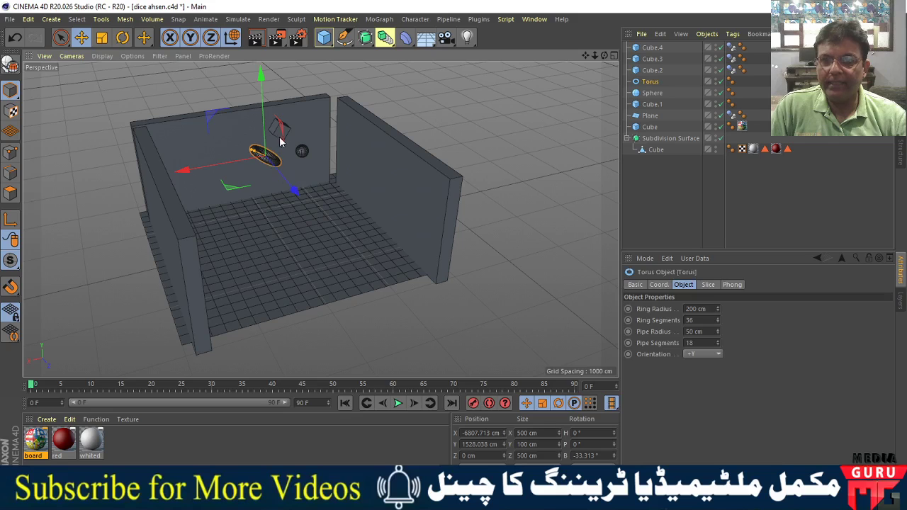
Tag the Torus, Cube.1 and Sphere with Rigid Body tags (Dynamic On), then clear the selection
left_click(304, 156, "shift")
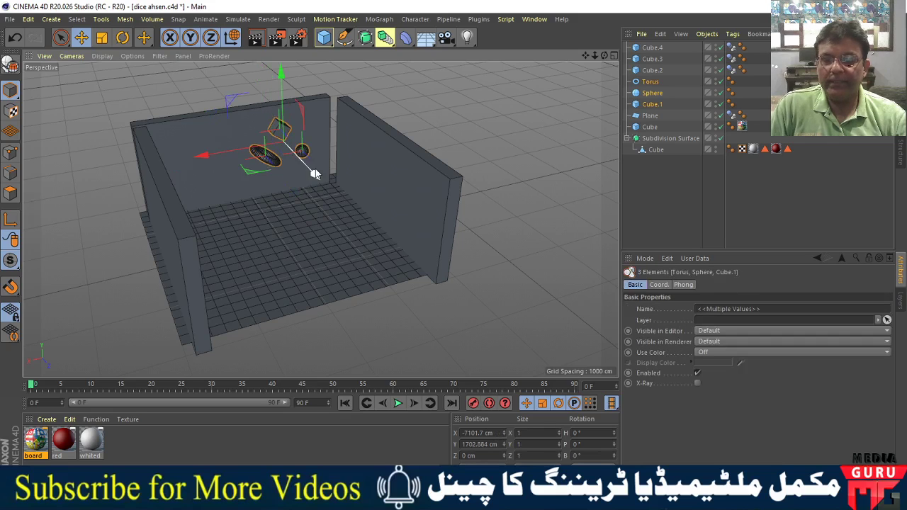
left_click(302, 152, "shift")
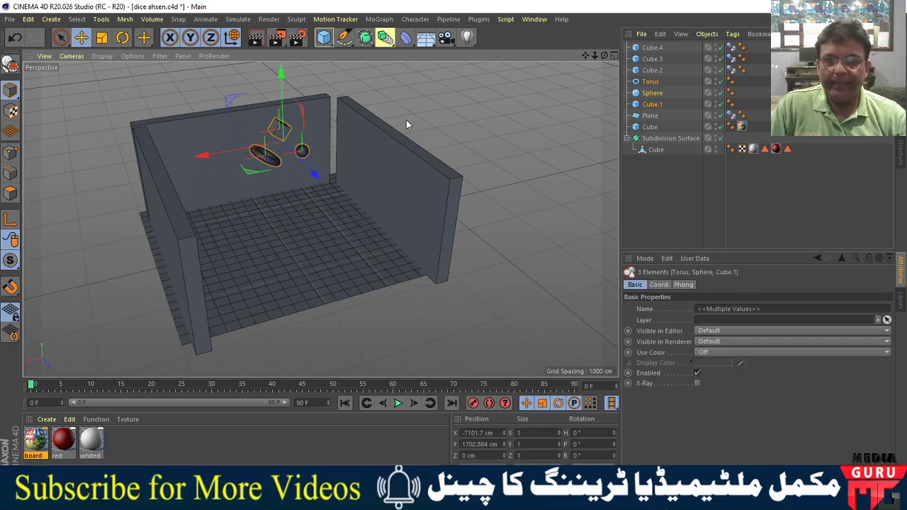
left_click(732, 33)
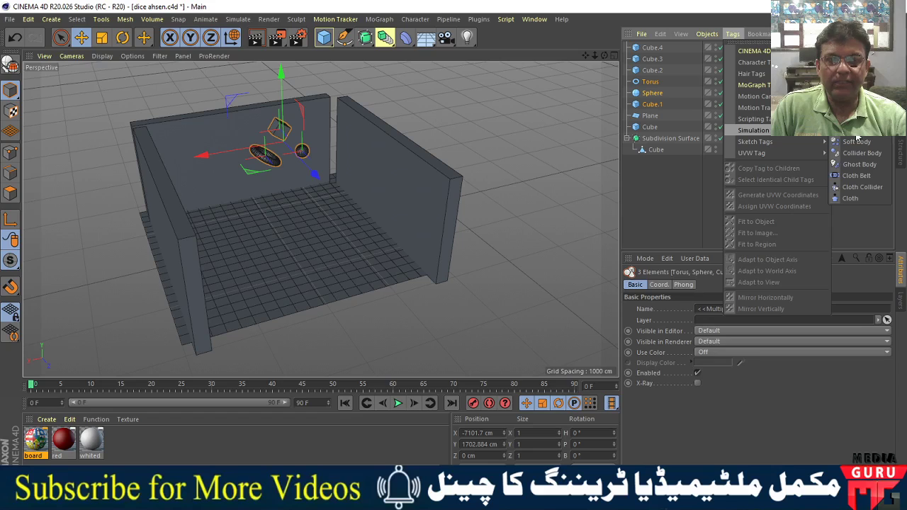
left_click(856, 134)
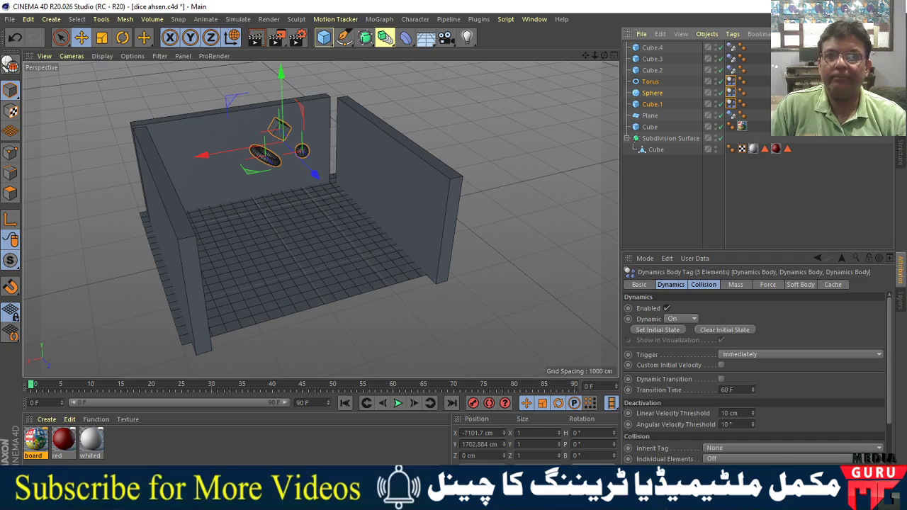
key("ctrl+shift+a")
mouse_move(536, 245)
left_mouse_down("alt")
mouse_move(483, 253)
mouse_move(332, 385)
left_mouse_up("alt")
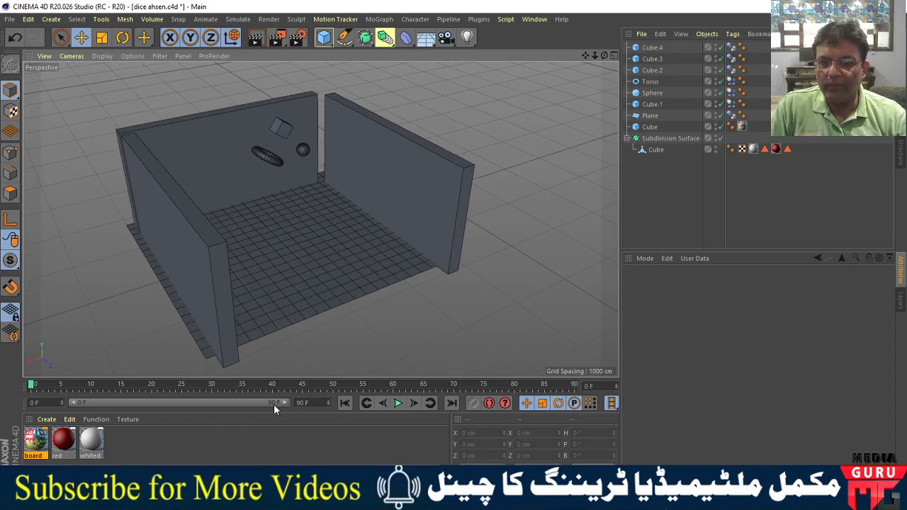
Change the animation end frame from 90 to 300 and drag the timeline range out to 300 F
key("Tab")
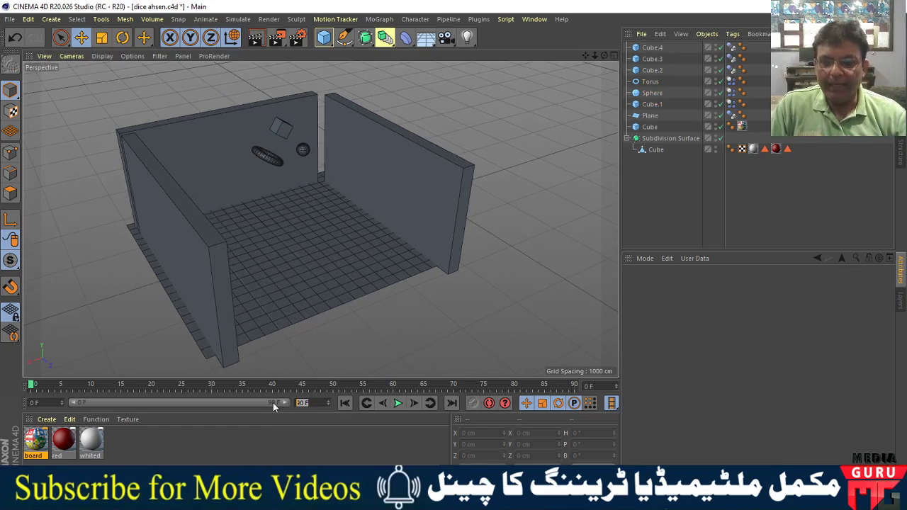
type("300")
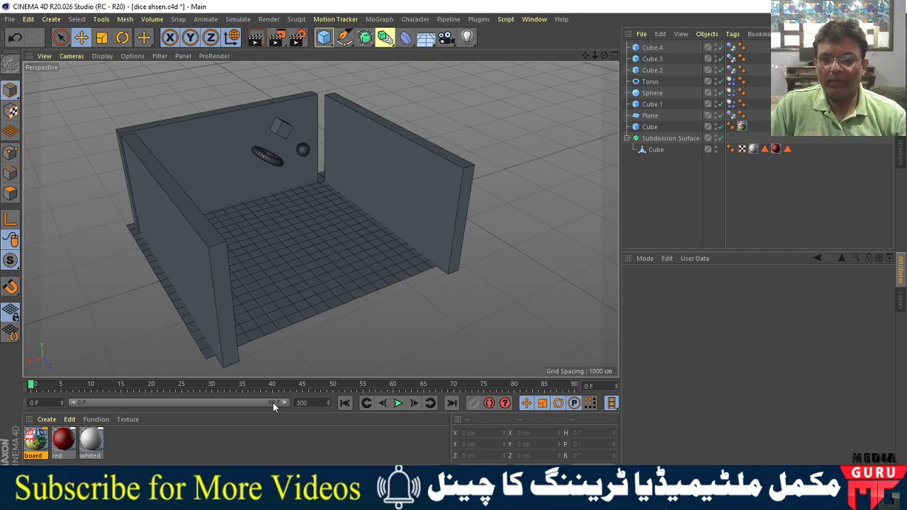
key("Return")
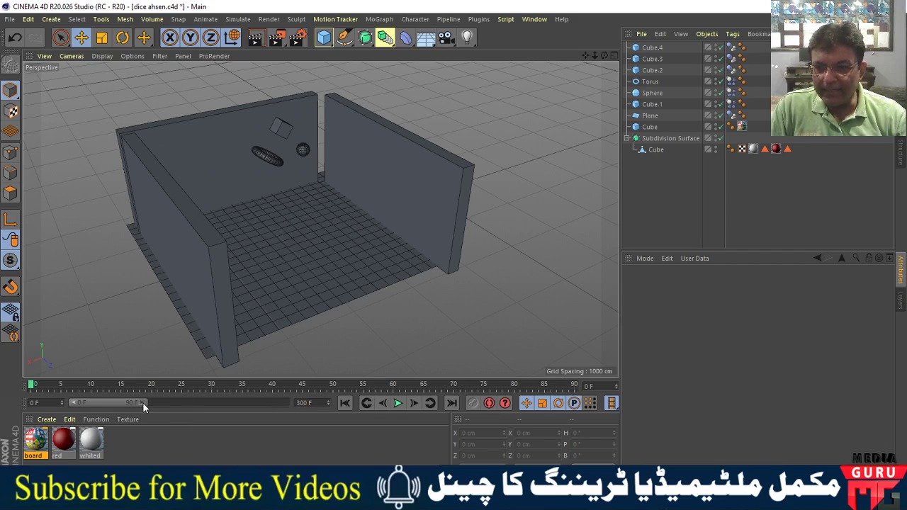
left_click_drag(143, 403, 294, 410)
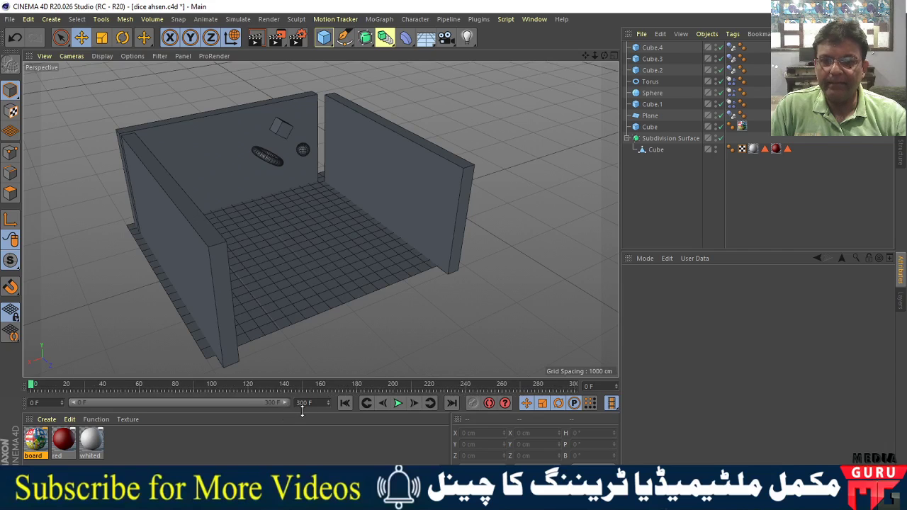
Run the drop simulation until the torus, cube and sphere settle, then rewind to frame 0
left_click(397, 403)
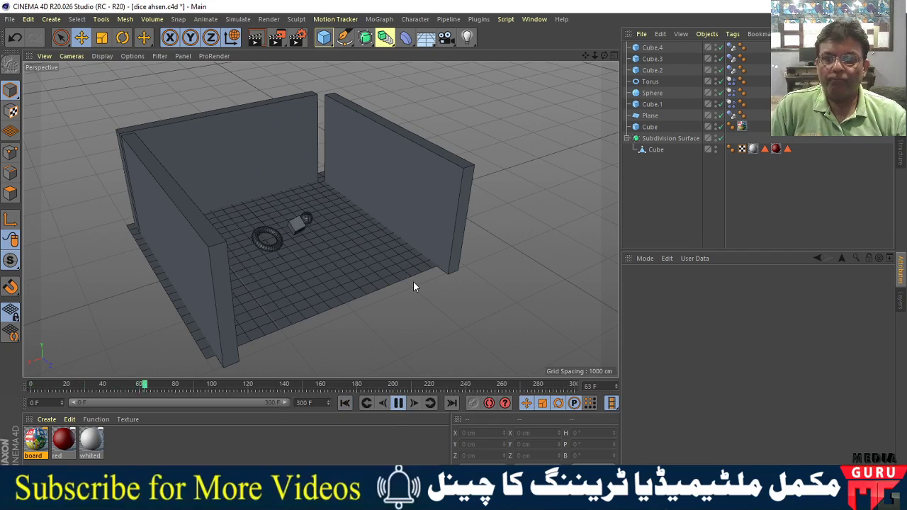
mouse_move(328, 233)
left_mouse_down("alt")
mouse_move(402, 296)
mouse_move(323, 275)
mouse_move(412, 335)
mouse_move(347, 330)
left_mouse_up("alt")
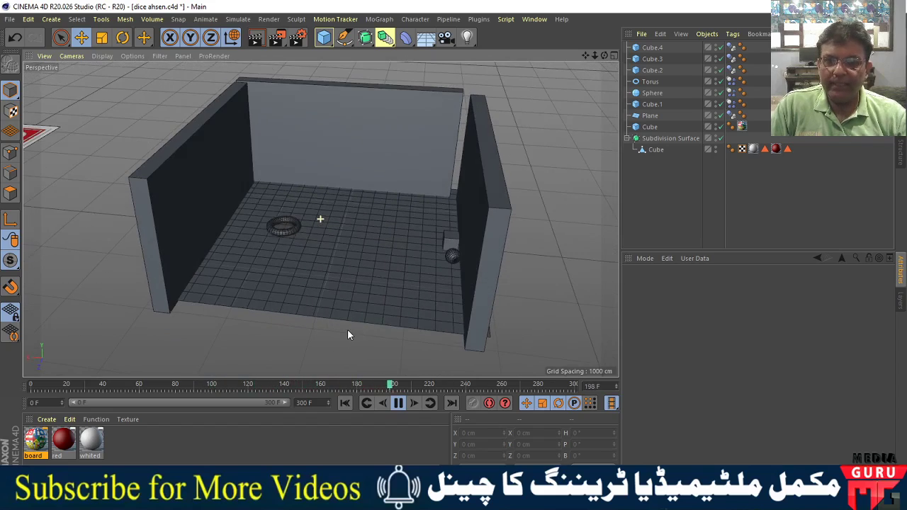
left_click(398, 402)
left_click(345, 403)
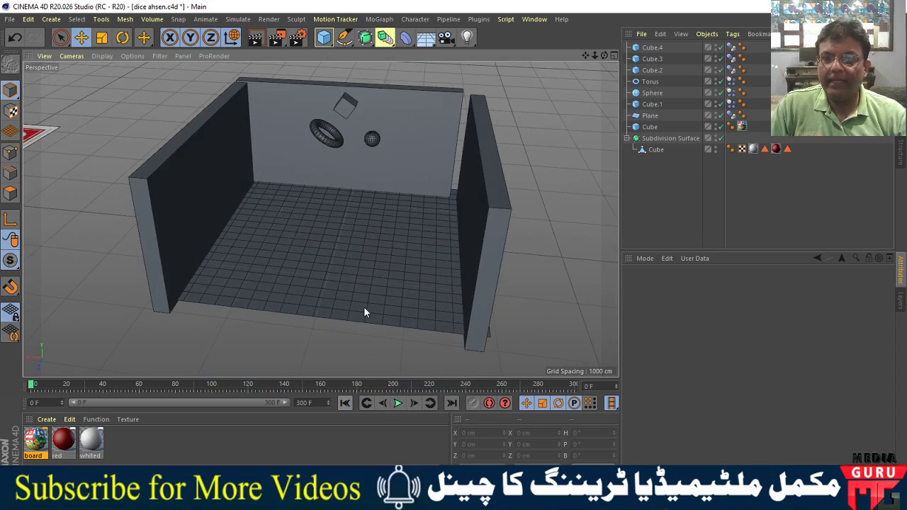
mouse_move(363, 307)
right_mouse_down("alt")
mouse_move(334, 274)
mouse_move(309, 283)
right_mouse_up("alt")
left_click_drag(309, 289, 321, 248, "alt")
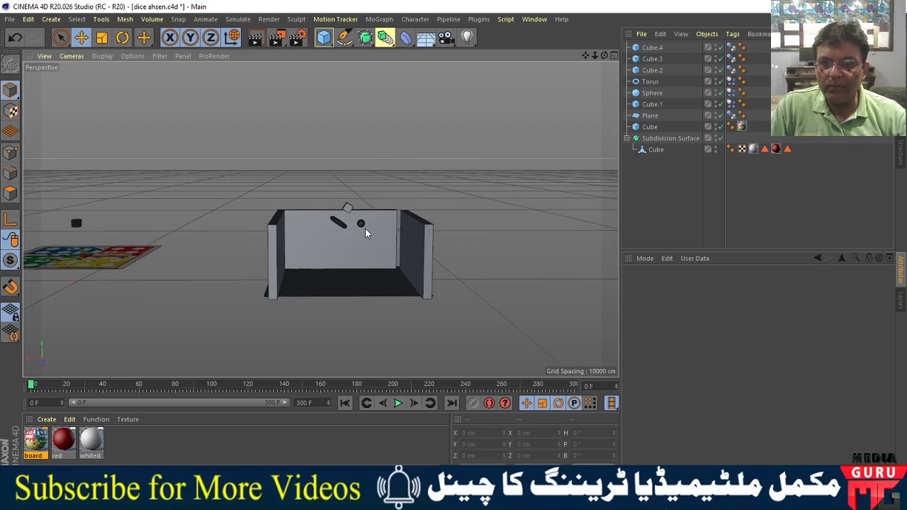
Marquee-select Torus, Sphere and Cube.1 inside the box, leaving out the Cube.4 wall
left_click(61, 37)
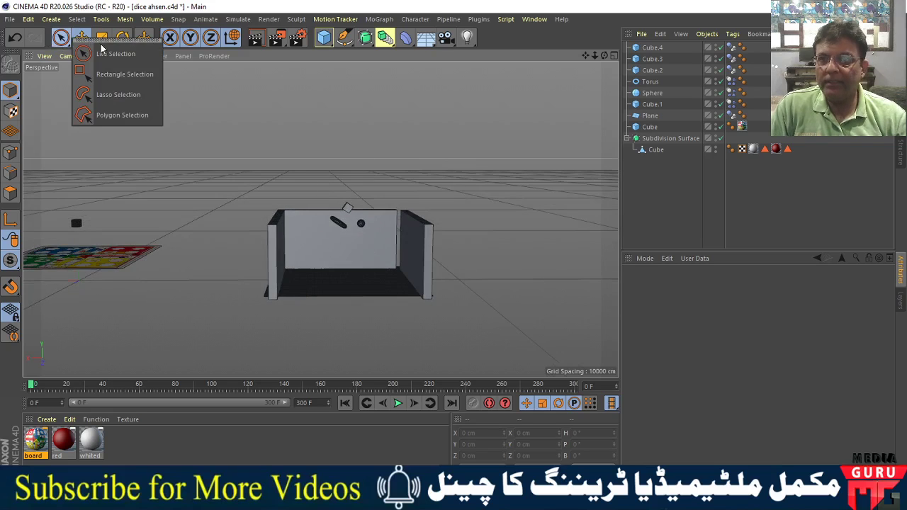
left_click(113, 73)
left_click_drag(318, 182, 383, 260)
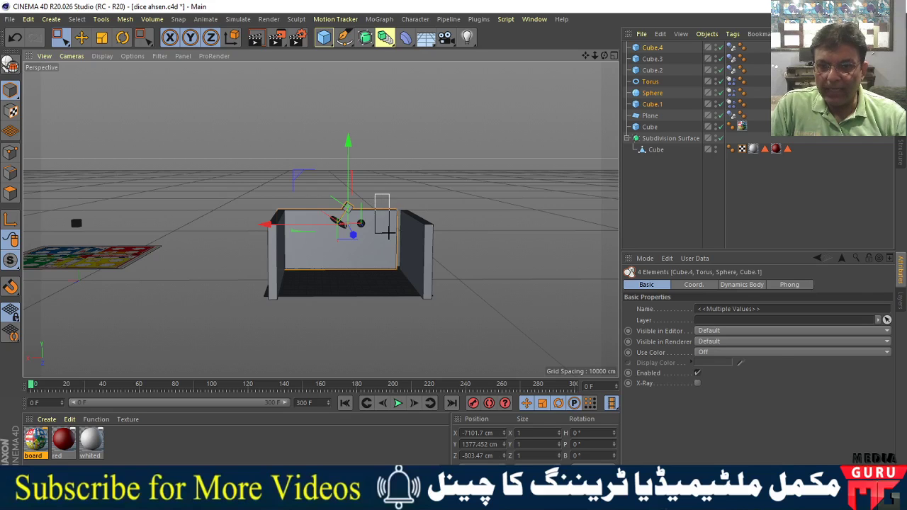
left_click(387, 241)
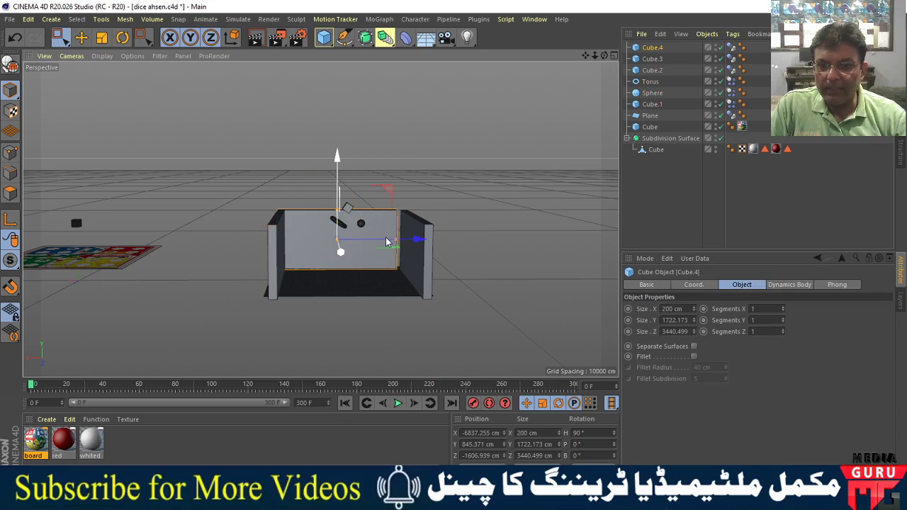
left_click(336, 165)
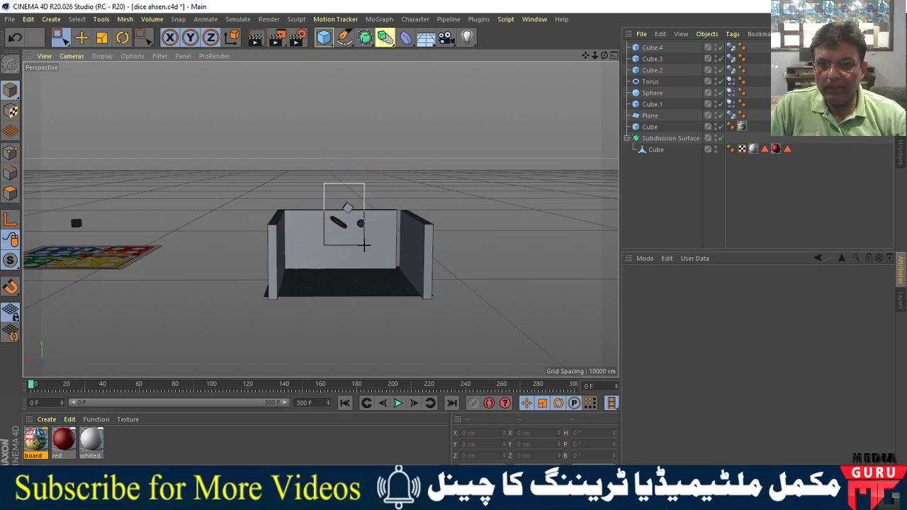
left_click_drag(325, 183, 372, 251)
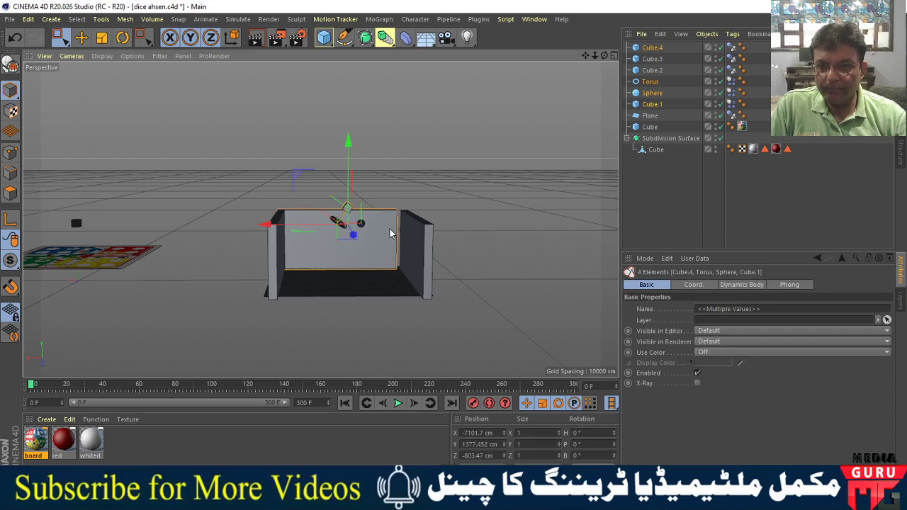
left_click(389, 226, "ctrl")
Lift Torus, Sphere and Cube.1 higher above the box and view the whole scene
left_click_drag(348, 145, 354, 152)
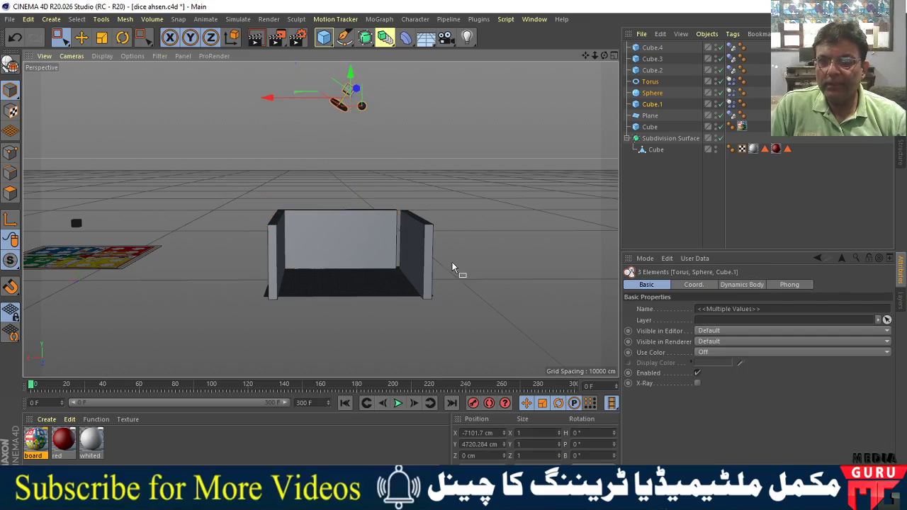
left_click(482, 204)
mouse_move(482, 205)
left_mouse_down("alt")
mouse_move(357, 311)
mouse_move(314, 185)
left_mouse_up("alt")
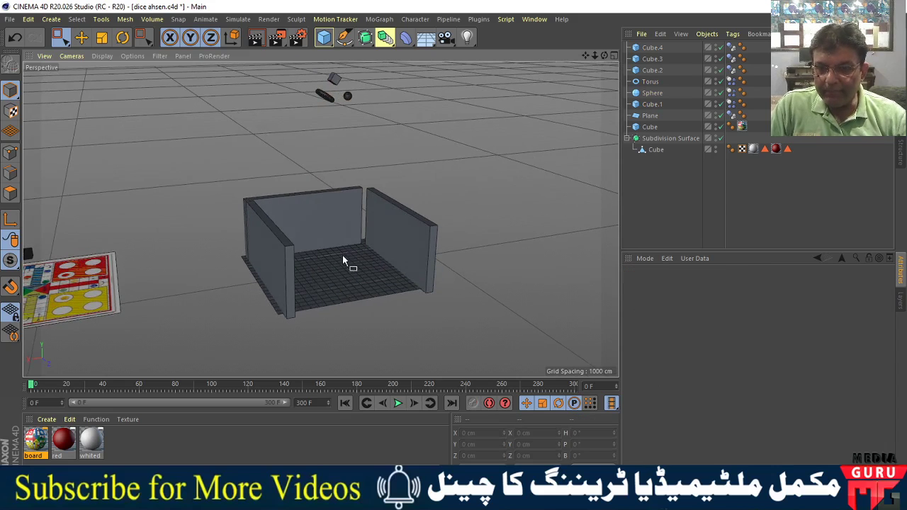
left_click_drag(343, 256, 367, 272, "alt")
scroll(369, 293, "up", 2)
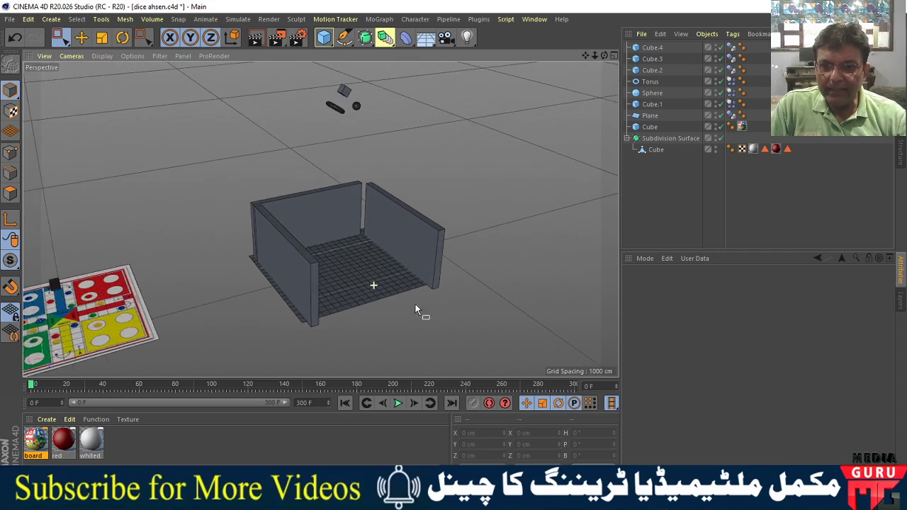
scroll(423, 312, "up", 2)
scroll(454, 320, "up", 2)
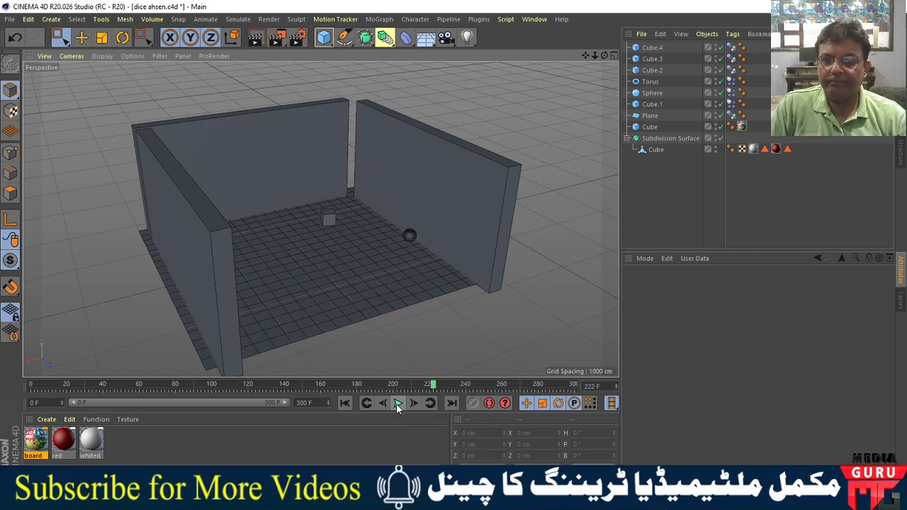
Rewind to frame 0 and select the small die Cube.1 above the box
left_click(345, 402)
scroll(367, 228, "down", 3)
scroll(381, 219, "down", 2)
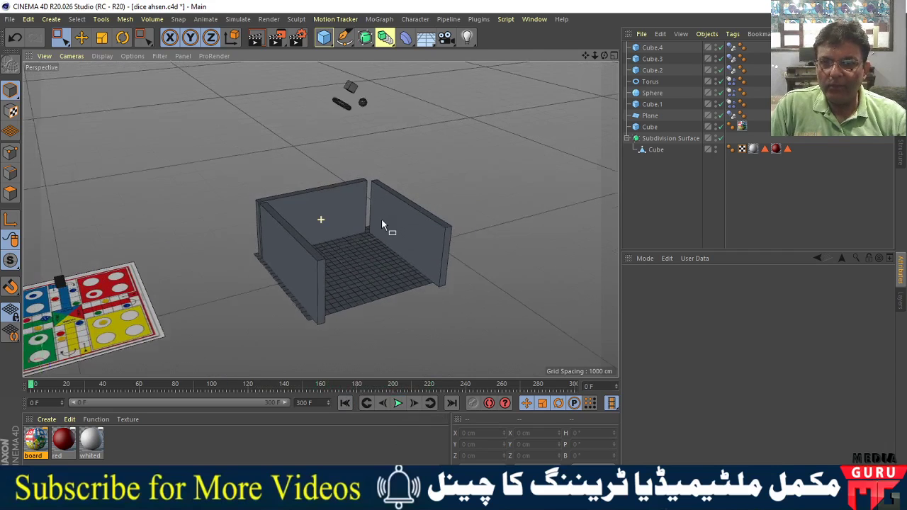
left_click_drag(381, 219, 317, 81, "alt")
left_click(343, 110)
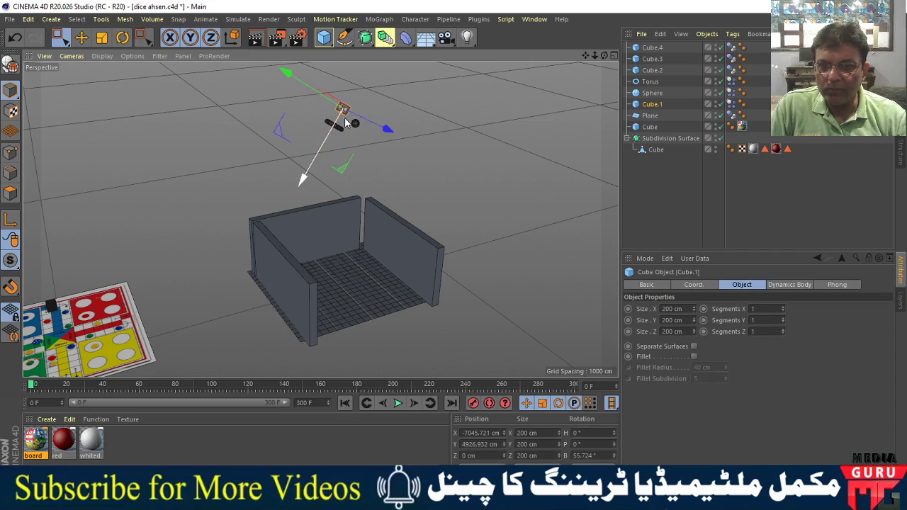
Tilt Cube.1 on its bank axis, switch to the Scale tool, and clear the selection
key("r")
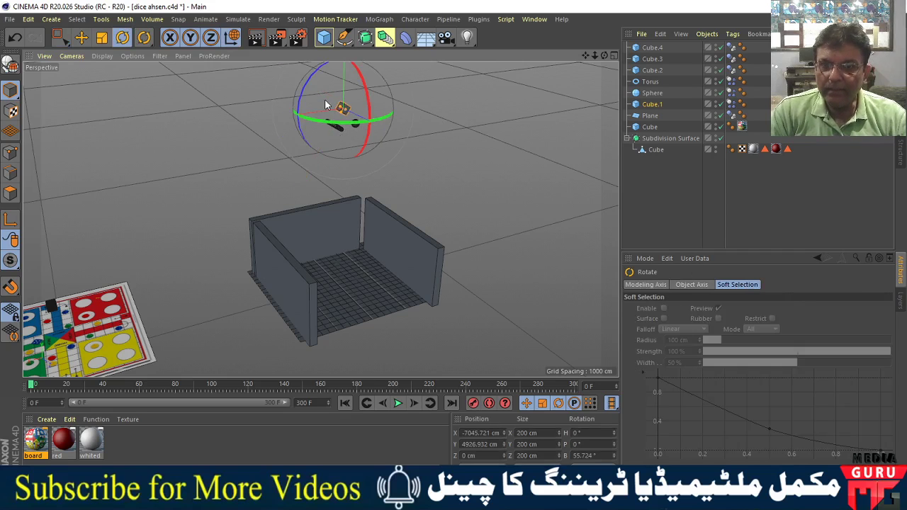
left_click_drag(307, 85, 308, 85)
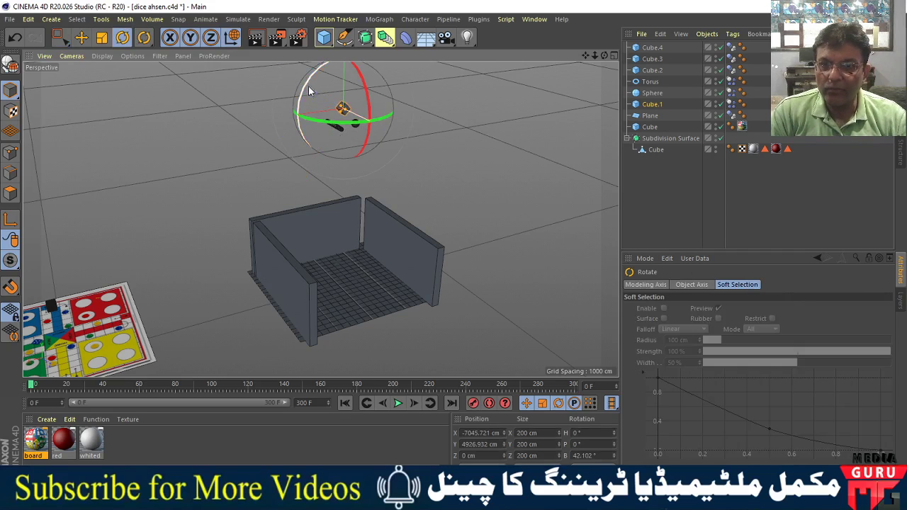
left_click(102, 39)
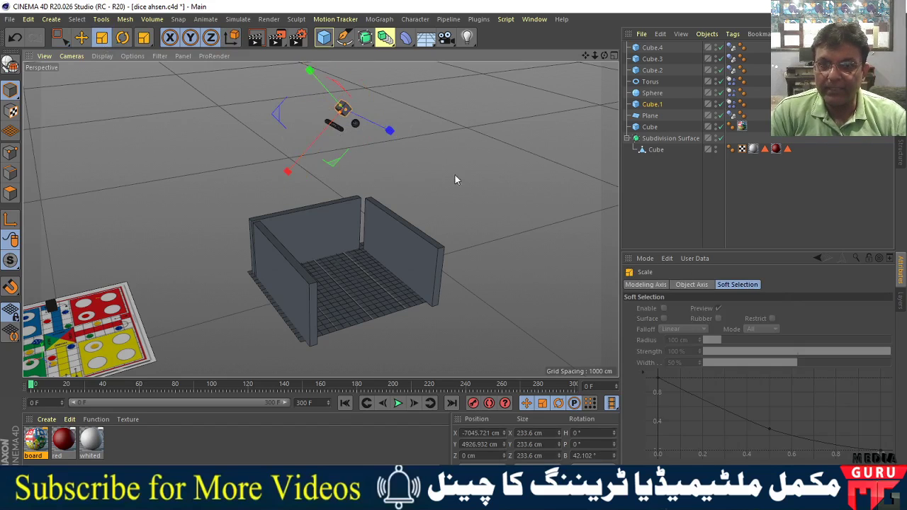
left_click(430, 164)
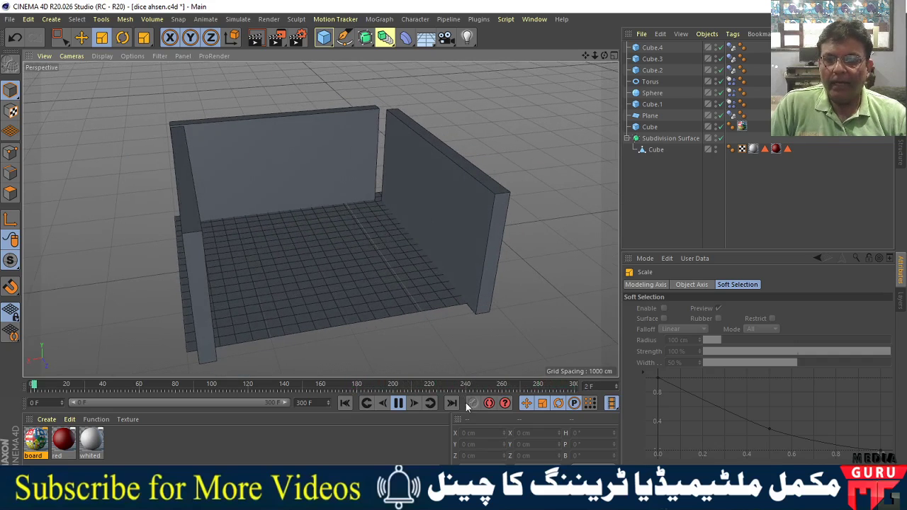
Rename the die Cube.1 to 'boxx' and show its Dynamics Body tag settings
left_click(650, 71)
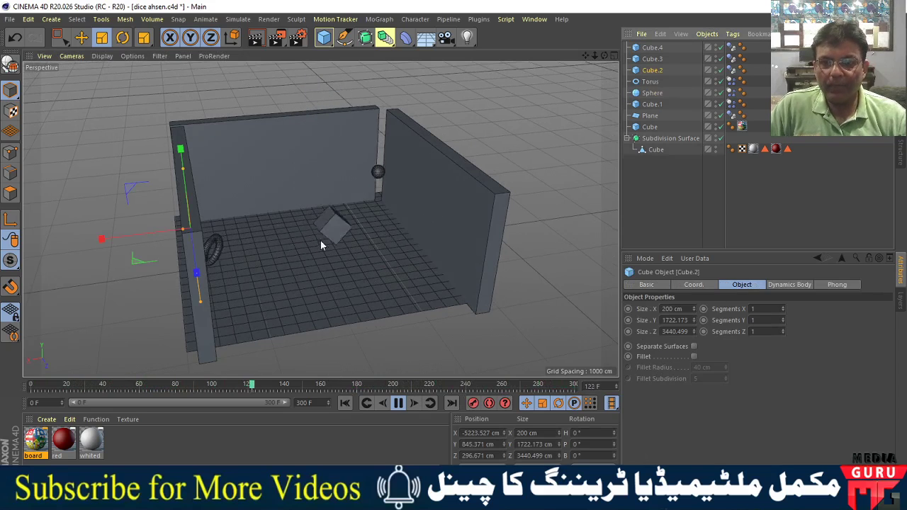
left_click(336, 228)
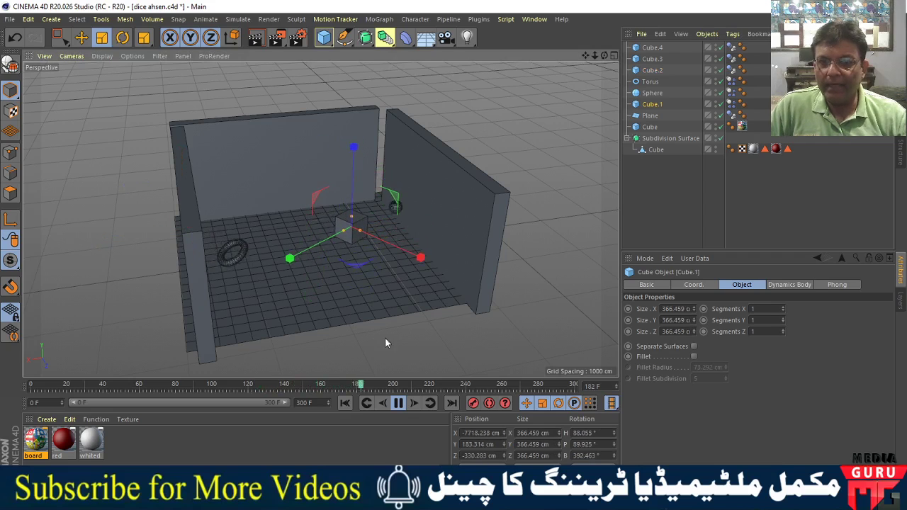
left_click(731, 105)
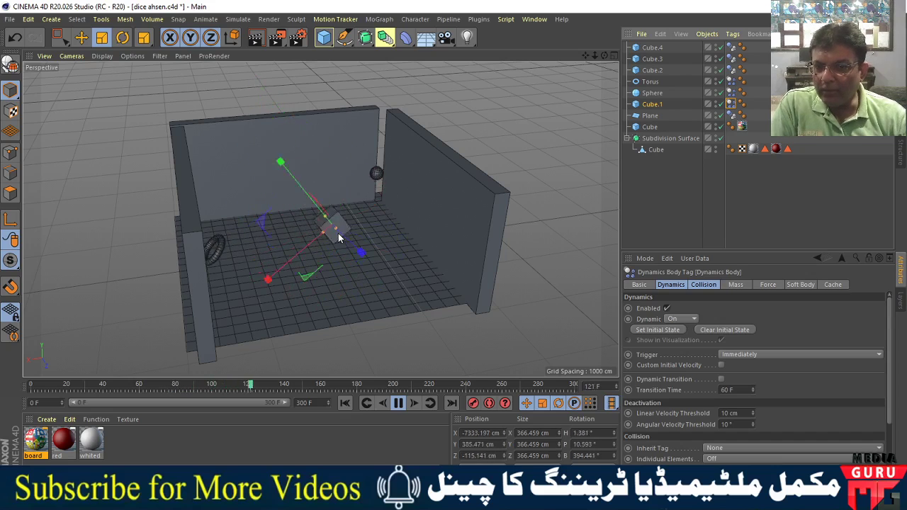
double_click(653, 104)
type("box")
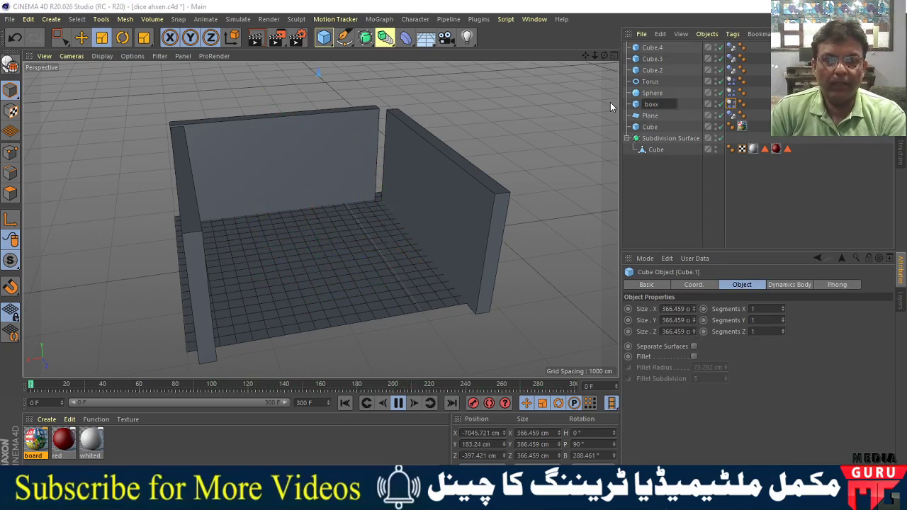
key("Return")
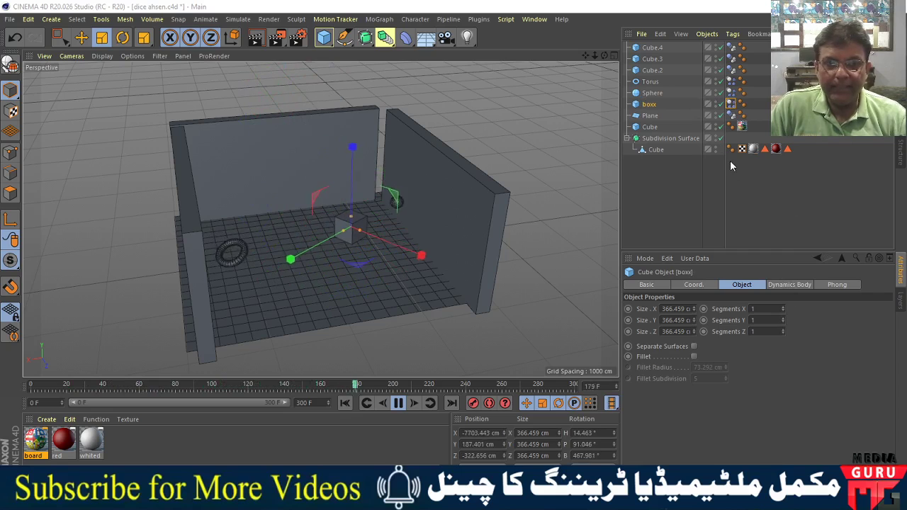
left_click(731, 104)
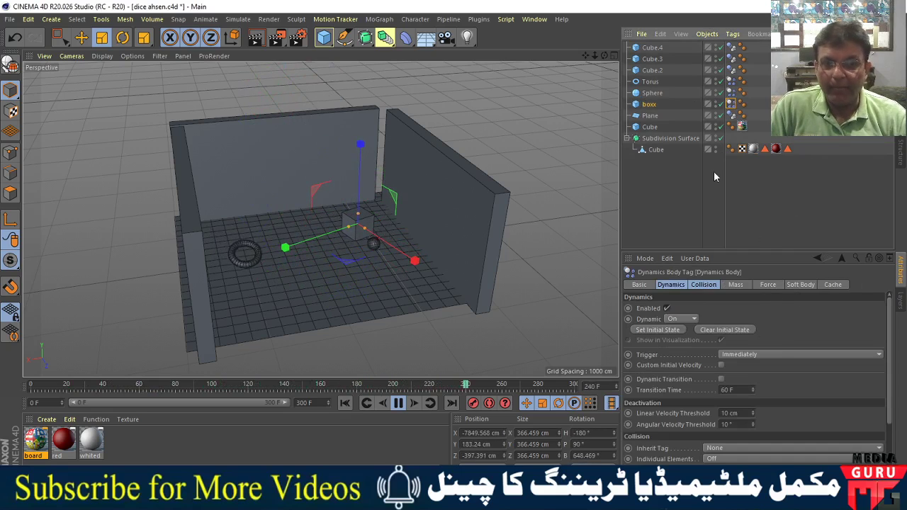
In boxx's Dynamics Body Collision settings, set Bounce to 100%, then to 500%
scroll(891, 328, "down", 3)
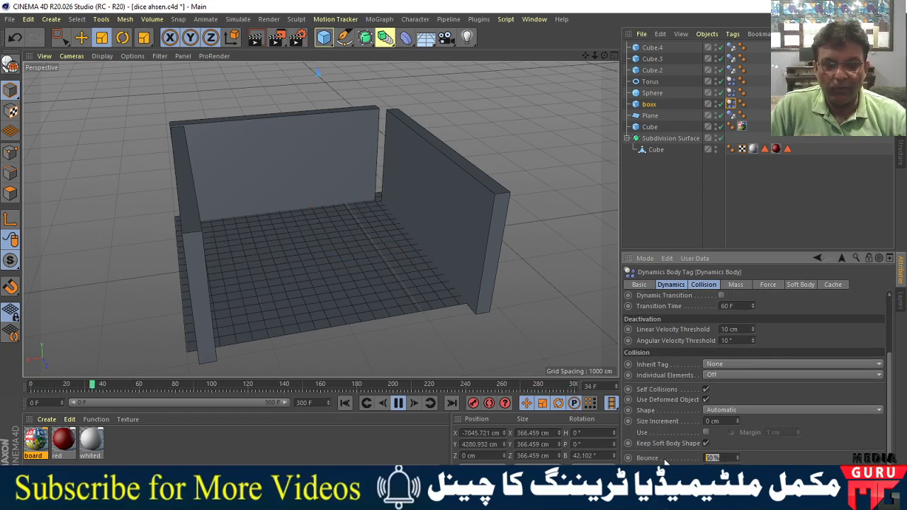
type("100")
key("Return")
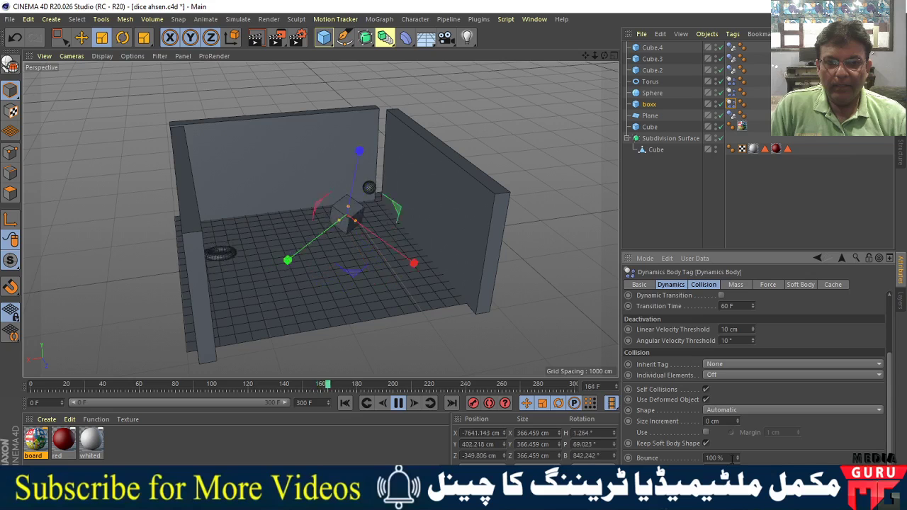
double_click(731, 457)
type("50")
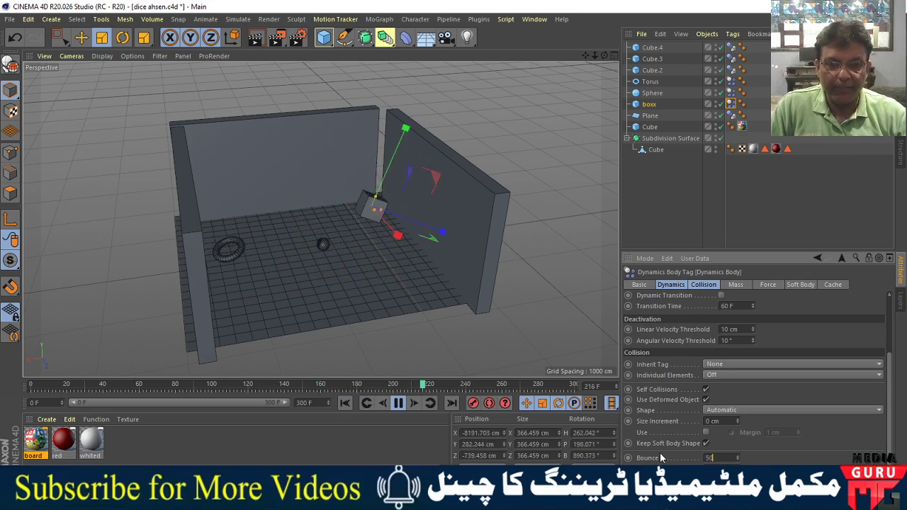
type("0")
key("Return")
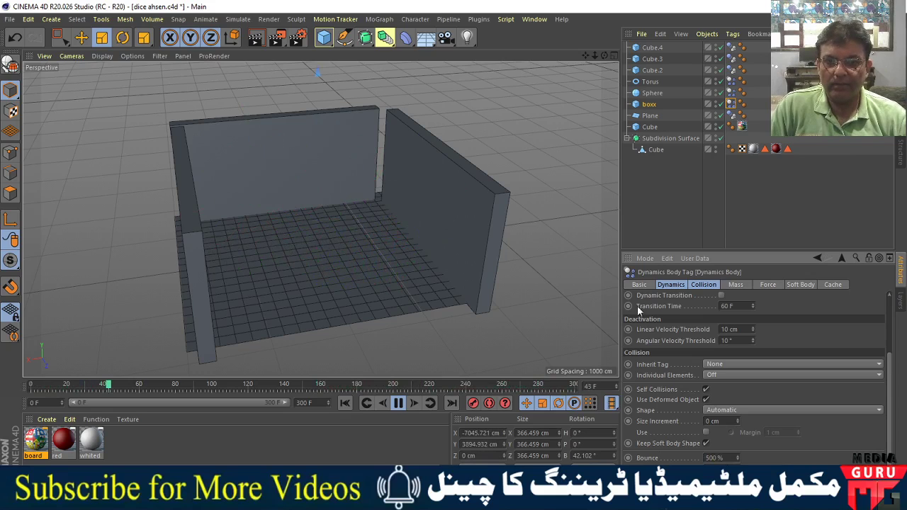
left_click(554, 238)
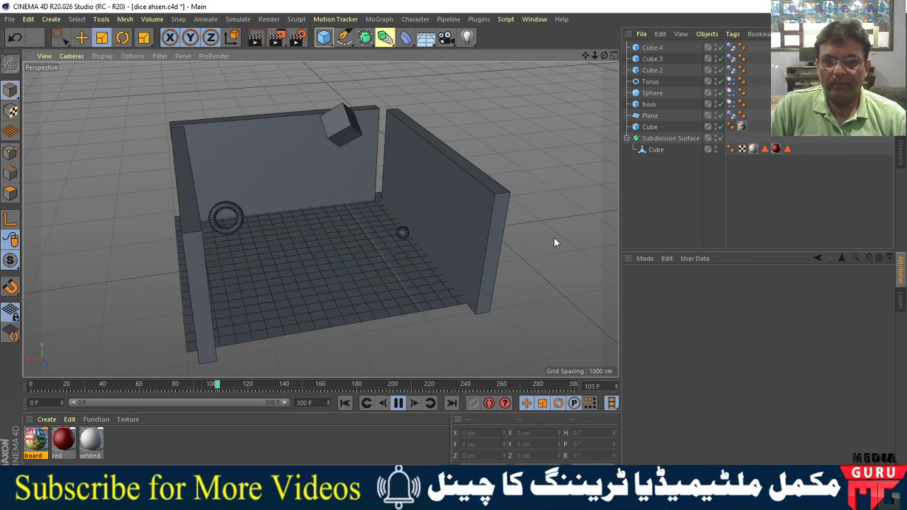
scroll(352, 223, "down", 4)
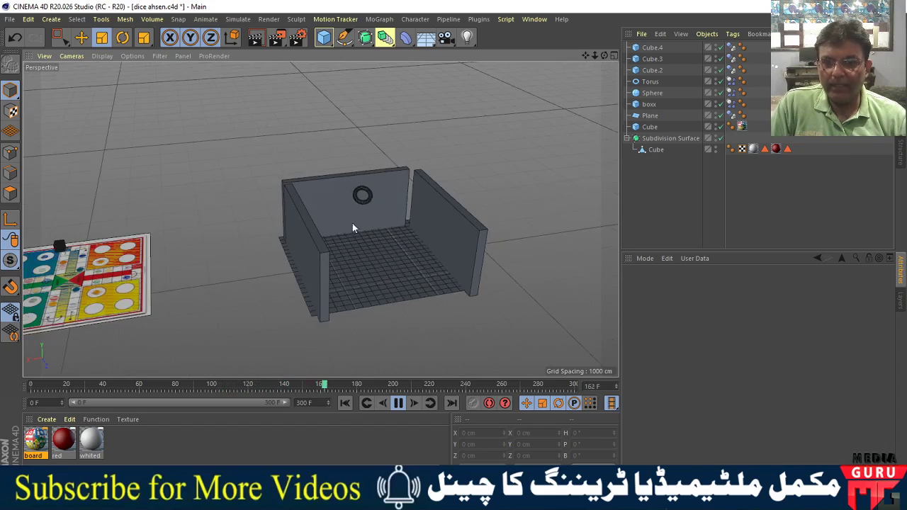
mouse_move(352, 223)
left_mouse_down("alt")
mouse_move(453, 228)
mouse_move(410, 241)
mouse_move(372, 280)
mouse_move(462, 252)
mouse_move(502, 281)
mouse_move(423, 282)
mouse_move(413, 305)
left_mouse_up("alt")
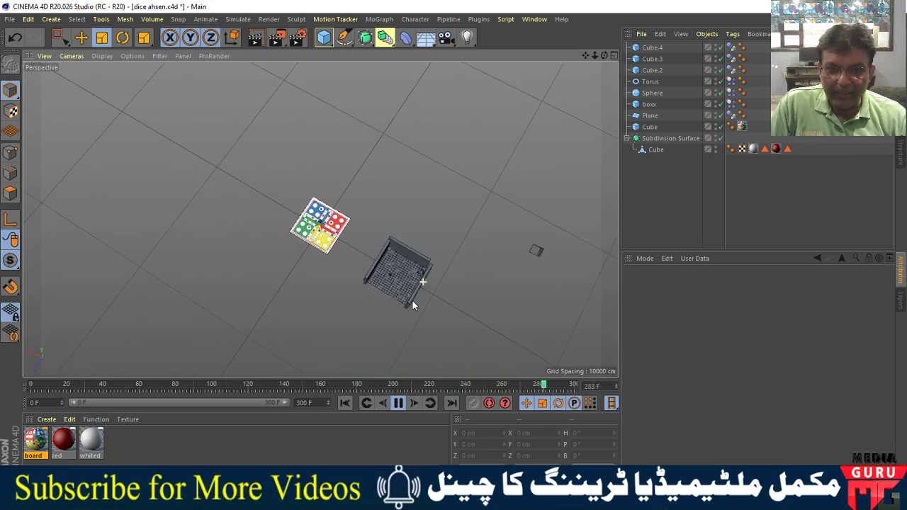
mouse_move(456, 278)
left_mouse_down("alt")
mouse_move(423, 283)
mouse_move(429, 275)
left_mouse_up("alt")
mouse_move(429, 275)
right_mouse_down("alt")
mouse_move(589, 313)
mouse_move(496, 310)
right_mouse_up("alt")
mouse_move(497, 311)
left_mouse_down("alt")
mouse_move(502, 315)
mouse_move(474, 302)
mouse_move(506, 295)
mouse_move(506, 280)
mouse_move(521, 304)
mouse_move(530, 296)
left_mouse_up("alt")
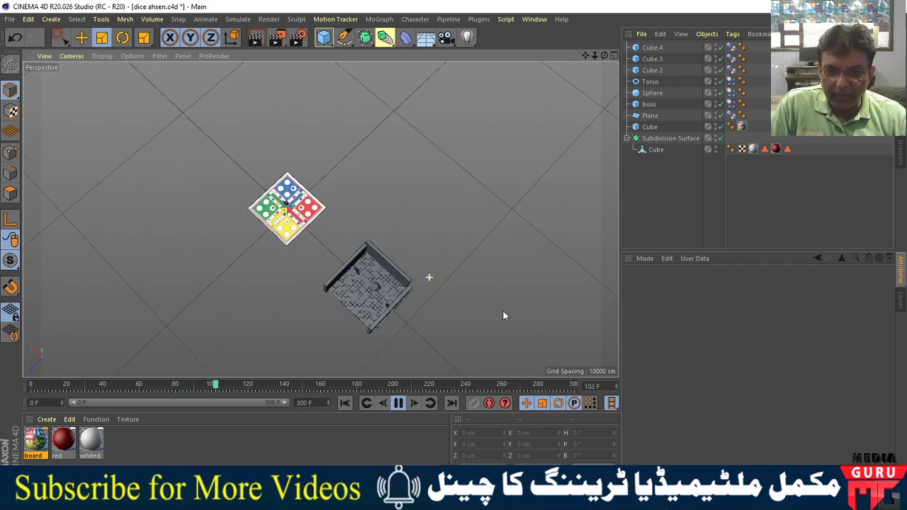
right_click_drag(479, 286, 541, 302, "alt")
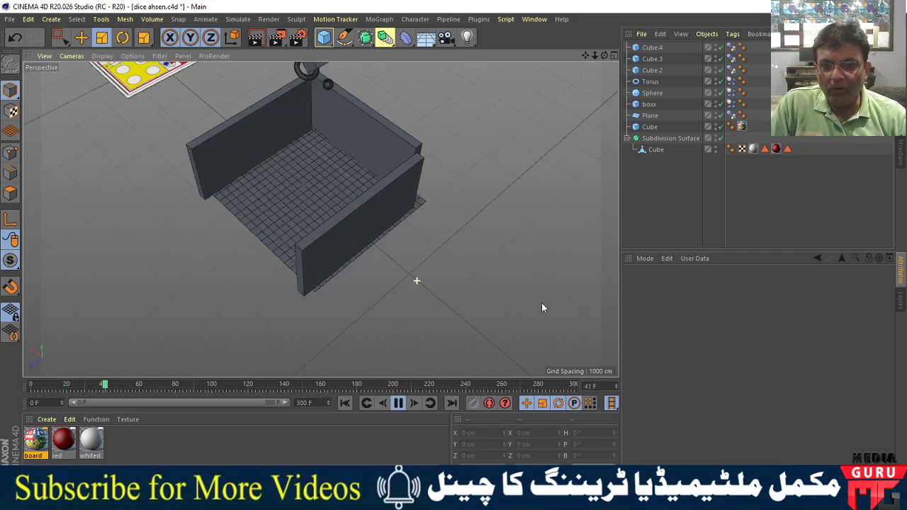
mouse_move(541, 307)
left_mouse_down("alt")
mouse_move(463, 283)
mouse_move(451, 274)
mouse_move(463, 258)
mouse_move(428, 291)
mouse_move(469, 300)
mouse_move(478, 289)
mouse_move(463, 300)
mouse_move(477, 290)
mouse_move(378, 174)
left_mouse_up("alt")
mouse_move(413, 258)
left_mouse_down("alt")
mouse_move(413, 298)
mouse_move(433, 311)
left_mouse_up("alt")
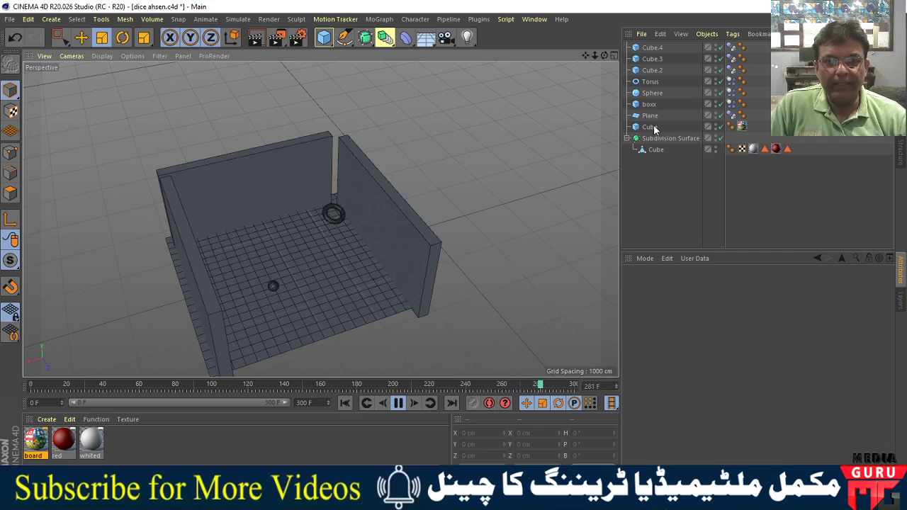
Change boxx's Dynamics Body Bounce to 200% and restart the simulation from frame 0
left_click(732, 105)
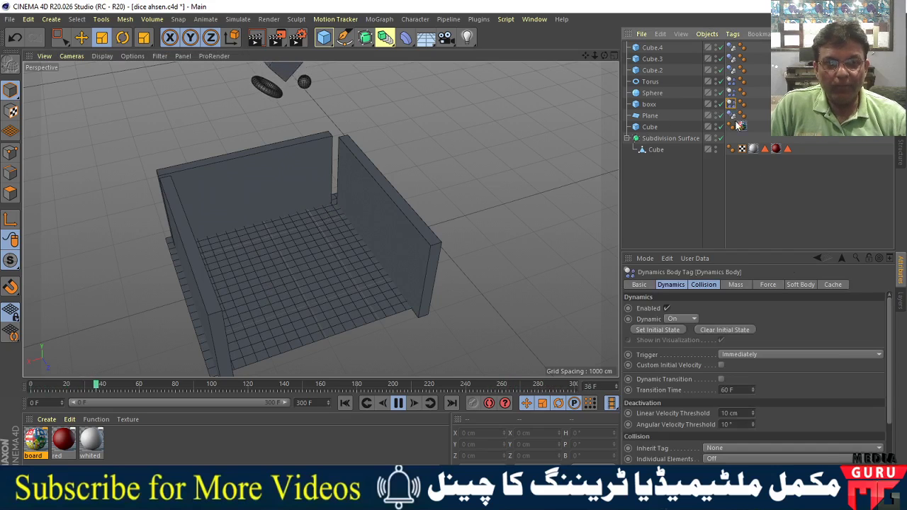
scroll(891, 368, "down", 3)
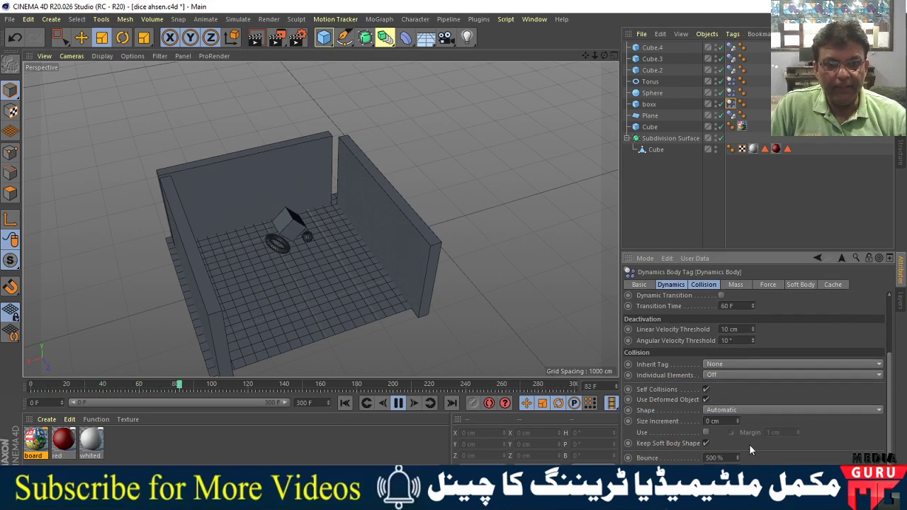
double_click(714, 458)
type("200")
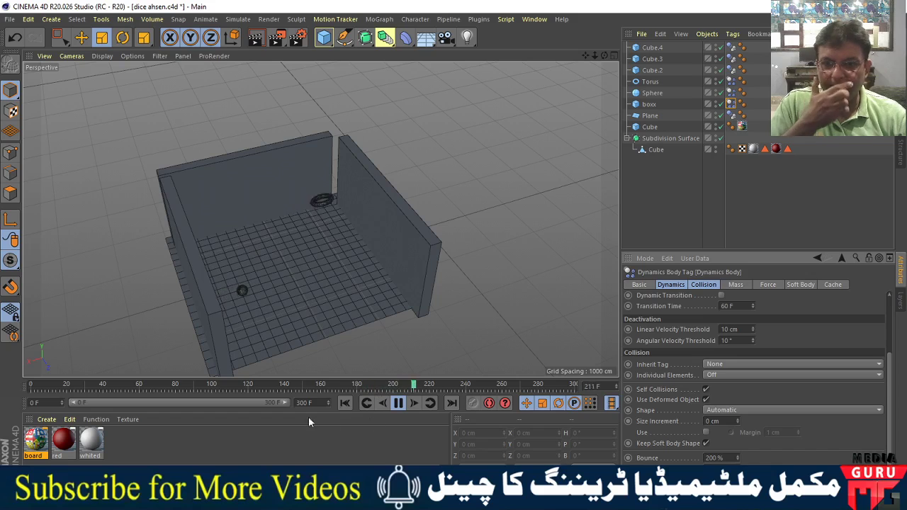
left_click(346, 405)
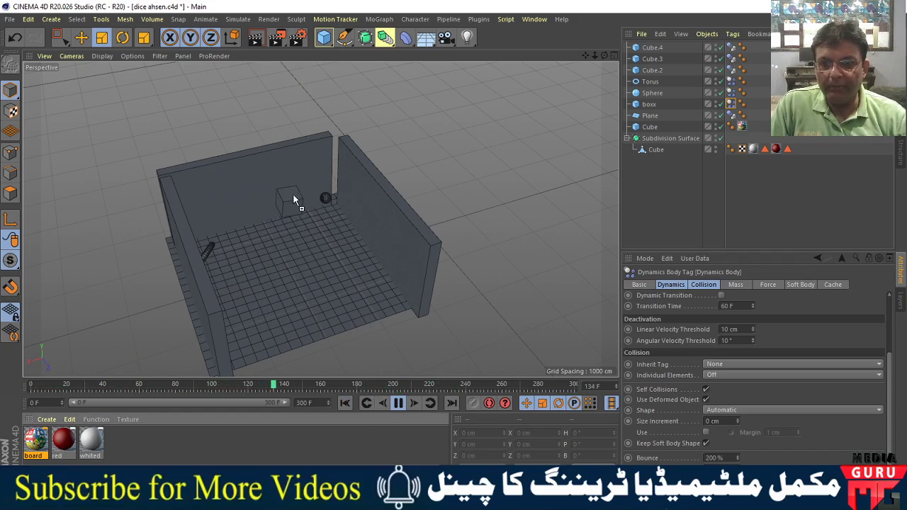
Apply the red material to the die, torus and sphere, and 'whited' to the floor and back wall
left_click_drag(295, 199, 295, 200)
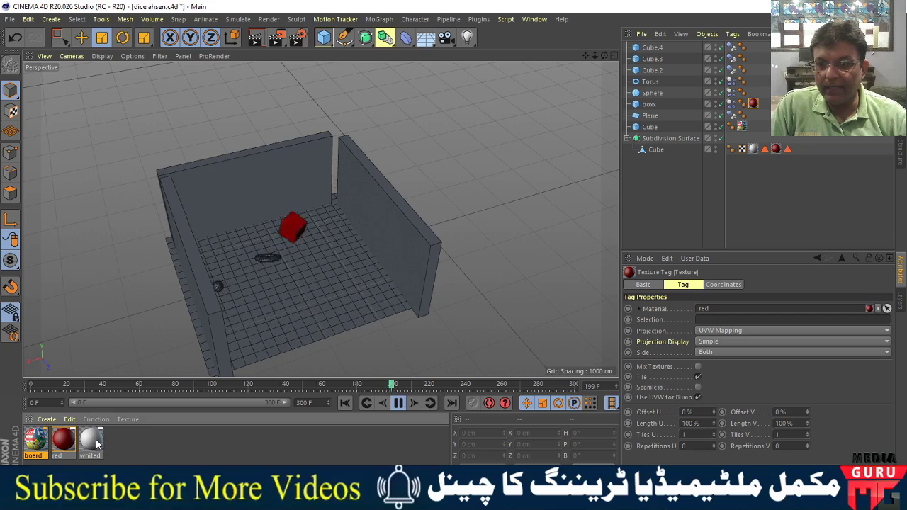
left_click_drag(97, 442, 215, 296)
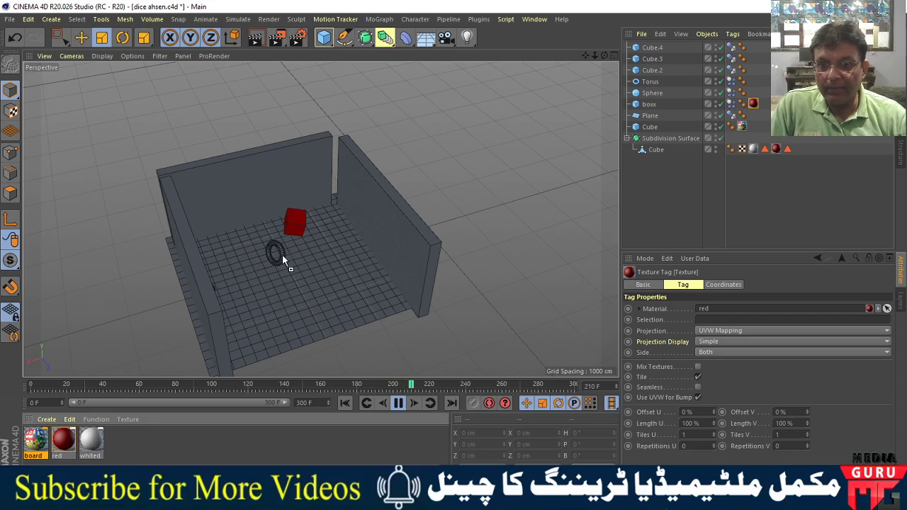
left_click_drag(282, 260, 282, 260)
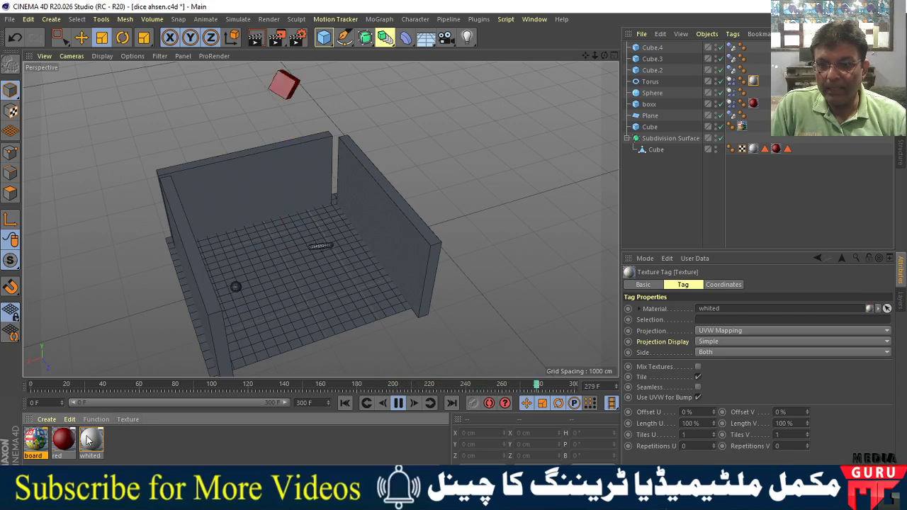
left_click_drag(328, 243, 327, 240)
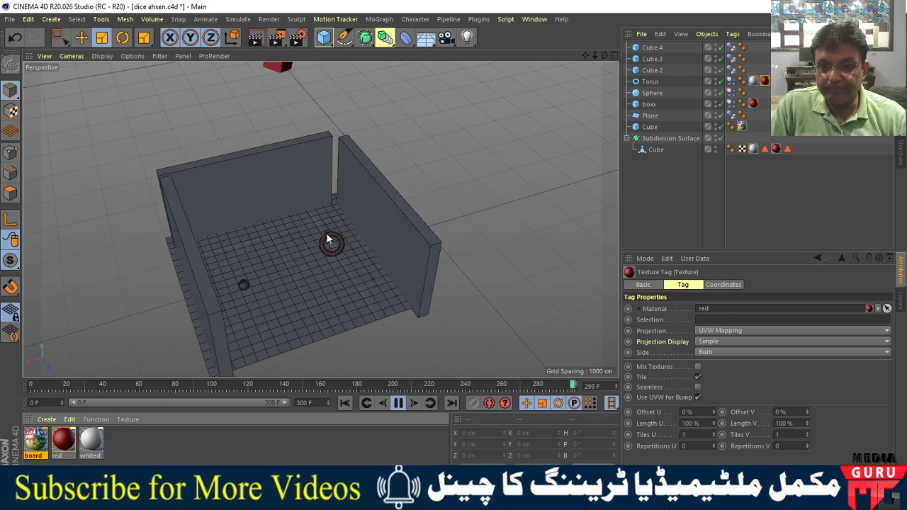
left_click_drag(84, 443, 148, 370)
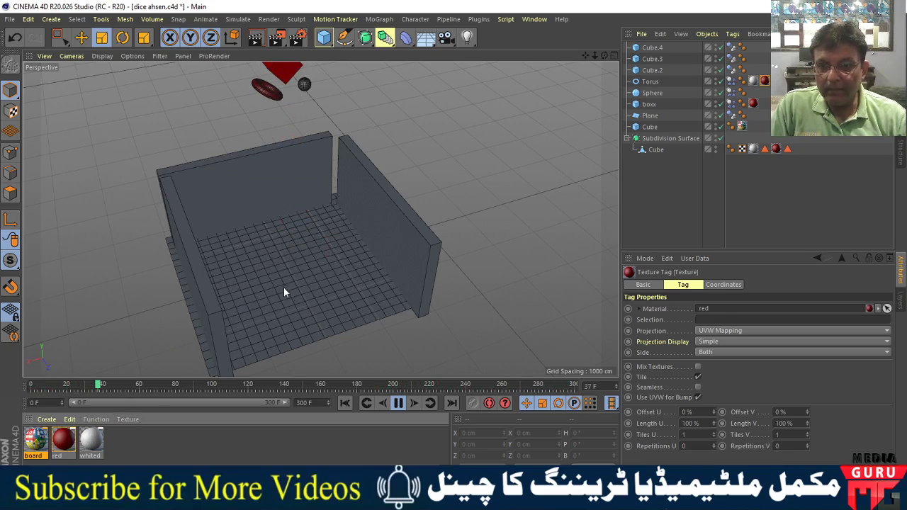
left_click_drag(284, 289, 284, 289)
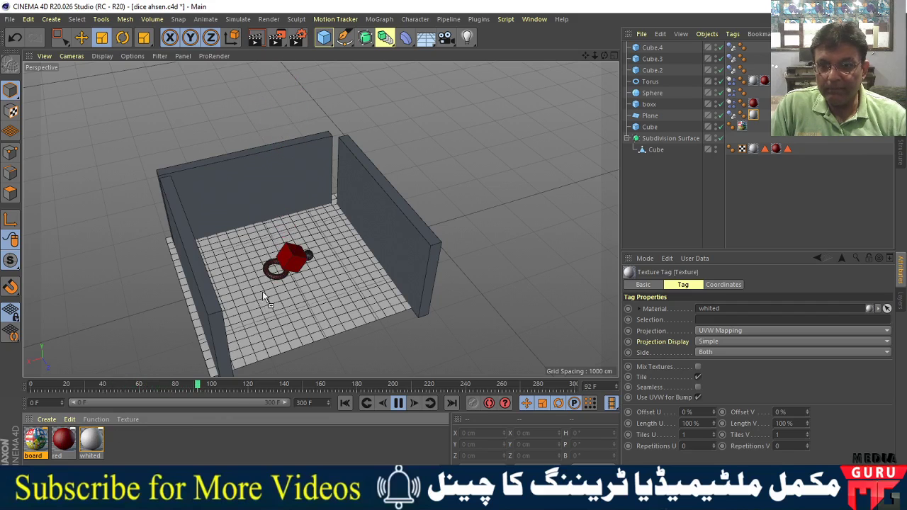
left_click_drag(310, 258, 310, 257)
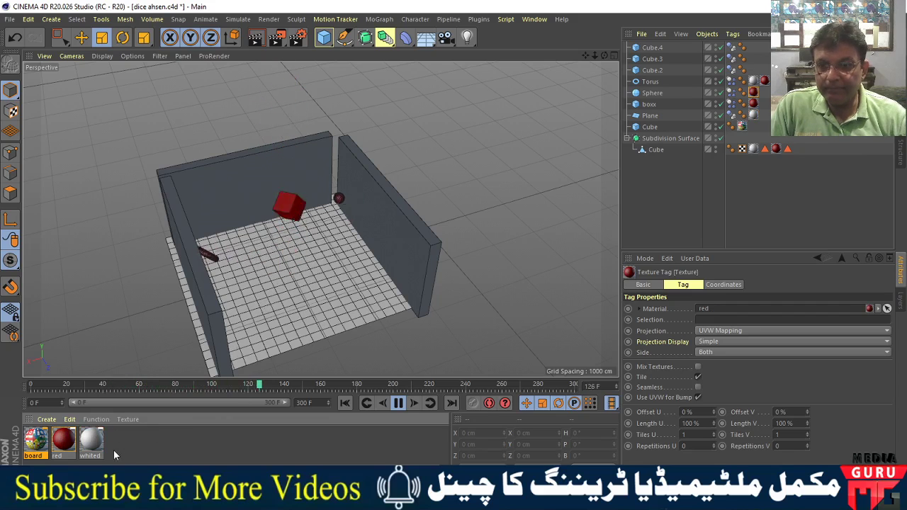
mouse_move(92, 442)
left_mouse_down()
mouse_move(171, 389)
mouse_move(283, 223)
left_mouse_up()
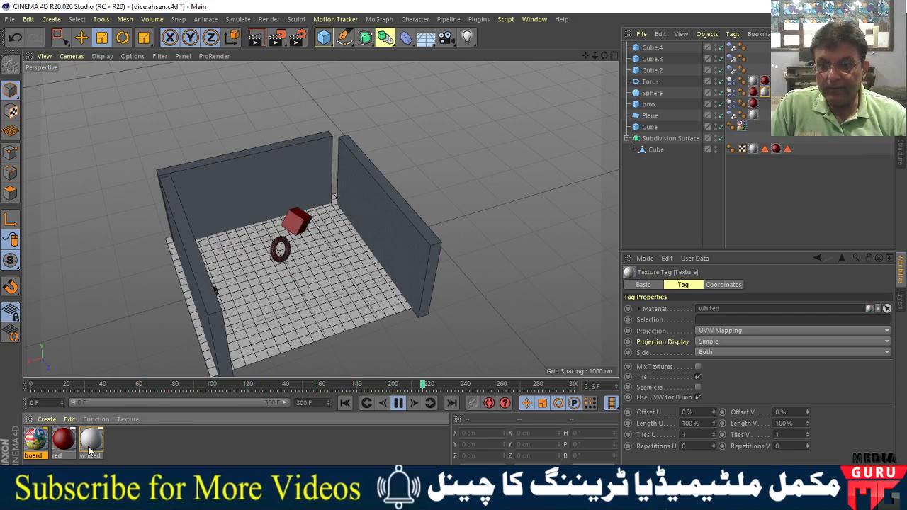
left_click_drag(219, 195, 220, 195)
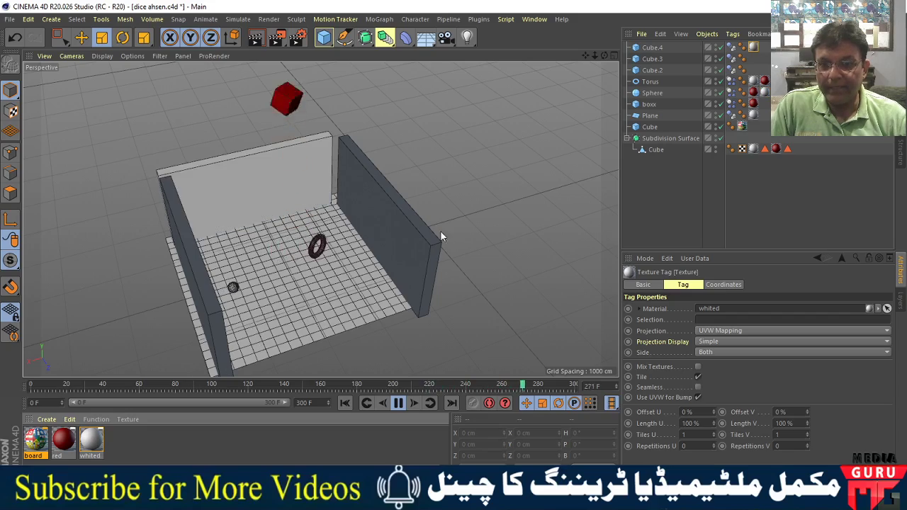
Stop playback, rewind to frame 0, and select the right wall Cube.3
mouse_move(315, 248)
left_mouse_down("alt")
mouse_move(398, 275)
mouse_move(351, 266)
mouse_move(361, 214)
mouse_move(392, 240)
mouse_move(352, 254)
mouse_move(399, 264)
left_mouse_up("alt")
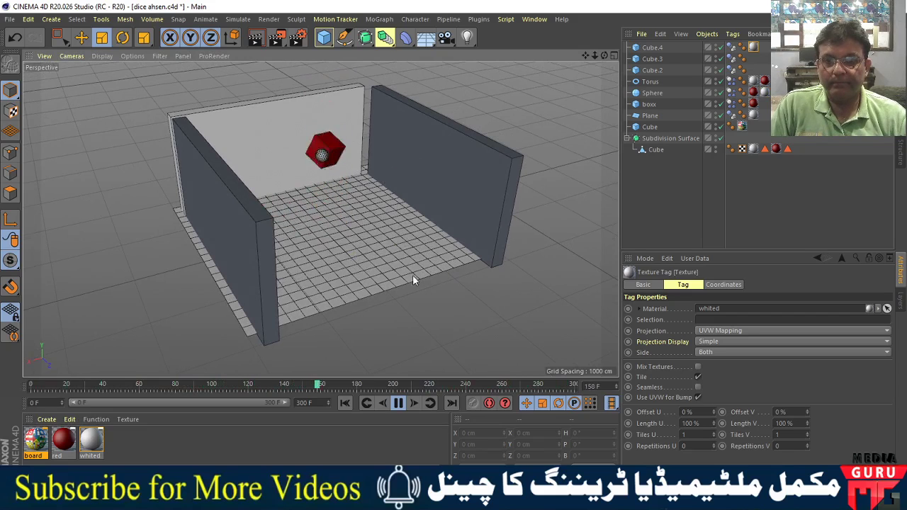
left_click(398, 404)
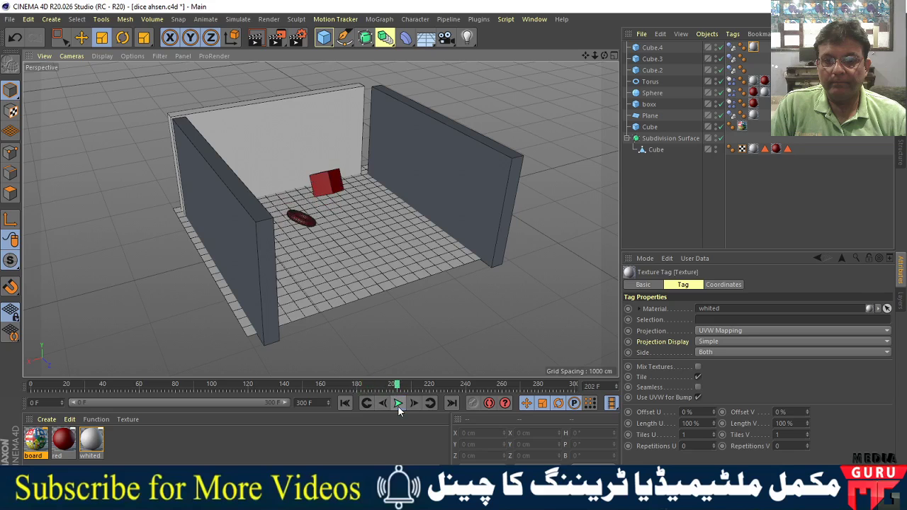
left_click(345, 403)
left_click(460, 305)
left_click(480, 188)
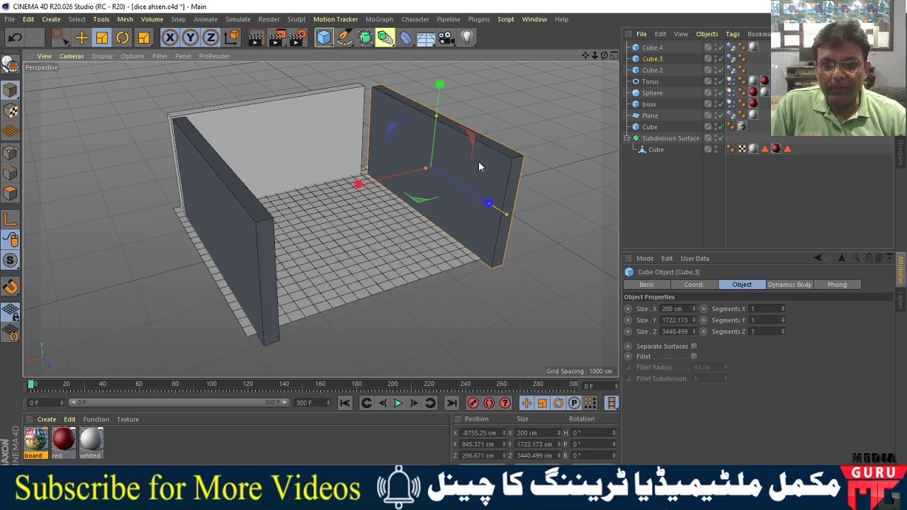
Delete Cube.3's Dynamics Body tag and add a Soft Body simulation tag instead
left_click(733, 60)
key("Delete")
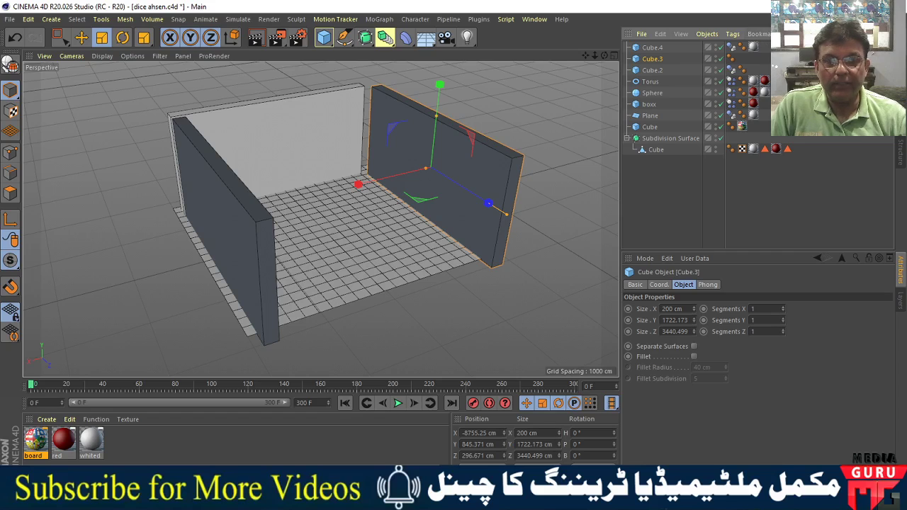
left_click(732, 34)
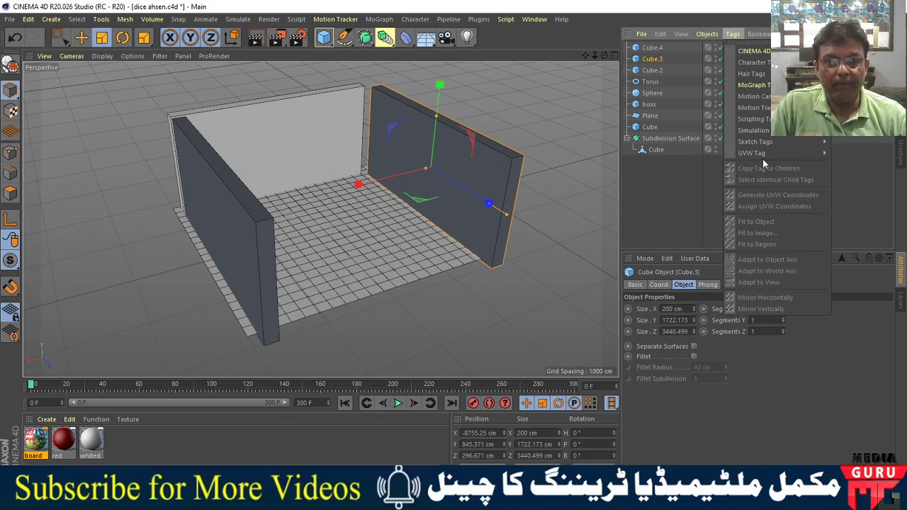
mouse_move(755, 130)
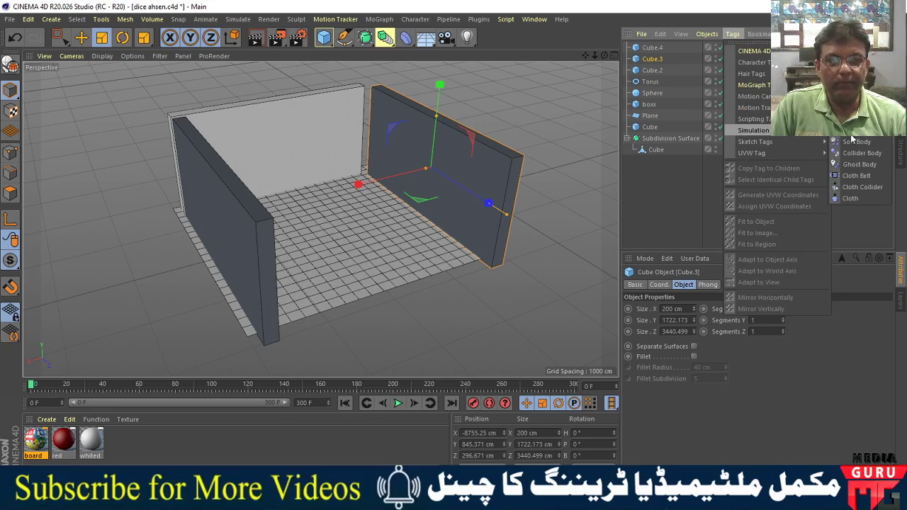
left_click(855, 139)
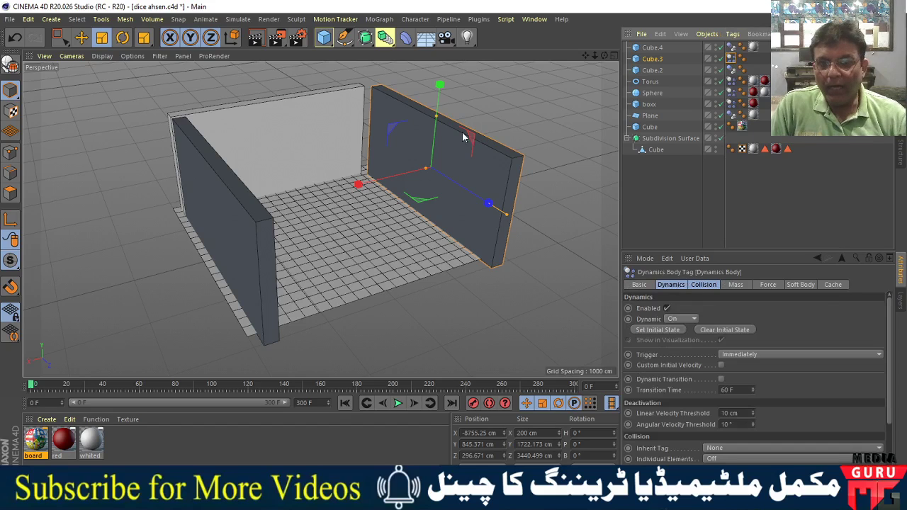
left_click(507, 257)
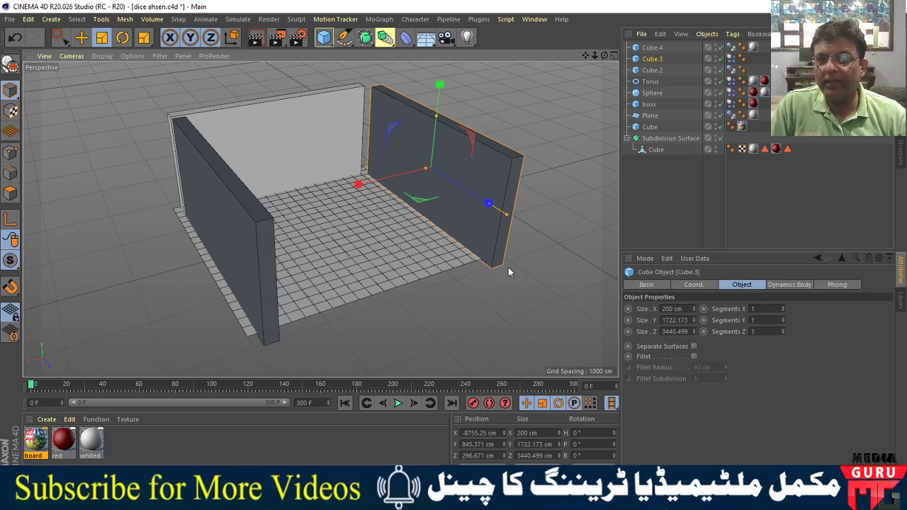
Play the simulation to frame 182, rewind to frame 0, and bring the floating objects into view
left_click(398, 403)
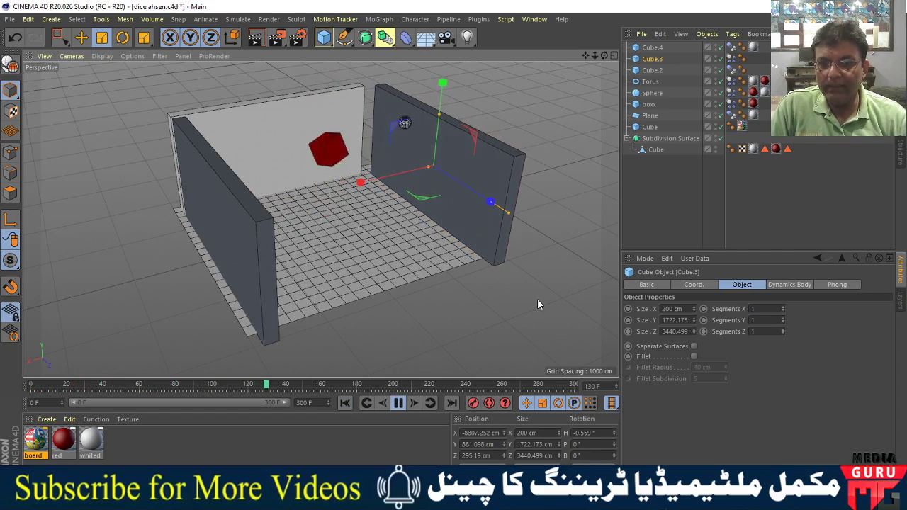
left_click(398, 403)
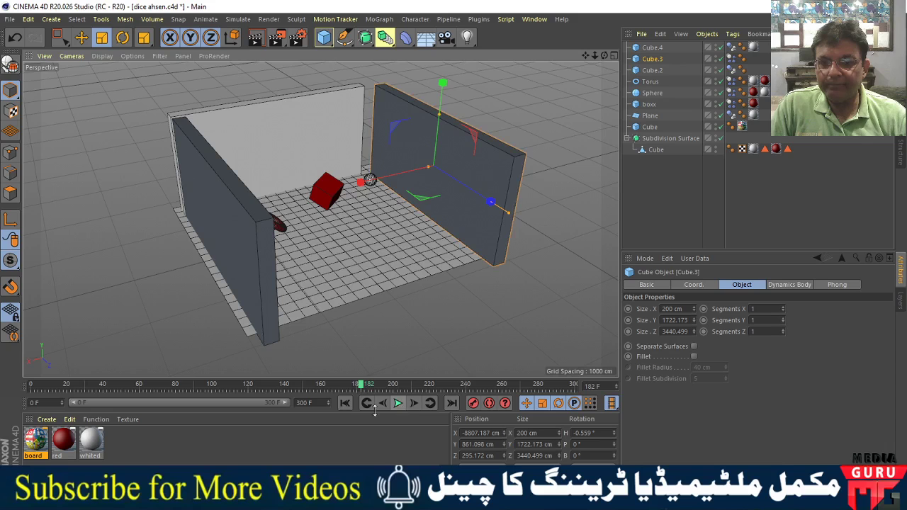
left_click(345, 403)
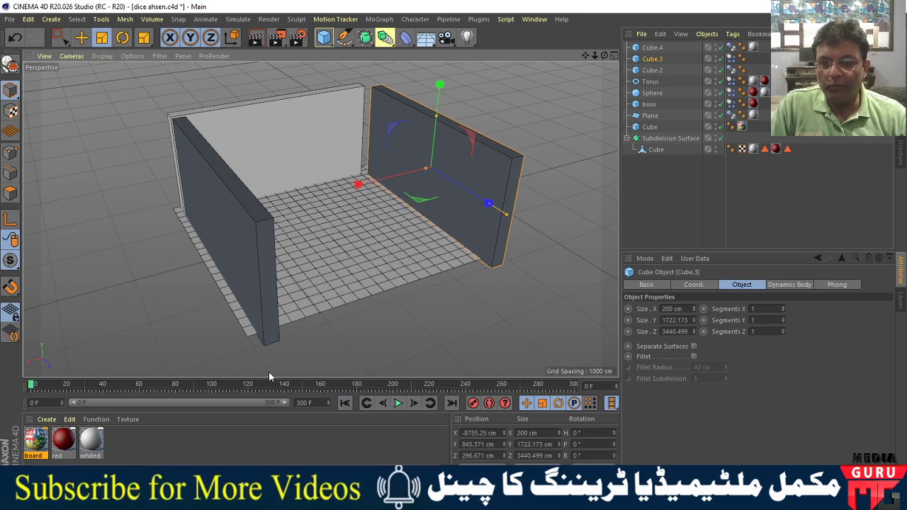
right_click_drag(509, 160, 376, 161, "alt")
middle_click_drag(376, 162, 383, 260, "alt")
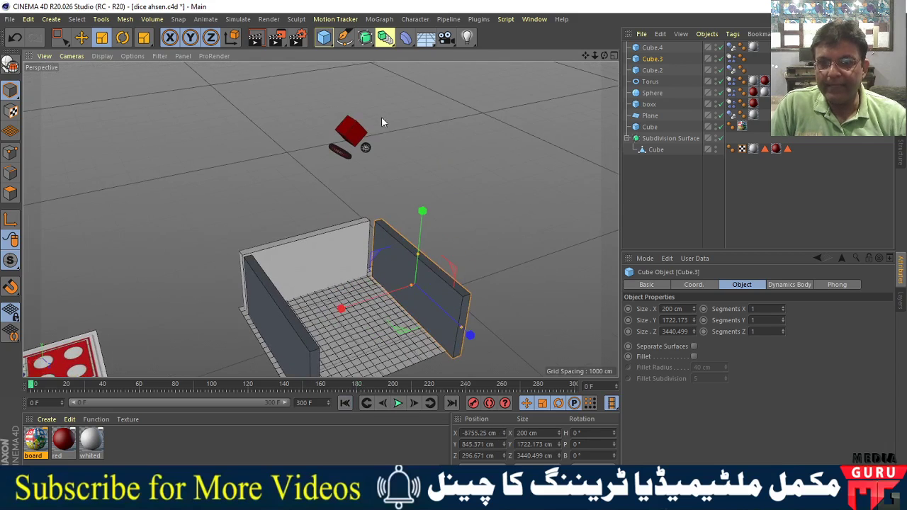
Enlarge the sphere to roughly 504 cm radius and lower it along Y
left_click(366, 149)
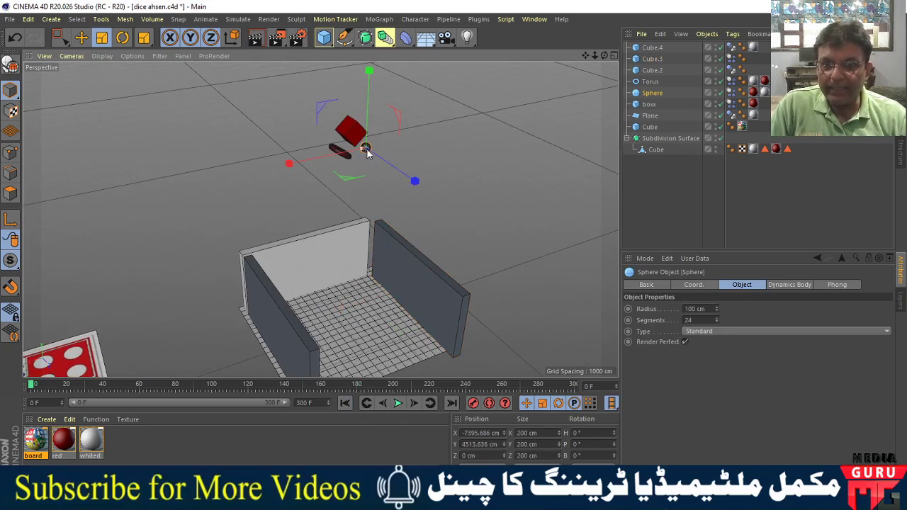
key("t")
left_click_drag(328, 135, 566, 139)
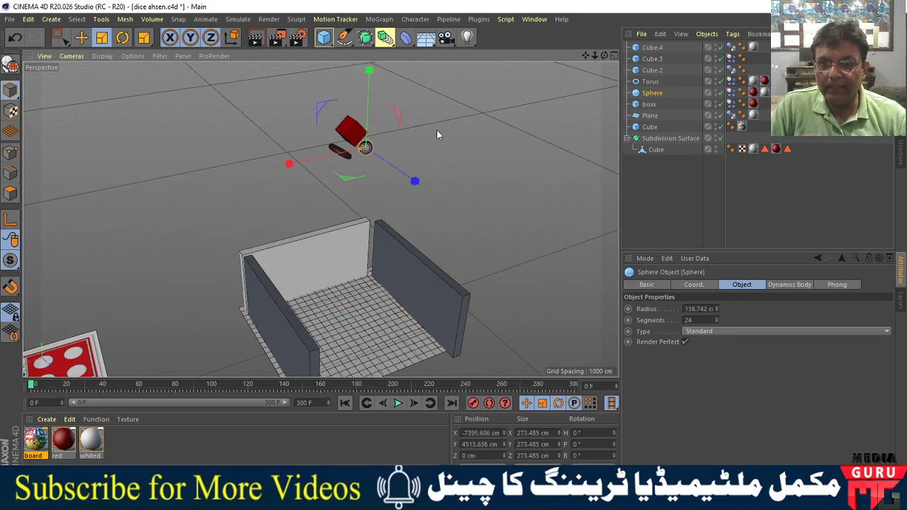
left_click_drag(436, 130, 517, 112)
mouse_move(424, 125)
left_mouse_down()
mouse_move(490, 118)
mouse_move(472, 139)
left_mouse_up()
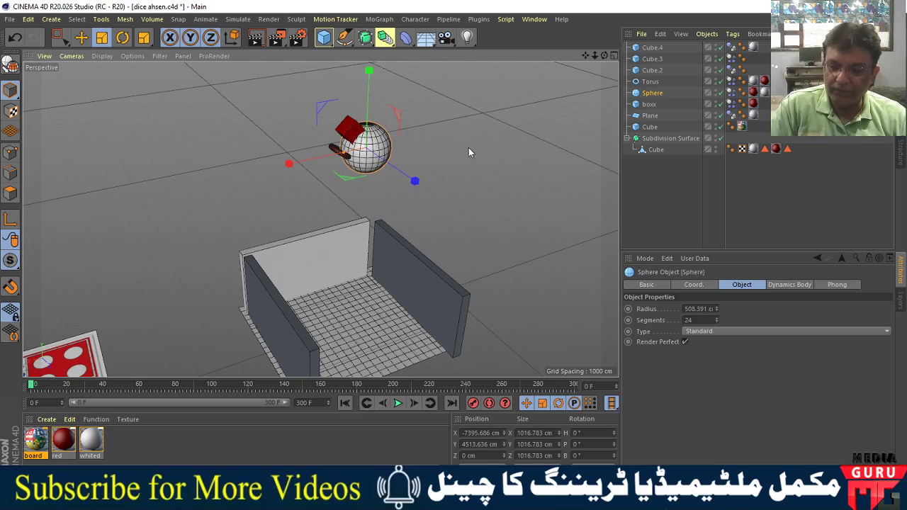
key("e")
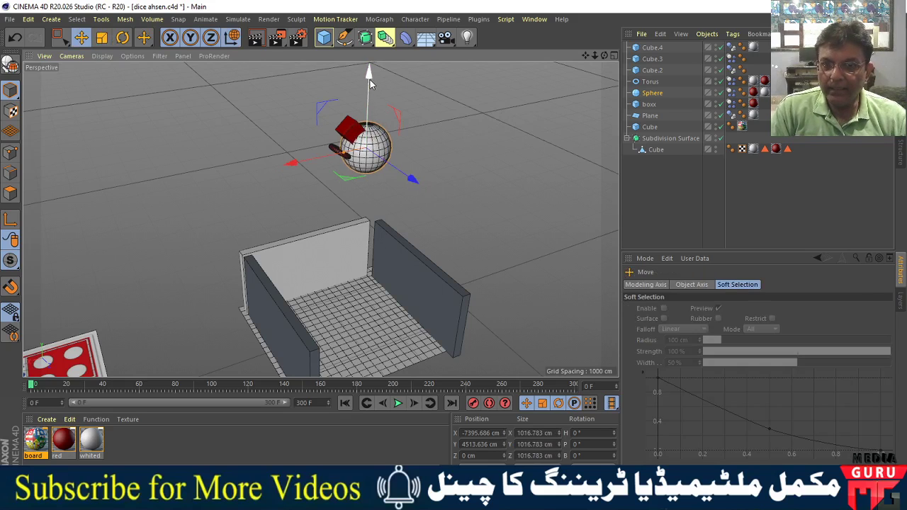
left_click_drag(370, 79, 376, 112)
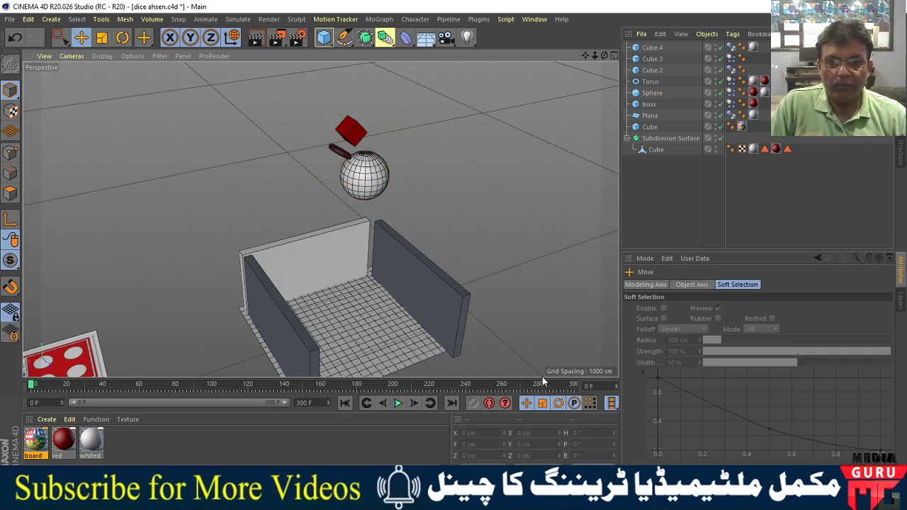
Replay the drop, stop at frame 293, and select the sphere resting in the box
left_click(401, 403)
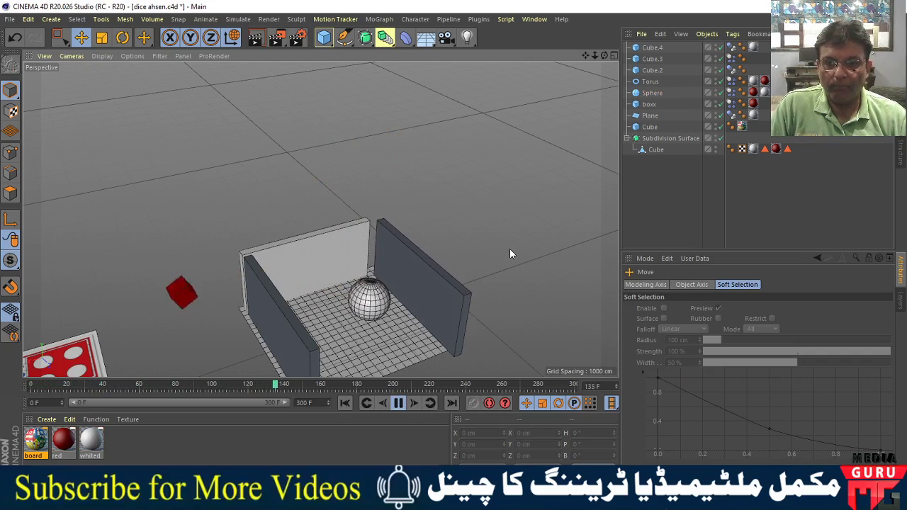
scroll(496, 255, "down", 1)
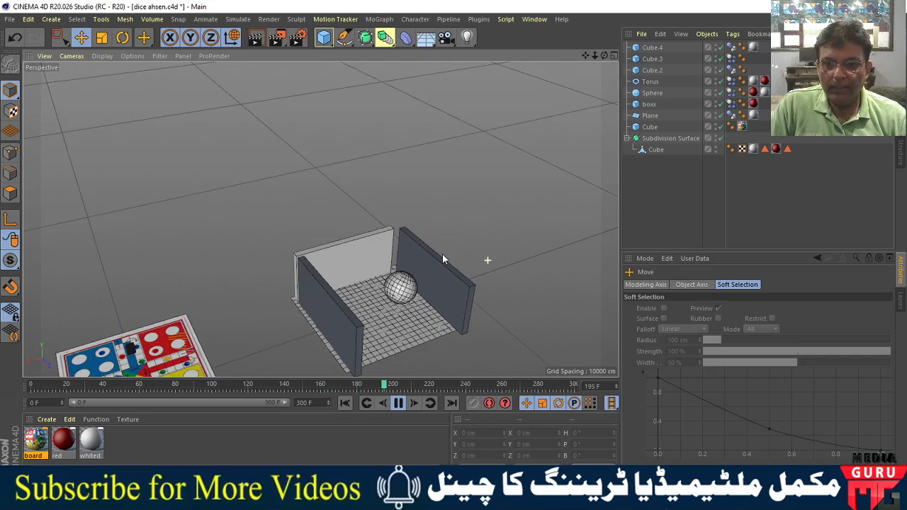
scroll(442, 253, "down", 1)
scroll(425, 270, "down", 1)
left_click_drag(419, 273, 402, 273, "alt")
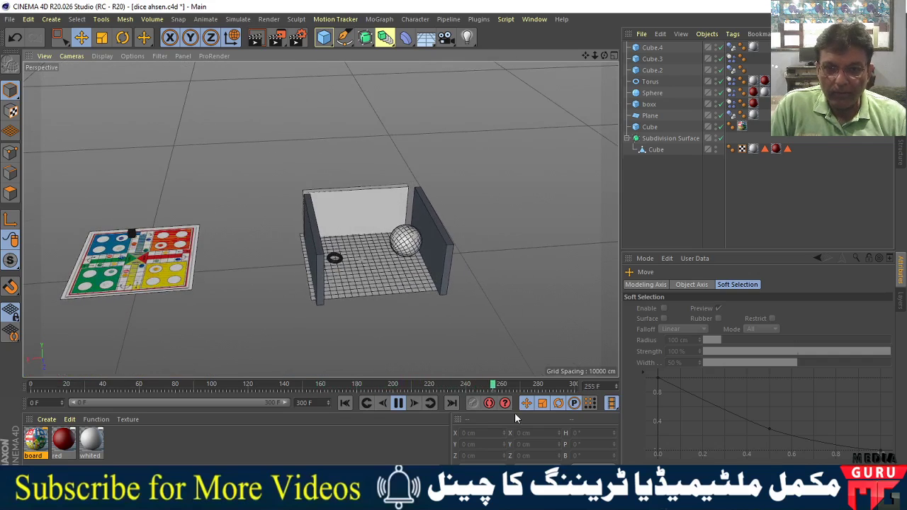
left_click(391, 406)
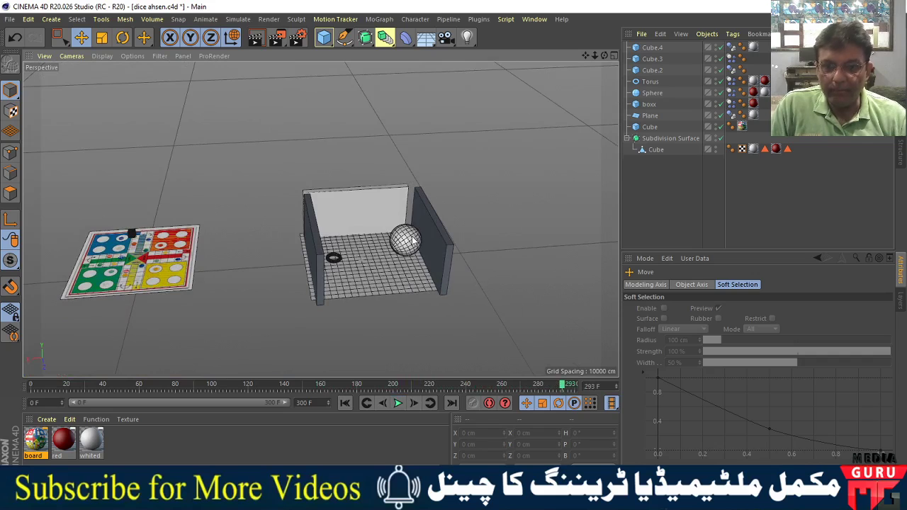
left_click(402, 253)
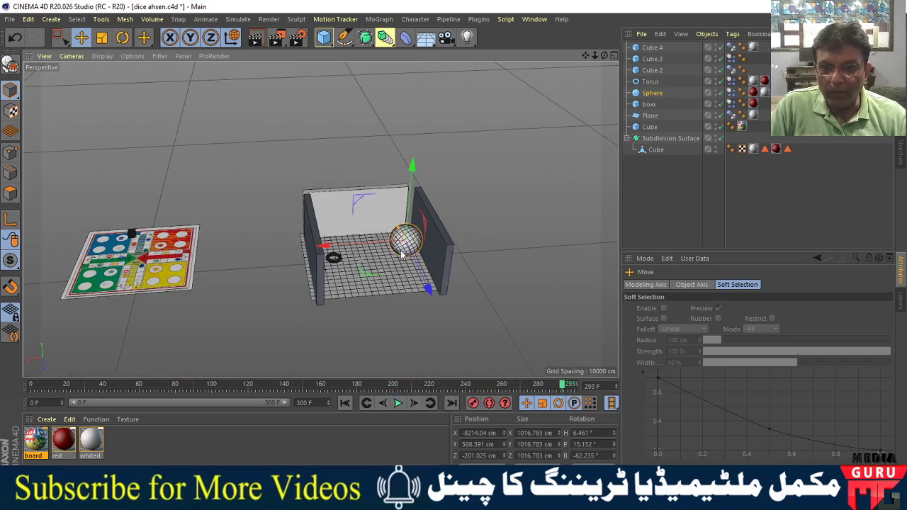
Rename the Sphere to 'ball' and show its Dynamics Body tag settings
left_click(650, 93)
double_click(651, 92)
type("ball")
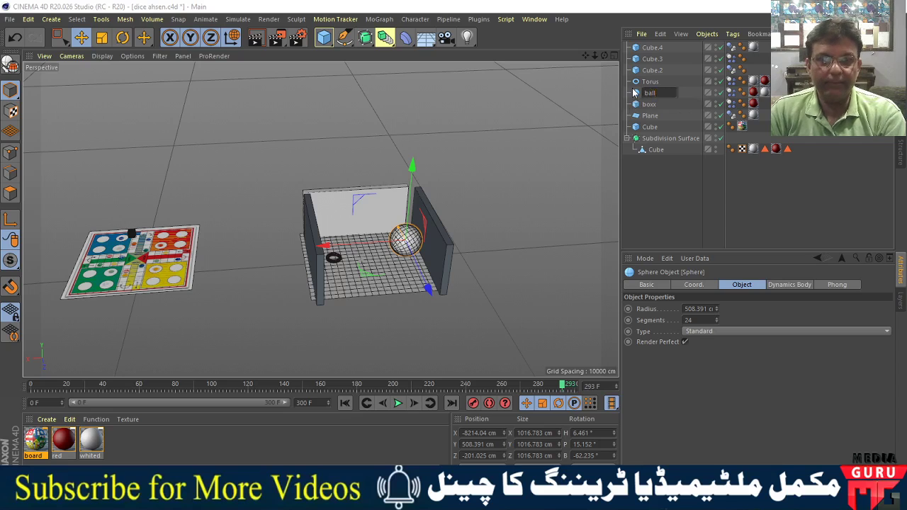
key("Return")
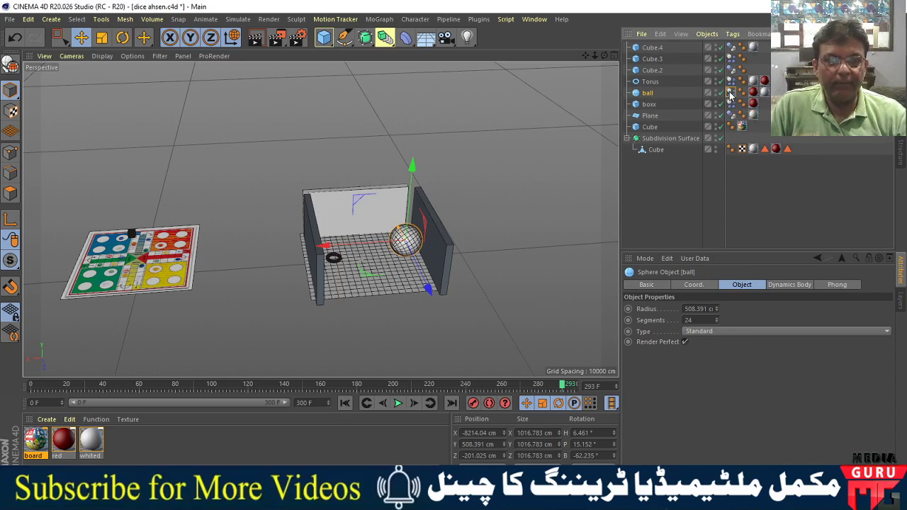
left_click(731, 93)
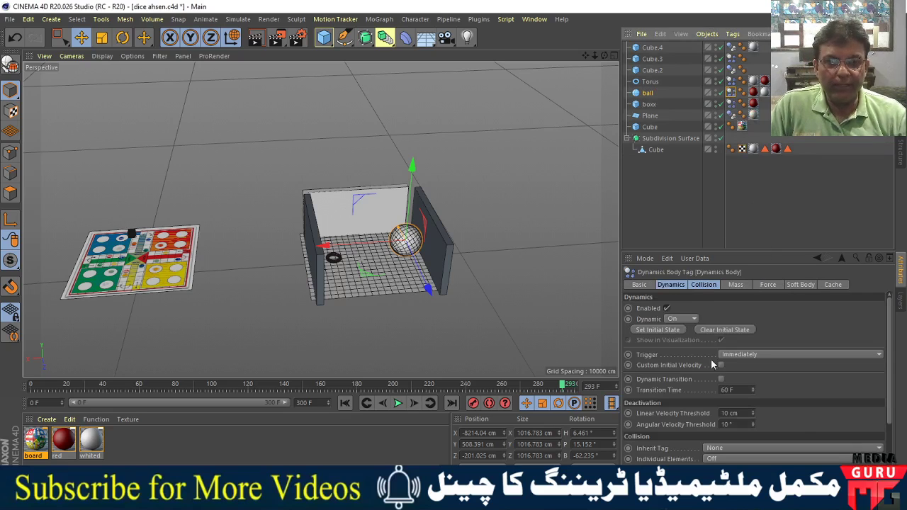
scroll(890, 372, "down", 3)
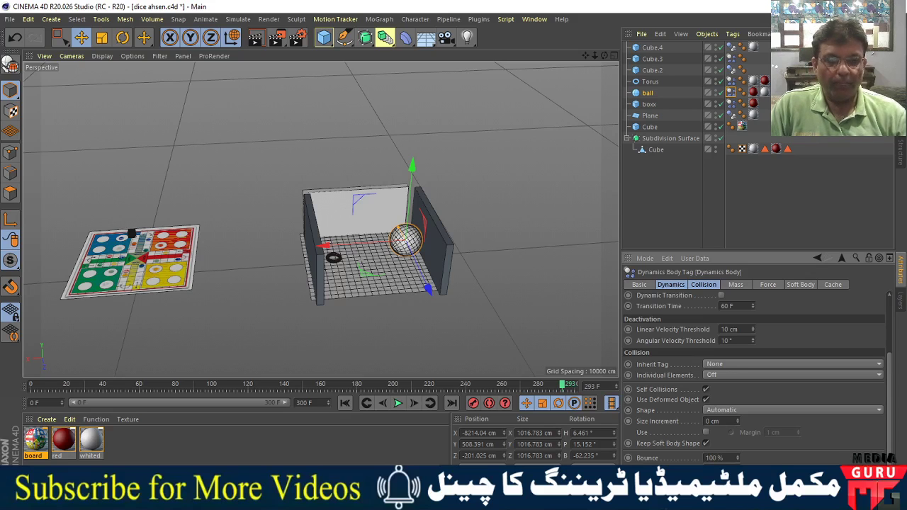
Replay the simulation from the start to frame 277, then rewind to frame 0
left_click(345, 404)
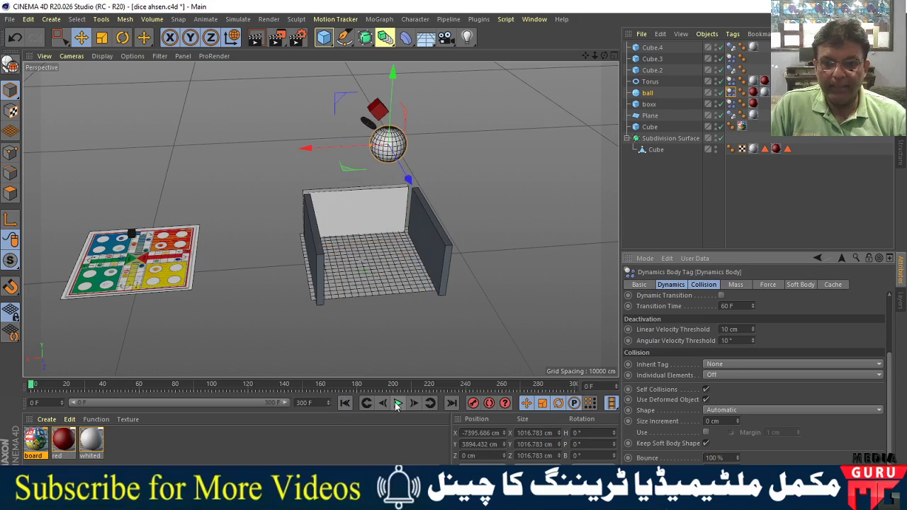
left_click(398, 404)
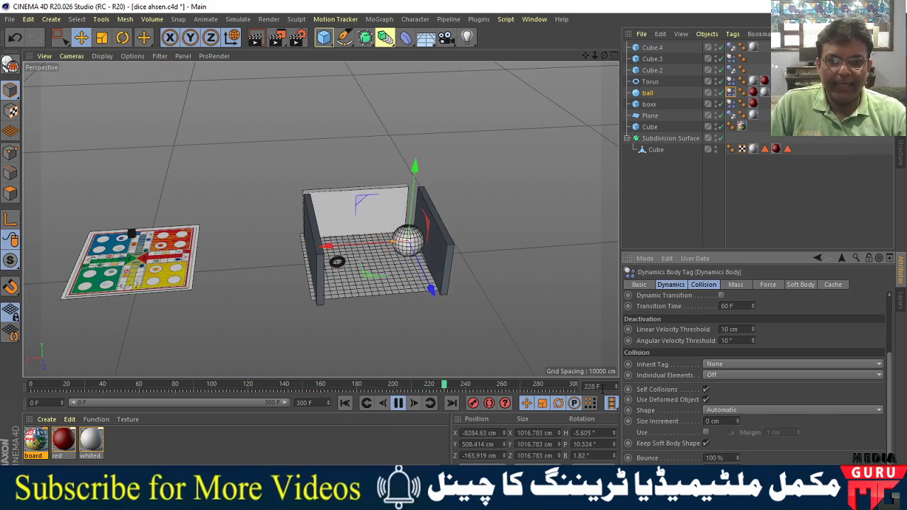
left_click(404, 401)
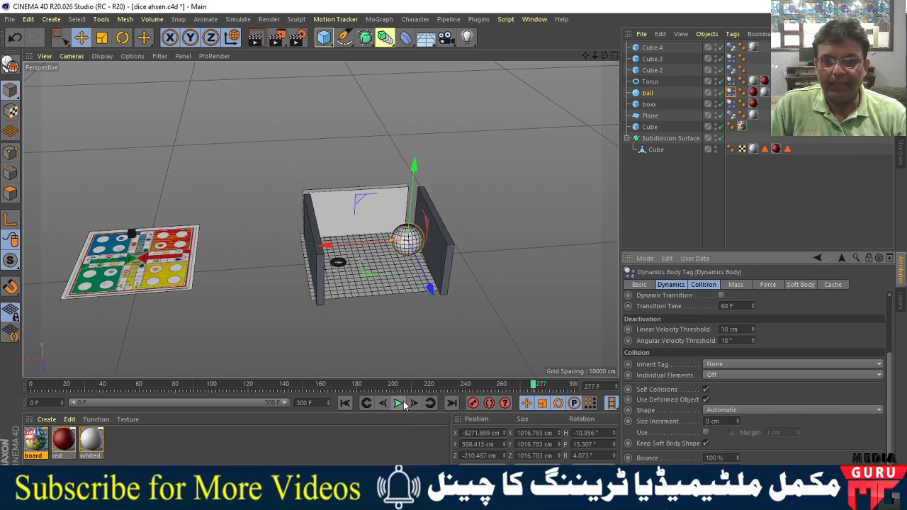
left_click(345, 402)
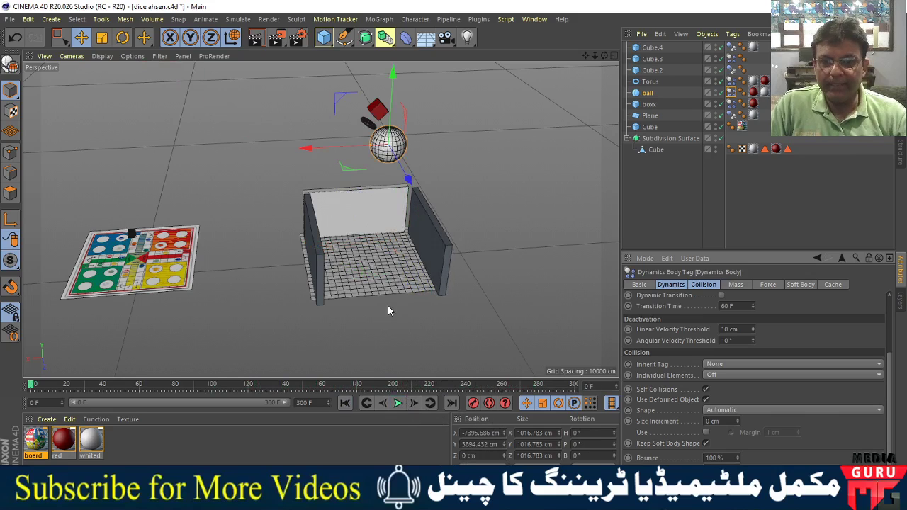
Shift the ball sideways over the box, replay the drop, and rewind to frame 0
left_click_drag(384, 318, 376, 374, "alt")
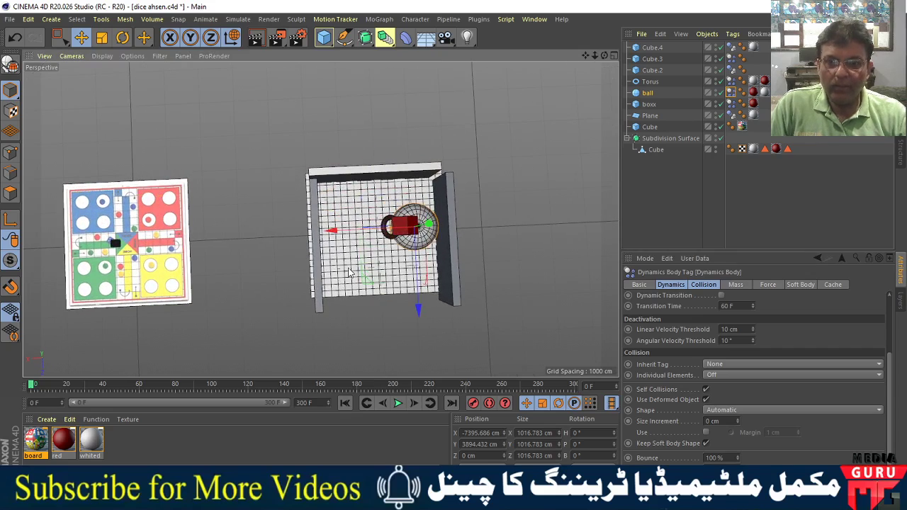
mouse_move(329, 238)
left_mouse_down()
mouse_move(501, 260)
mouse_move(480, 245)
mouse_move(526, 184)
mouse_move(503, 271)
left_mouse_up()
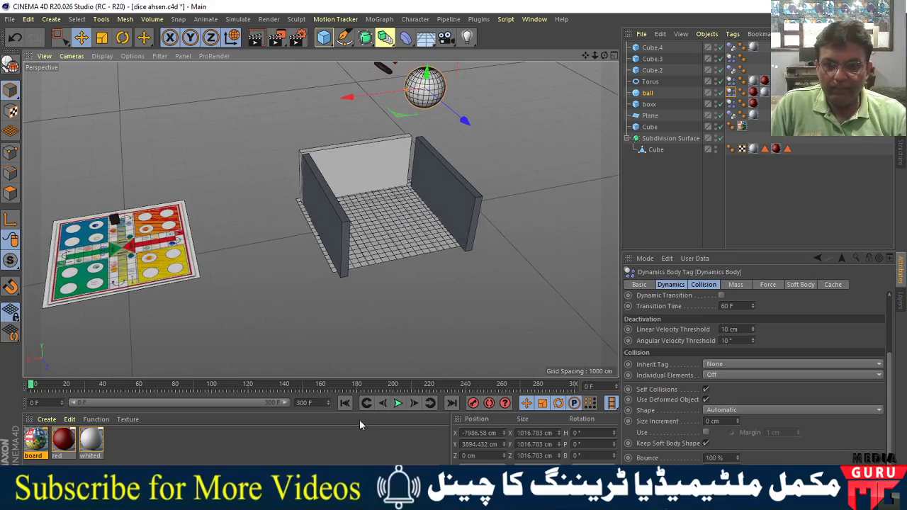
left_click(396, 403)
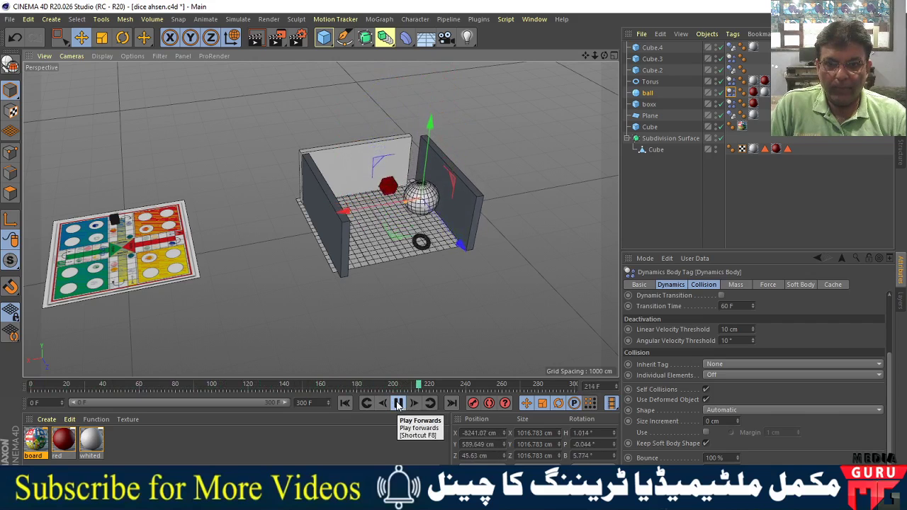
left_click(397, 403)
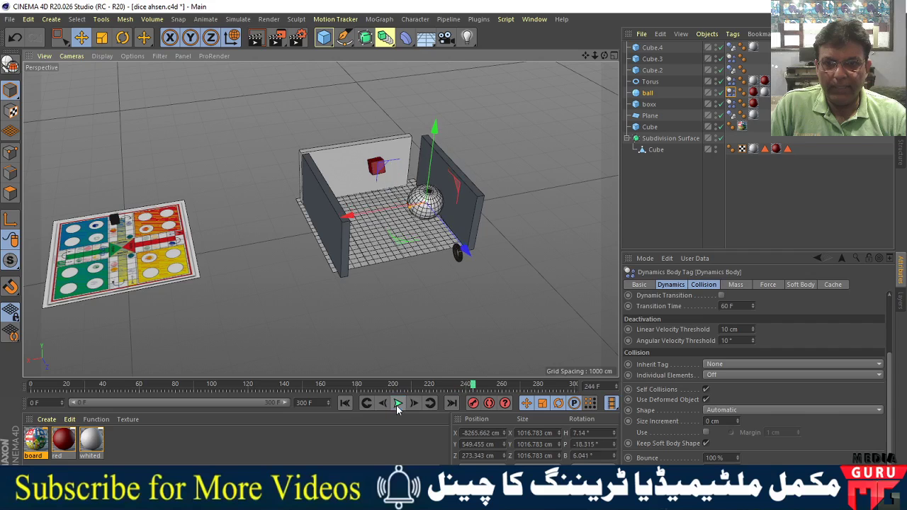
left_click(346, 403)
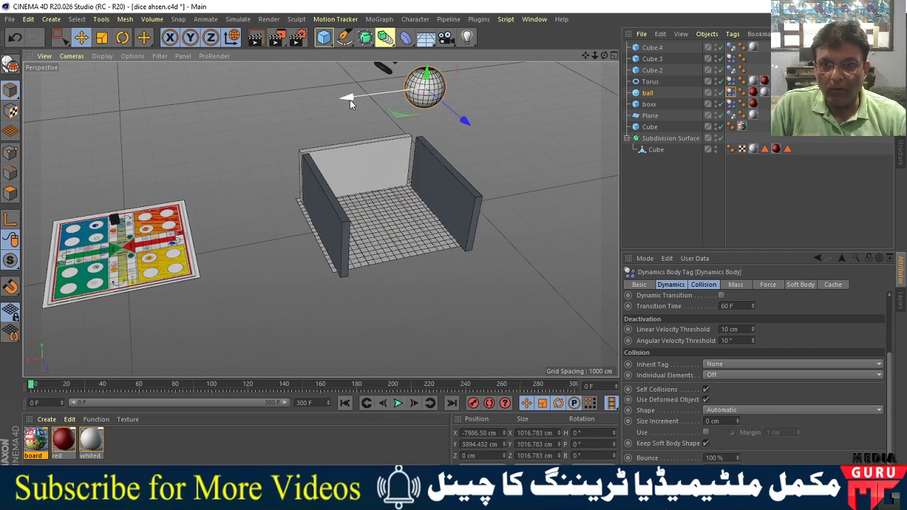
Shift the ball along X, test-play the drop, then rewind to frame 0
left_click_drag(350, 100, 447, 193)
left_click(396, 399)
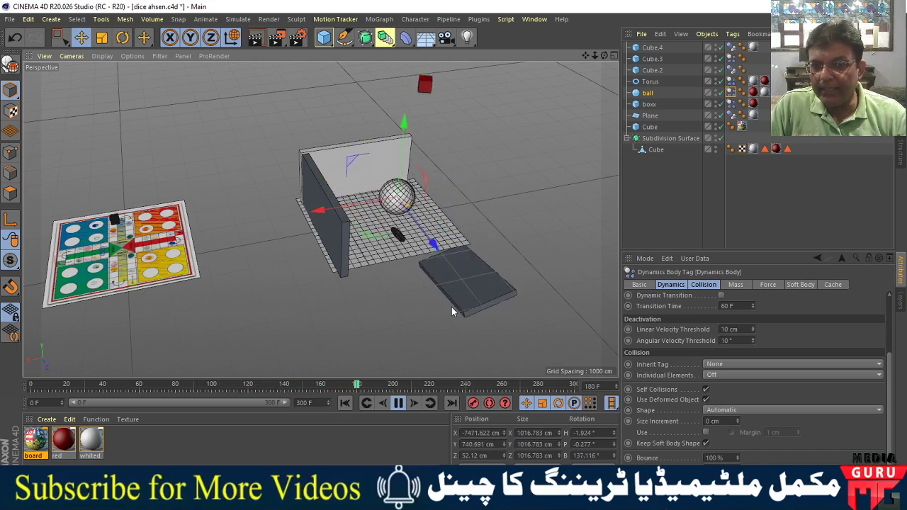
left_click(398, 403)
left_click(343, 403)
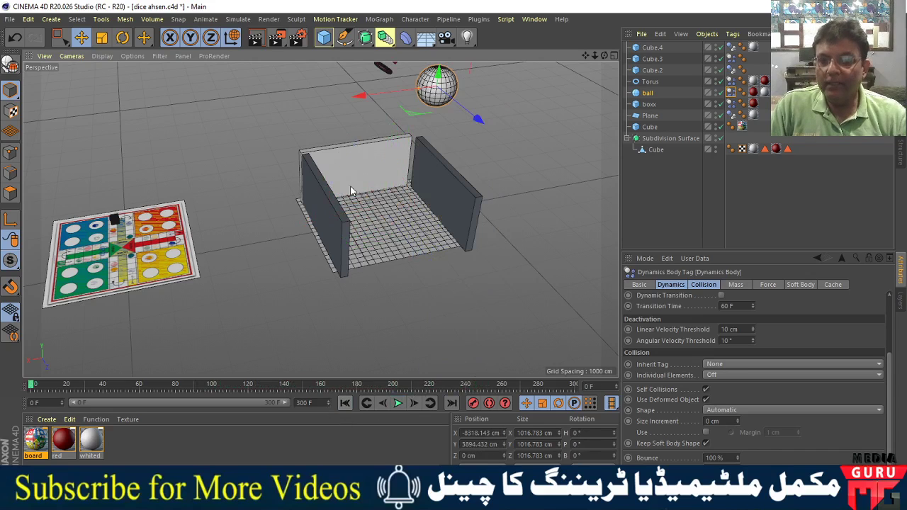
Move the ball left over the box, nudge it right, and replay the drop from frame 0
left_click_drag(367, 94, 261, 133)
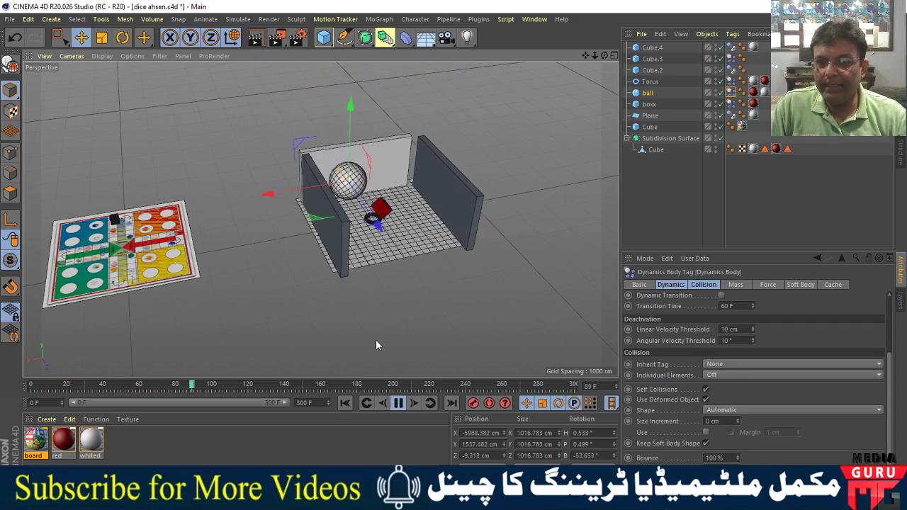
left_click(399, 403)
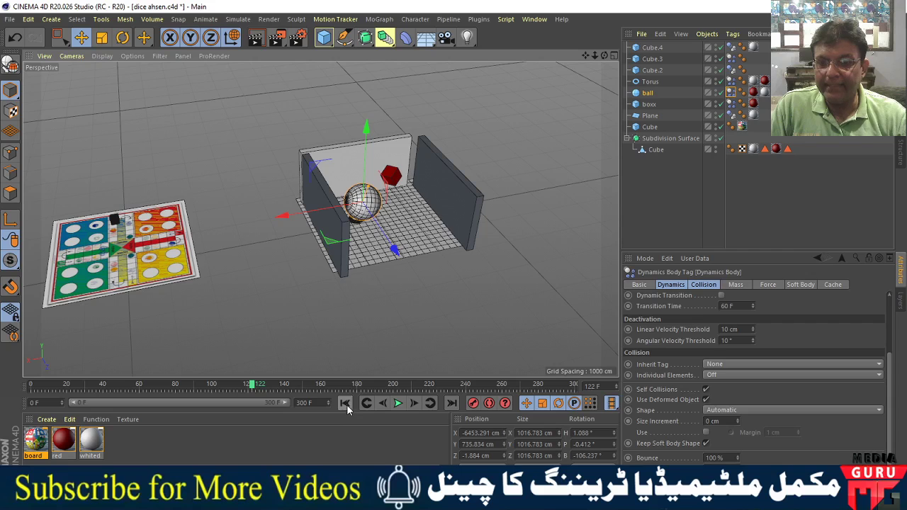
left_click(345, 403)
left_click_drag(261, 109, 271, 109)
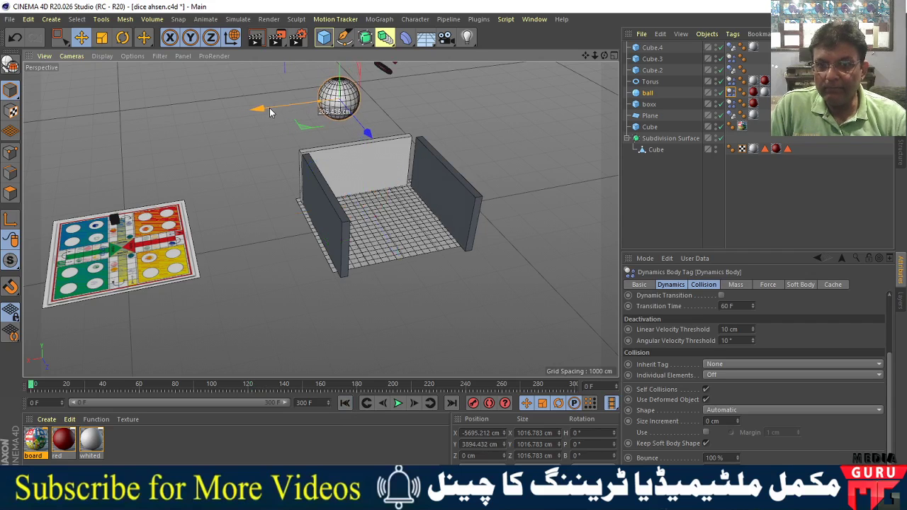
left_click(398, 403)
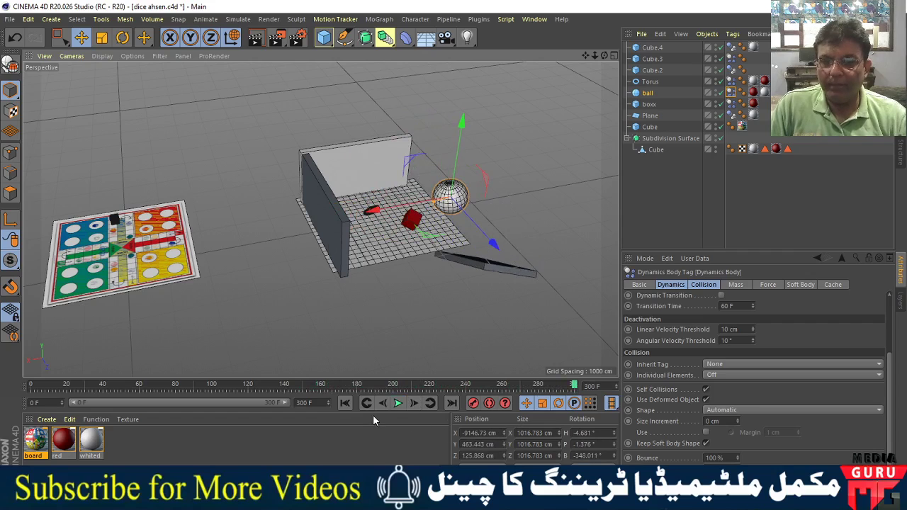
left_click(347, 405)
left_click_drag(347, 324, 457, 135, "alt")
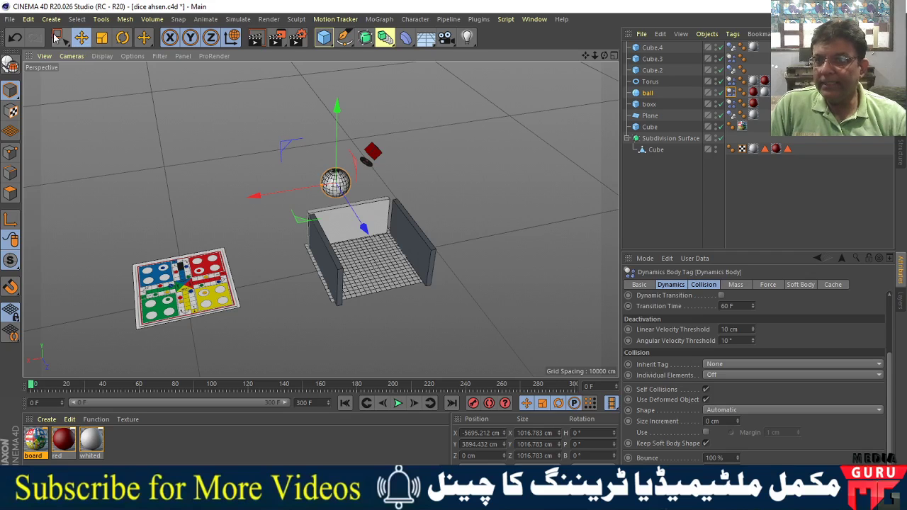
Marquee-select the practice box, walls, floor, ball and torus, and delete them
left_click_drag(341, 156, 322, 154)
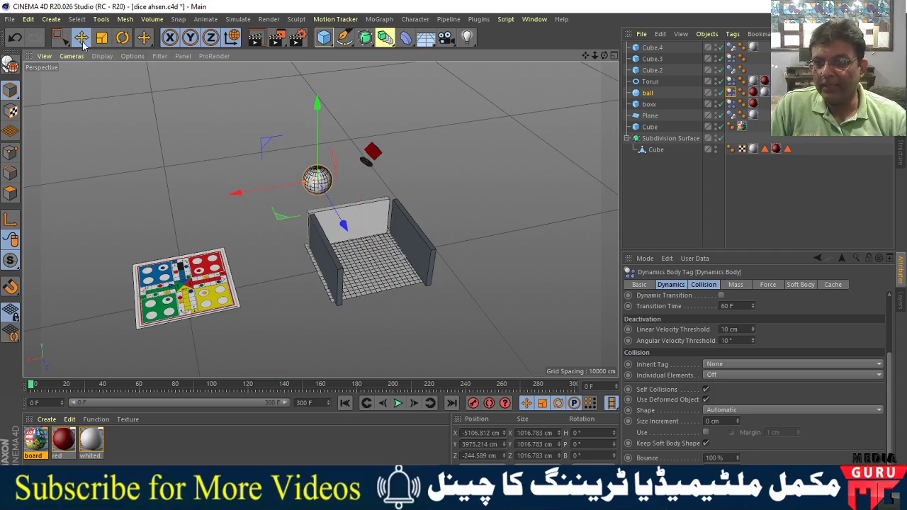
left_click(56, 41)
left_click_drag(277, 135, 458, 314)
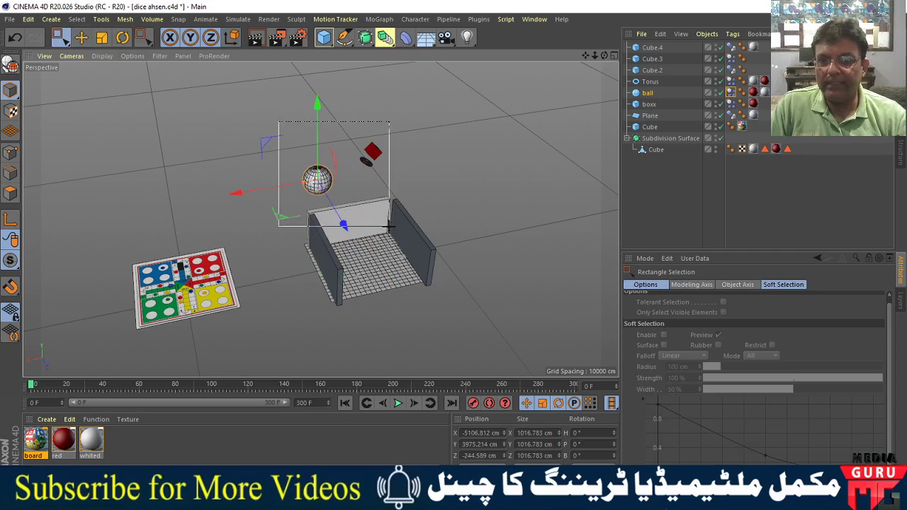
key("Delete")
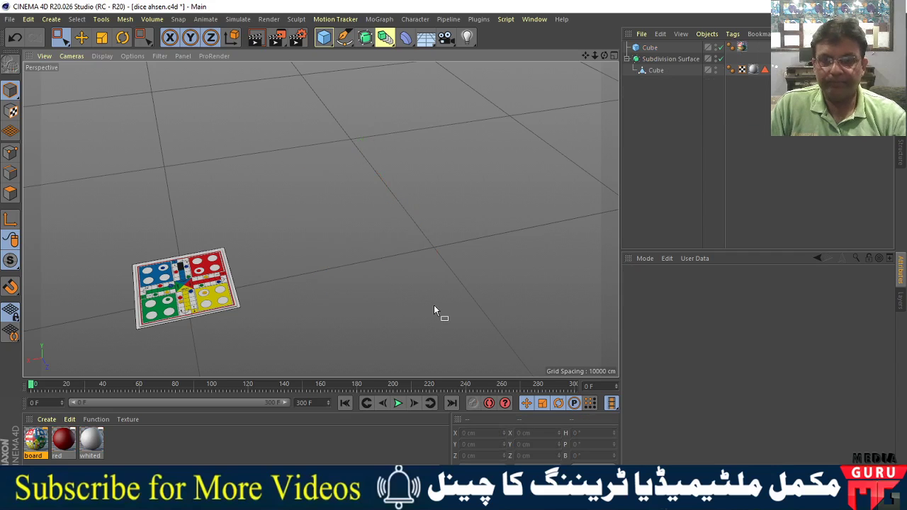
mouse_move(318, 281)
left_mouse_down("alt")
mouse_move(467, 208)
mouse_move(423, 269)
mouse_move(482, 288)
mouse_move(442, 209)
left_mouse_up("alt")
Orbit onto the board and set the viewport to Gouraud Shading to show the red die
mouse_move(442, 209)
right_mouse_down("alt")
mouse_move(517, 188)
mouse_move(489, 205)
right_mouse_up("alt")
mouse_move(490, 204)
left_mouse_down("alt")
mouse_move(466, 244)
mouse_move(459, 233)
left_mouse_up("alt")
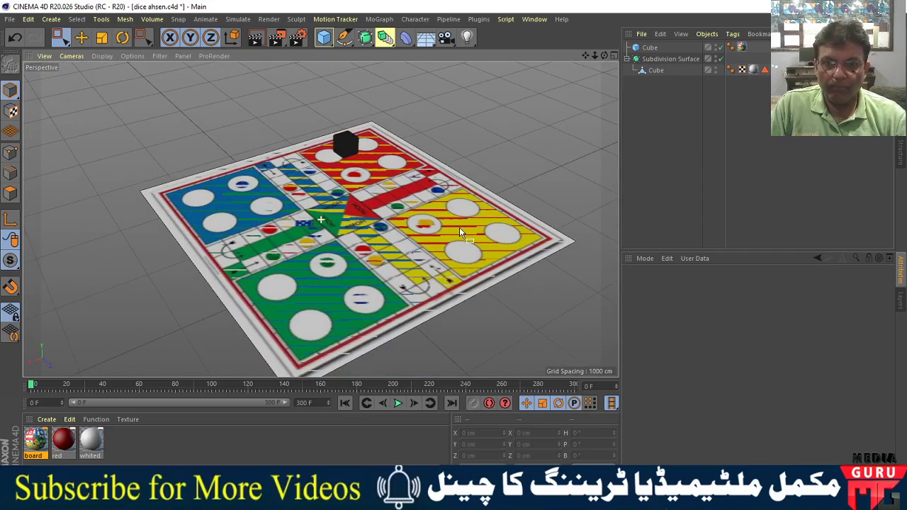
left_click(360, 146)
left_click(466, 112)
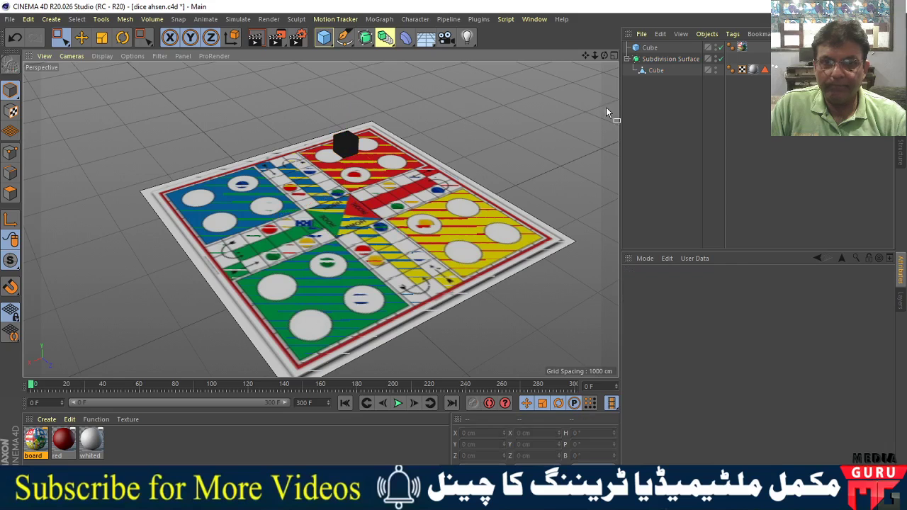
left_click(650, 48)
left_click(427, 122)
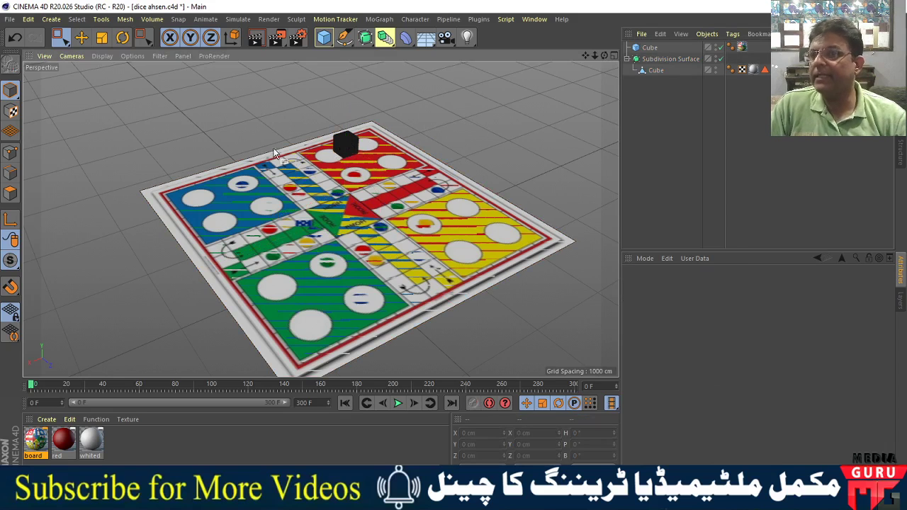
left_click(104, 56)
left_click(129, 75)
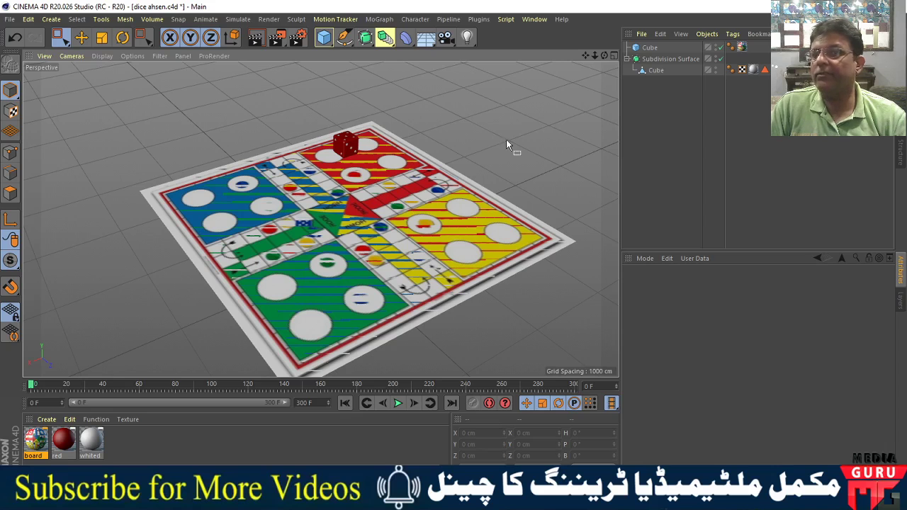
Select the board object and zoom to frame the whole ludo board
left_click(349, 143)
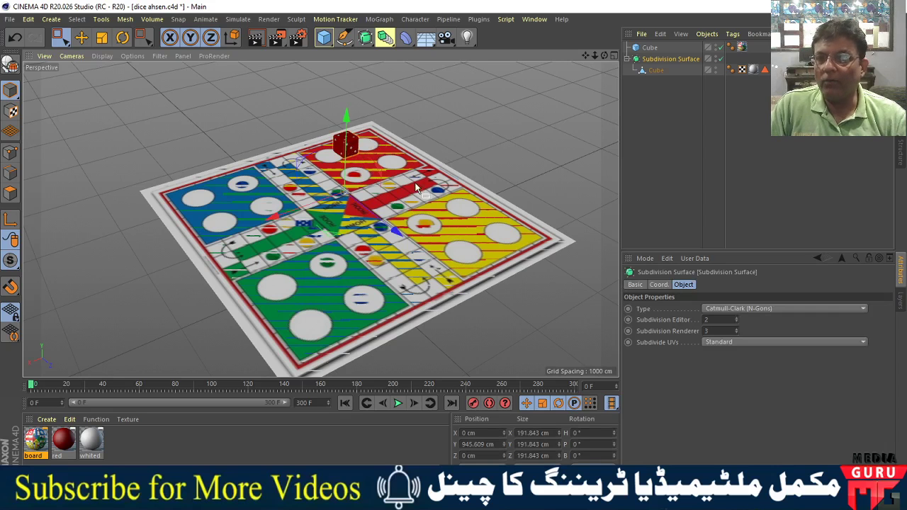
left_click(509, 120)
left_click(649, 48)
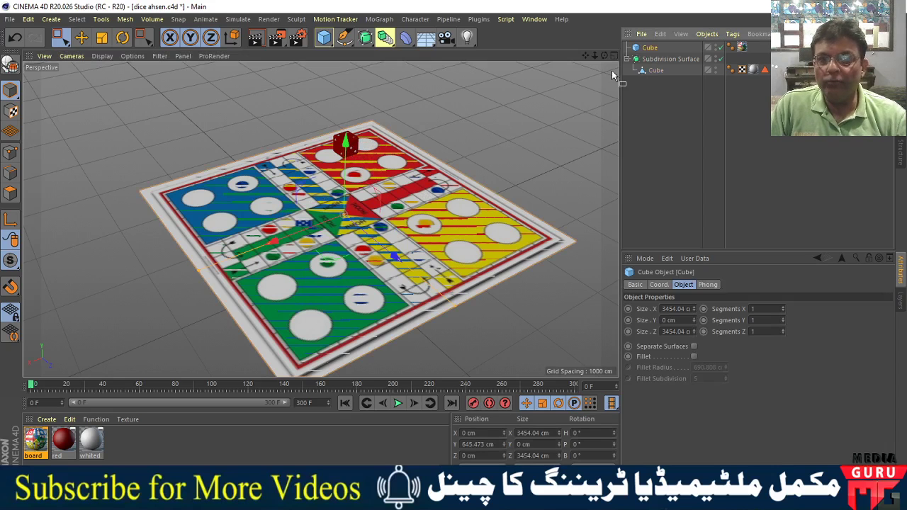
scroll(501, 145, "down", 5)
scroll(388, 250, "down", 2)
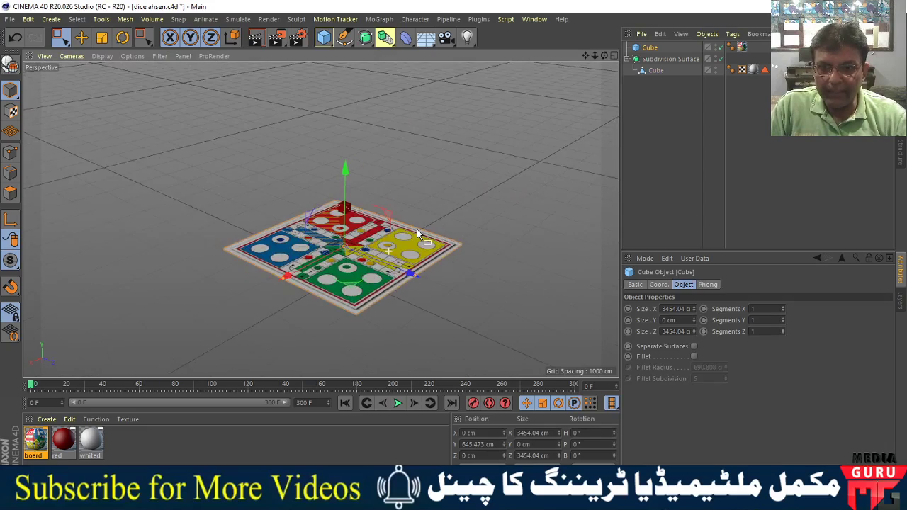
scroll(435, 204, "up", 3)
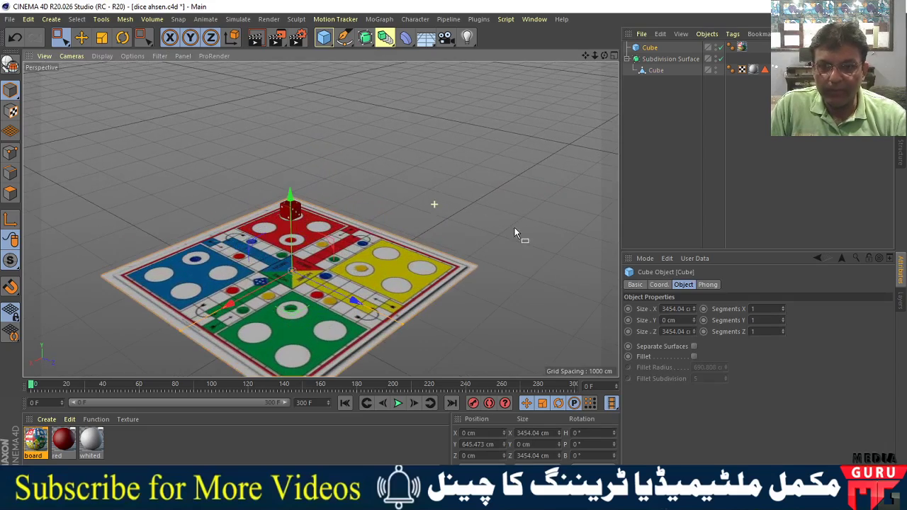
Raise the die to Y 1445.621 cm above the ludo board
left_click(653, 71)
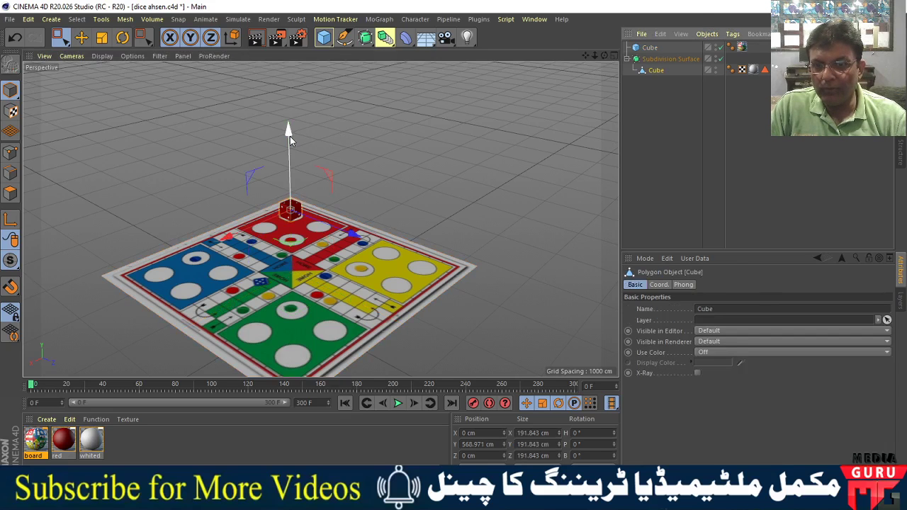
left_click_drag(290, 136, 296, 63)
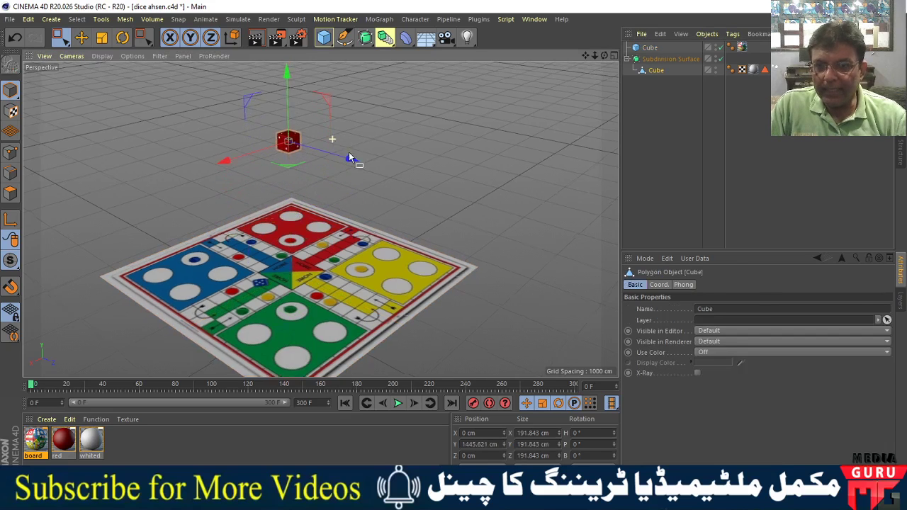
left_click_drag(350, 157, 377, 190, "alt")
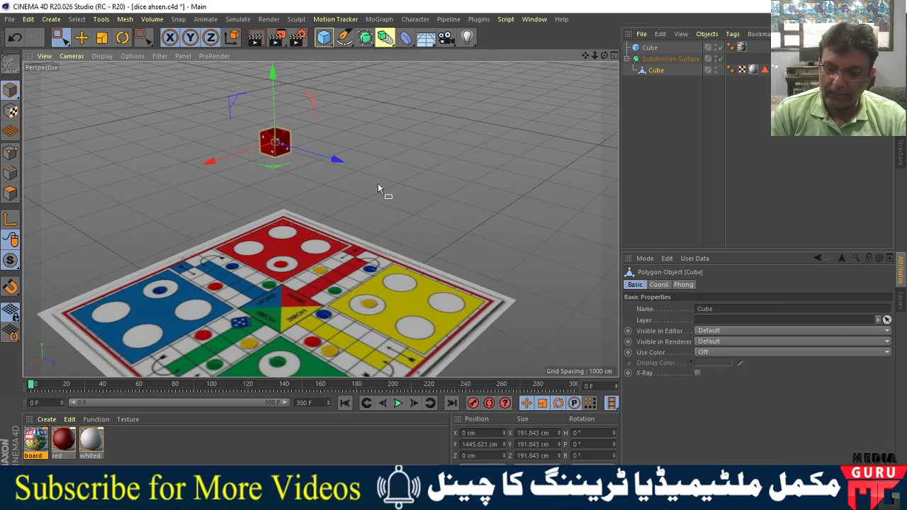
Tilt the die to 49.861° on its B axis
key("r")
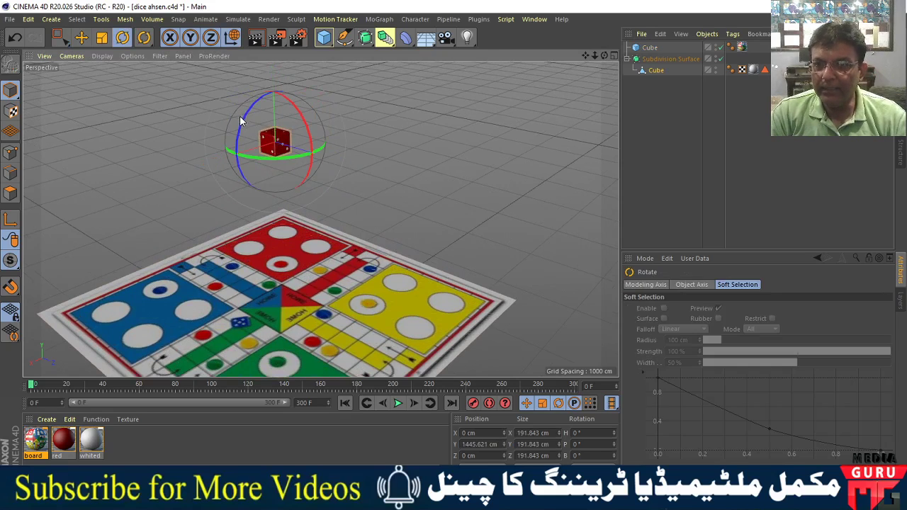
left_click_drag(243, 124, 236, 169)
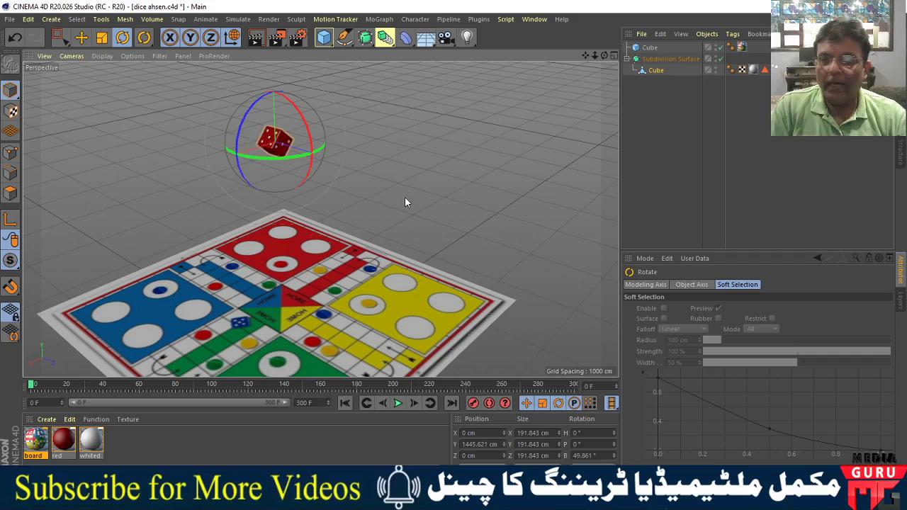
mouse_move(388, 220)
left_mouse_down("alt")
mouse_move(350, 210)
mouse_move(411, 180)
left_mouse_up("alt")
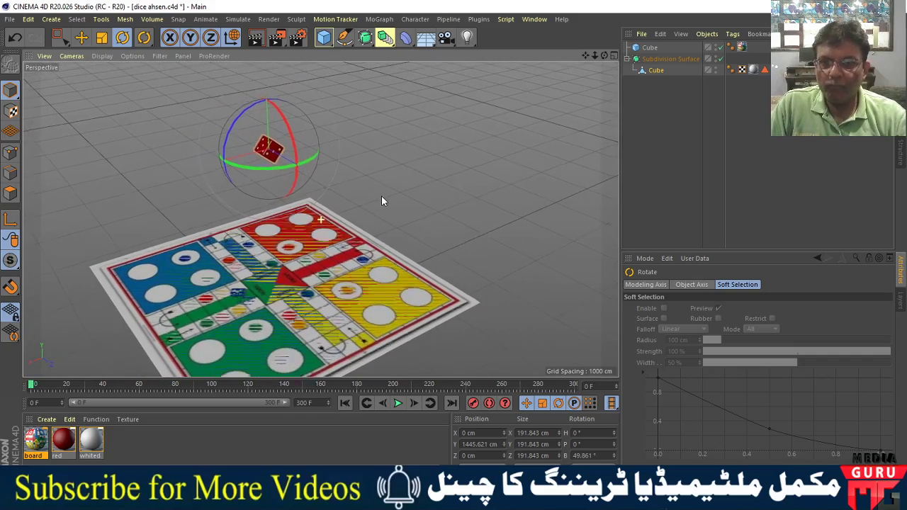
Duplicate the die Cube and rename the copy from Cube.1 to 'cube 2'
left_click(655, 71)
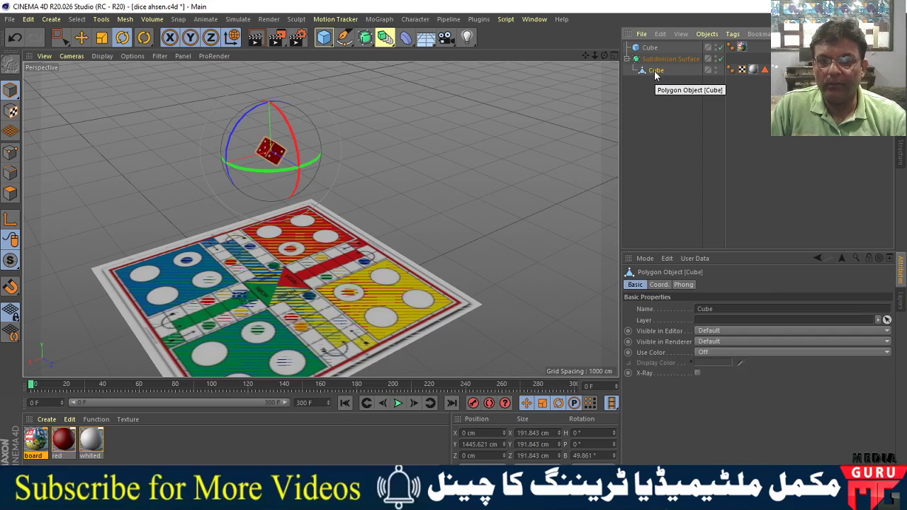
left_click_drag(653, 72, 651, 86, "ctrl")
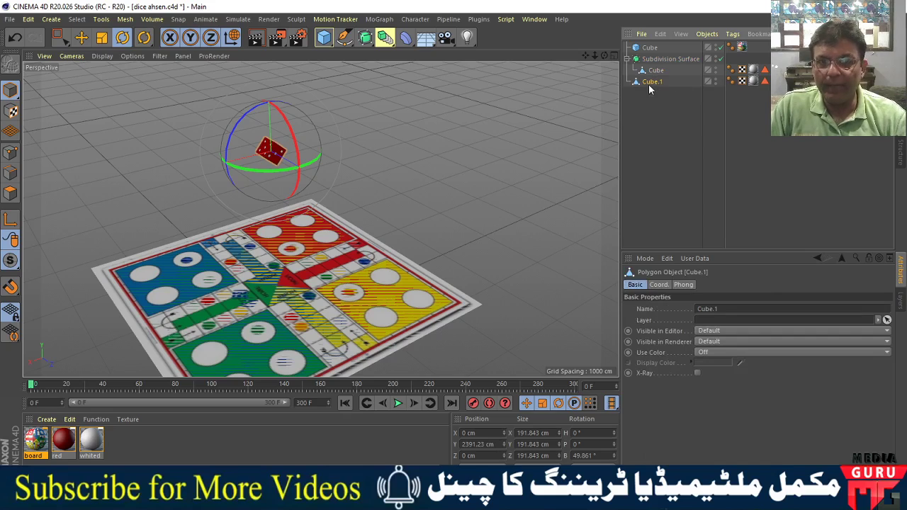
double_click(652, 82)
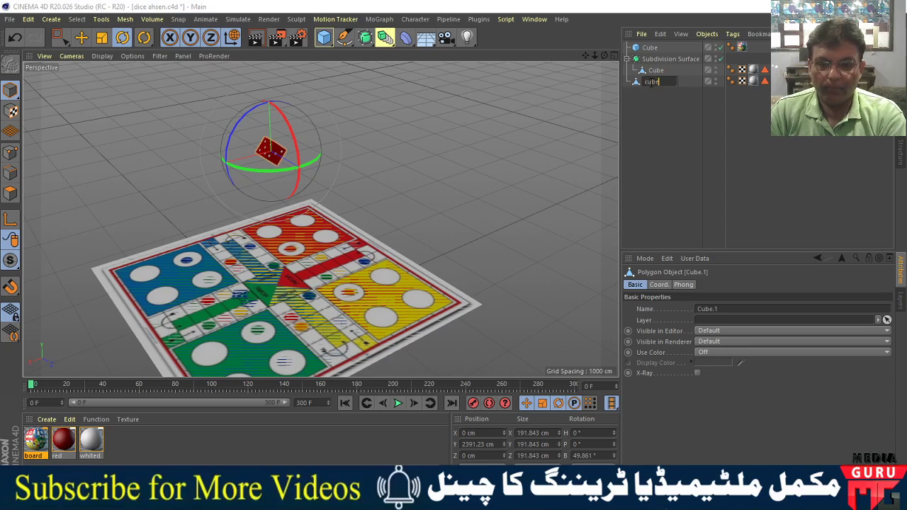
type(" 2")
key("Return")
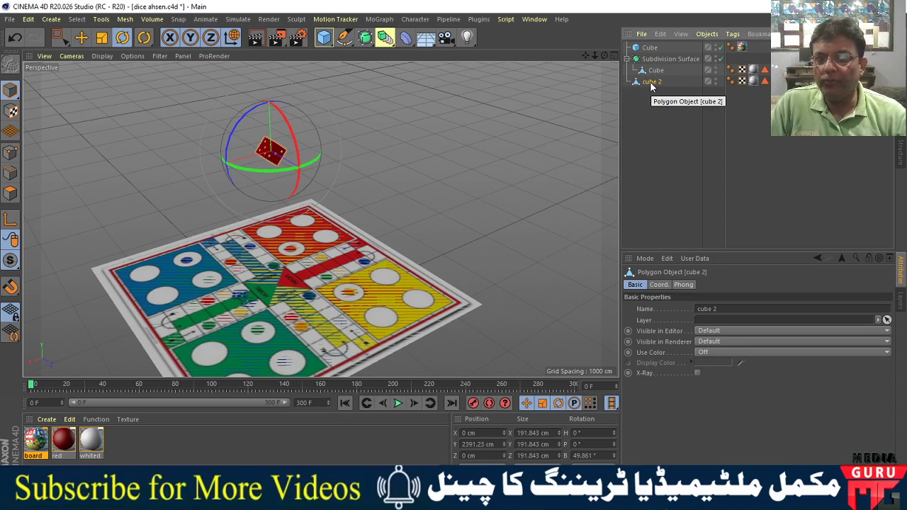
Move cube 2 to X -313.018 cm beside the first die, then zoom in to inspect both
key("e")
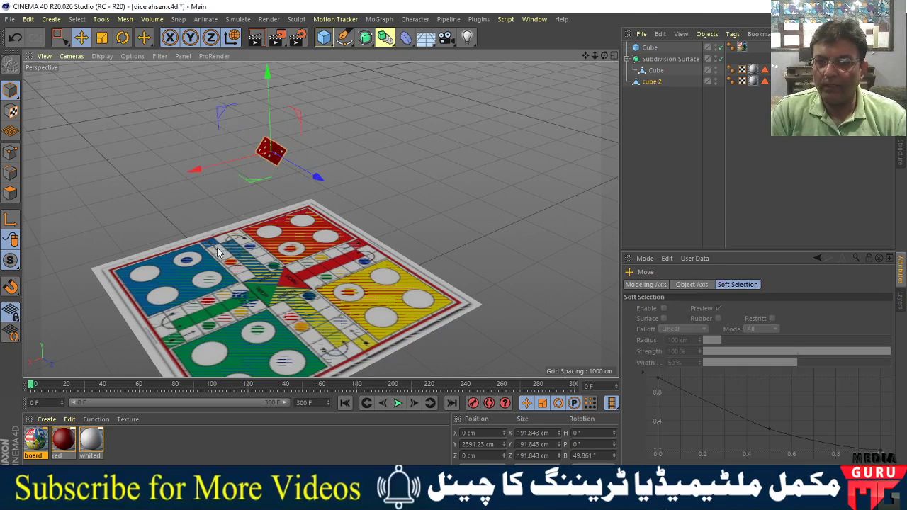
left_click_drag(204, 171, 232, 170)
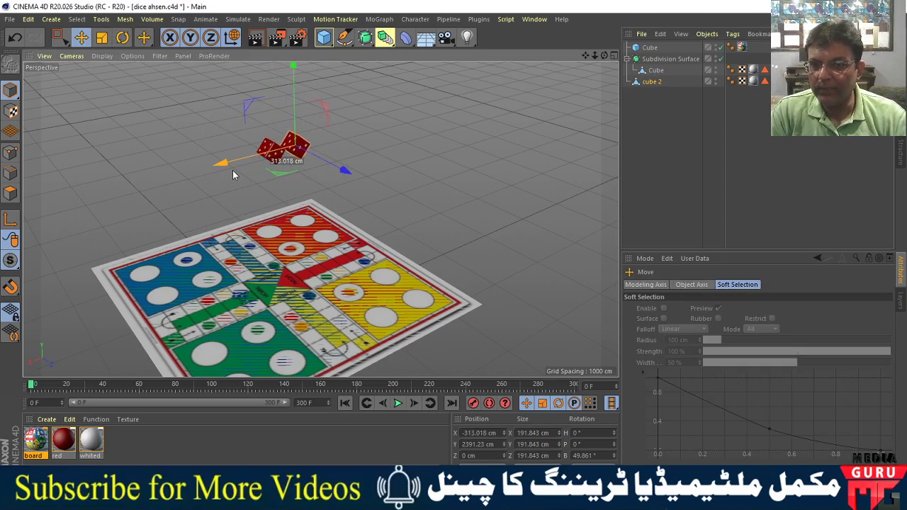
left_click(371, 153)
mouse_move(344, 177)
right_mouse_down("alt")
mouse_move(443, 257)
mouse_move(525, 293)
right_mouse_up("alt")
right_click_drag(269, 196, 316, 225, "alt")
mouse_move(315, 223)
left_mouse_down("alt")
mouse_move(304, 203)
mouse_move(249, 182)
left_mouse_up("alt")
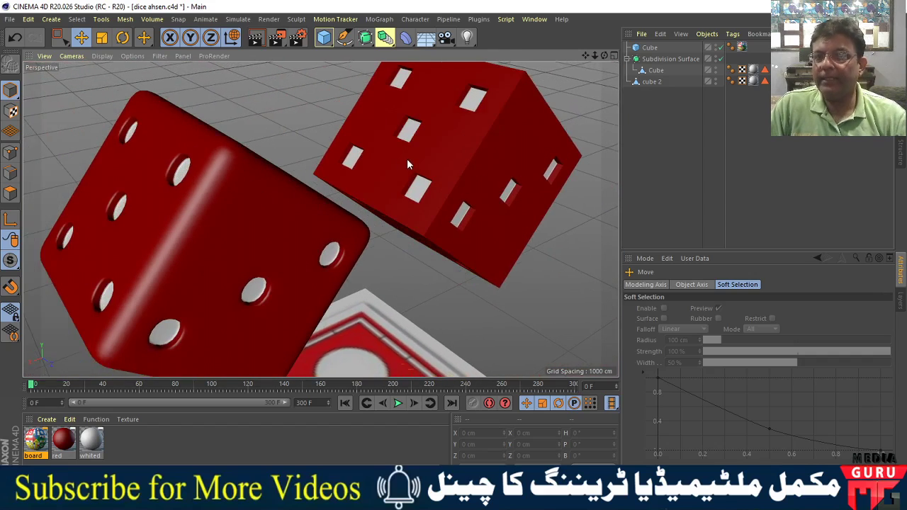
key("alt+Tab")
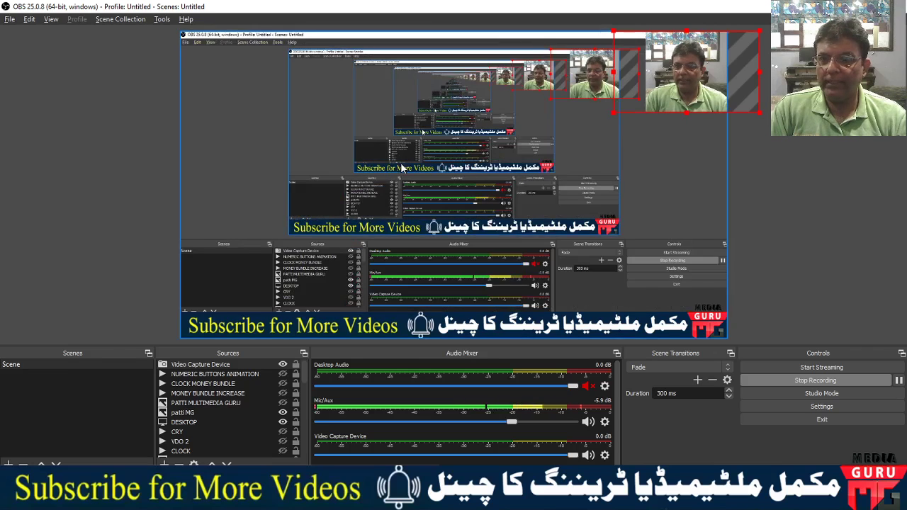
key("alt+Tab")
right_click_drag(449, 253, 401, 251, "alt")
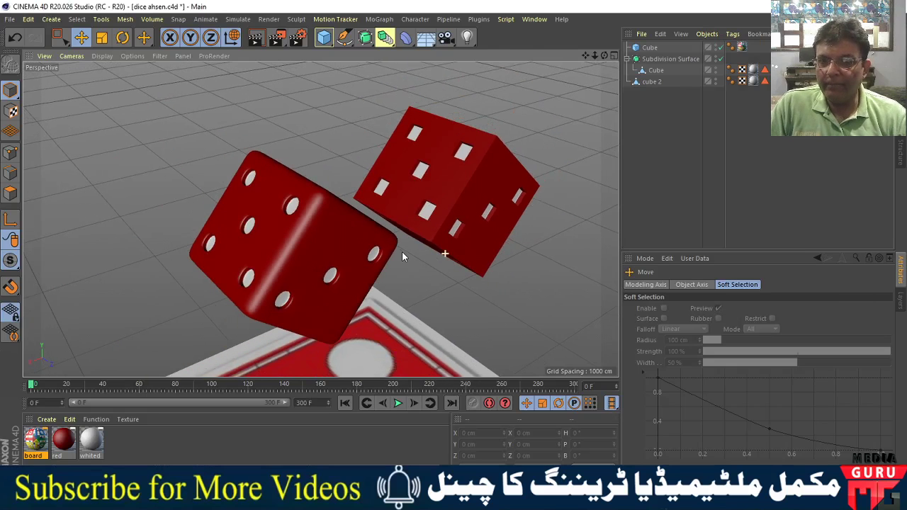
Add Subdivision Surface.1 and drag cube 2 under it in the Object Manager
left_click(653, 83)
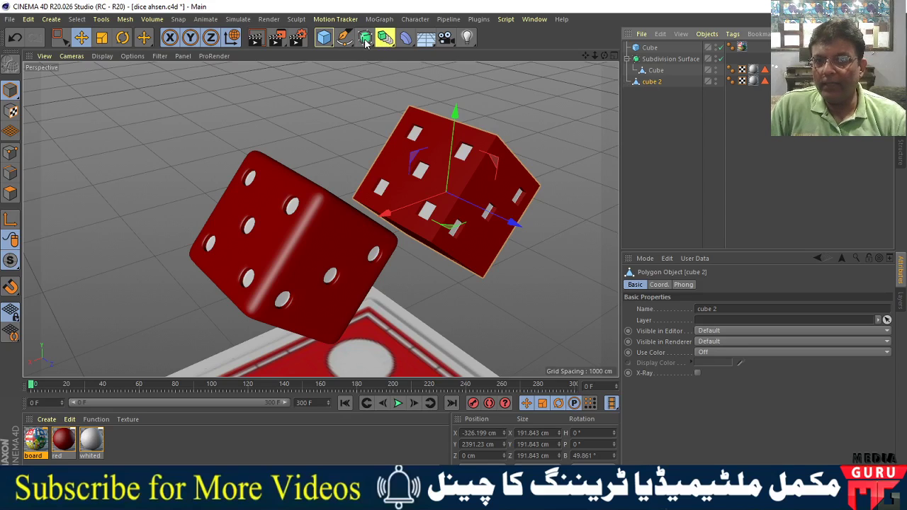
left_click_drag(365, 42, 410, 55)
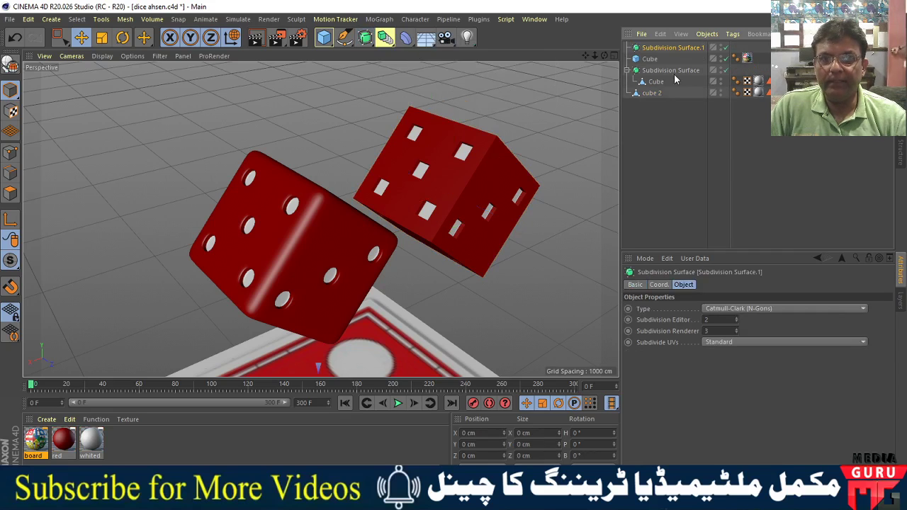
left_click_drag(654, 93, 656, 48)
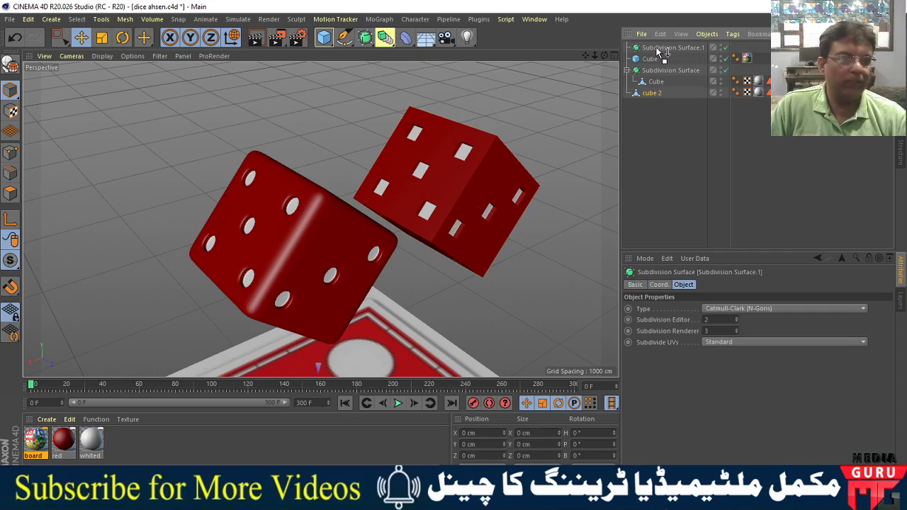
left_click_drag(657, 49, 658, 51)
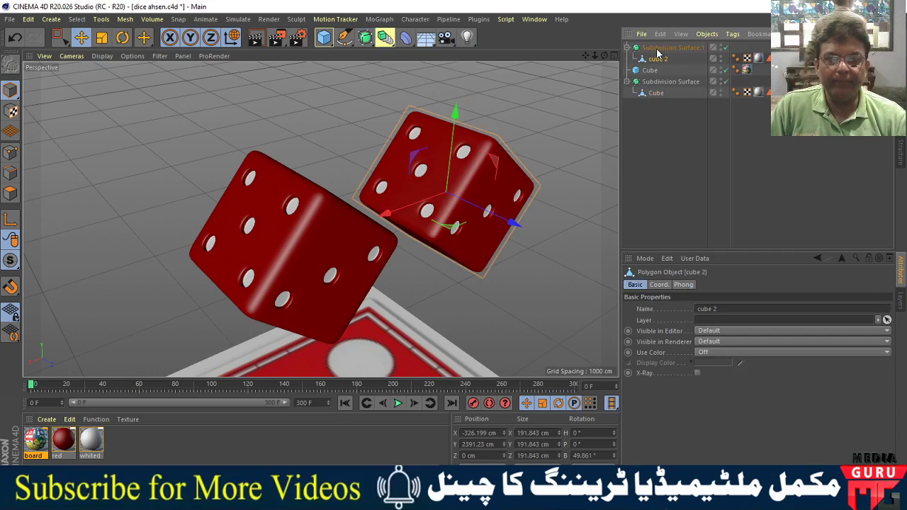
Rotate cube 2 to H -64.763°, P 46.12°, B 82.839°, then view it from the front
scroll(437, 159, "down", 2)
scroll(364, 190, "down", 2)
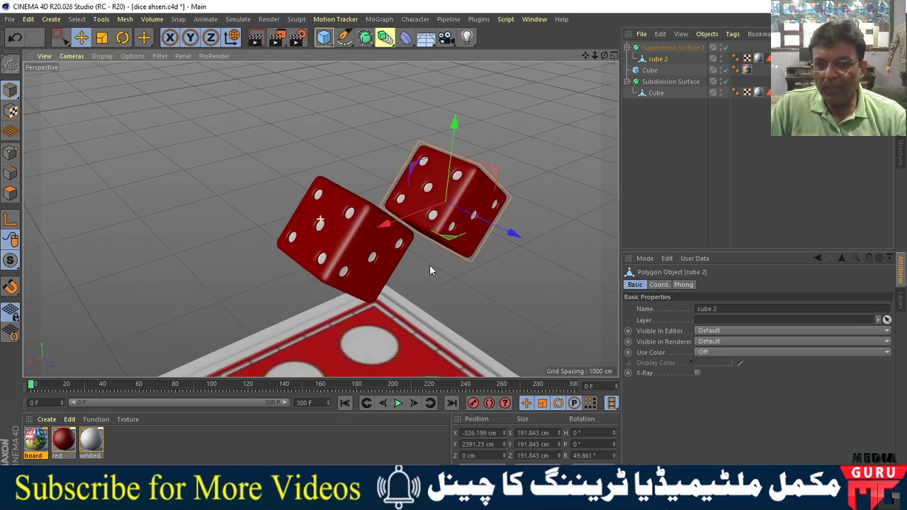
scroll(430, 264, "up", 1)
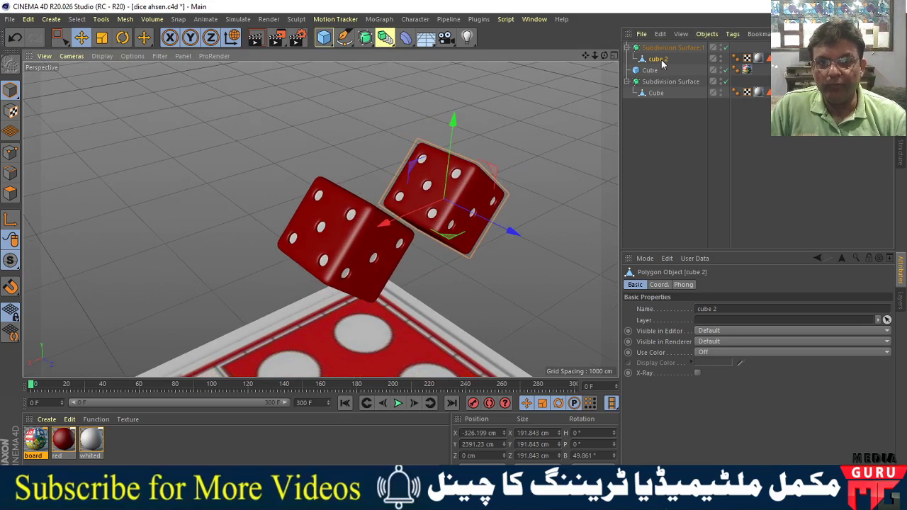
key("r")
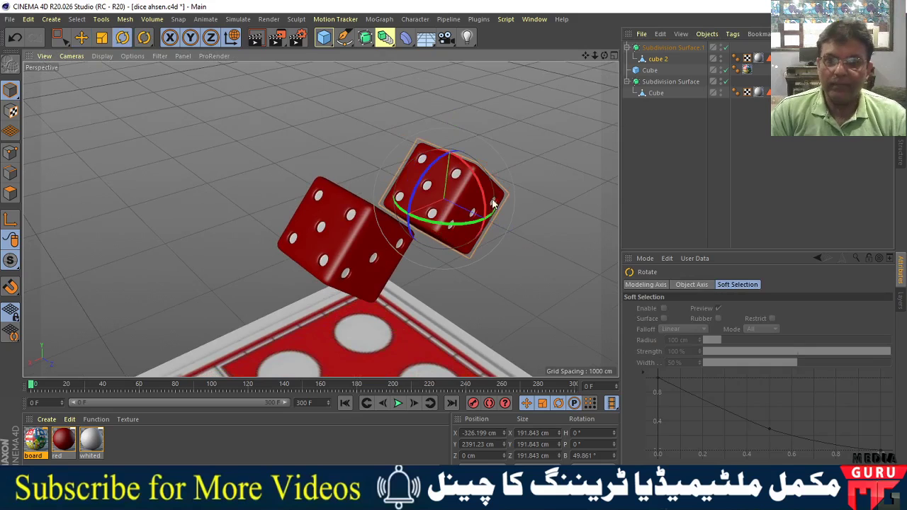
mouse_move(446, 185)
left_mouse_down()
mouse_move(415, 164)
mouse_move(385, 170)
left_mouse_up()
left_click(575, 263)
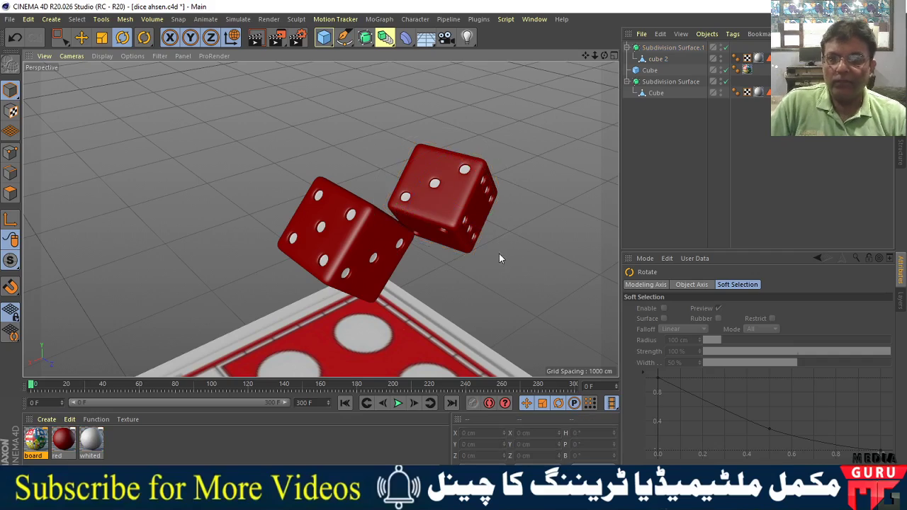
scroll(484, 245, "down", 2)
scroll(420, 196, "down", 3)
scroll(361, 246, "down", 3)
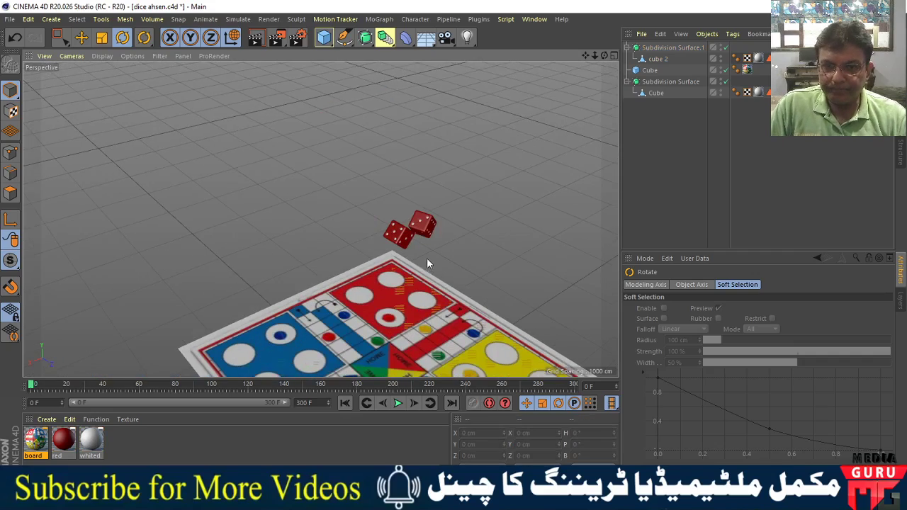
mouse_move(426, 263)
left_mouse_down("alt")
mouse_move(432, 273)
mouse_move(406, 261)
mouse_move(397, 268)
left_mouse_up("alt")
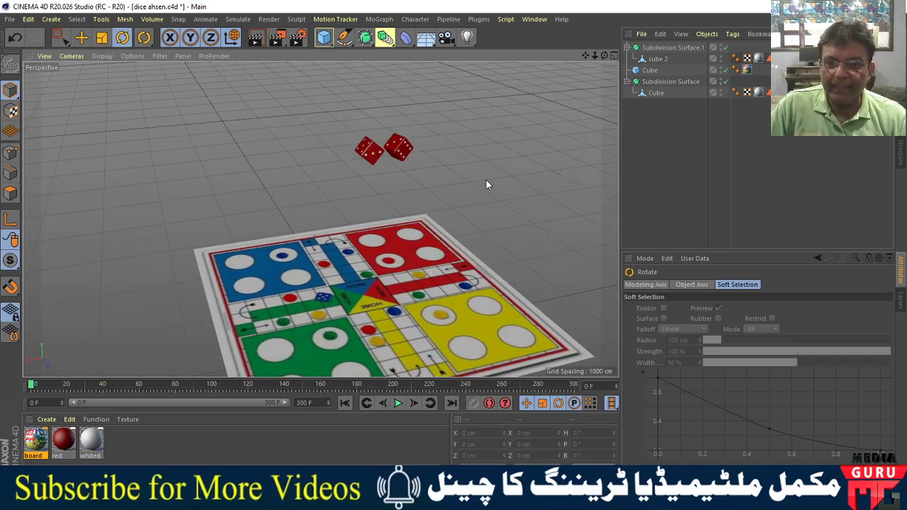
Select both dice, Cube and cube 2, together in the Object Manager
left_click(655, 92)
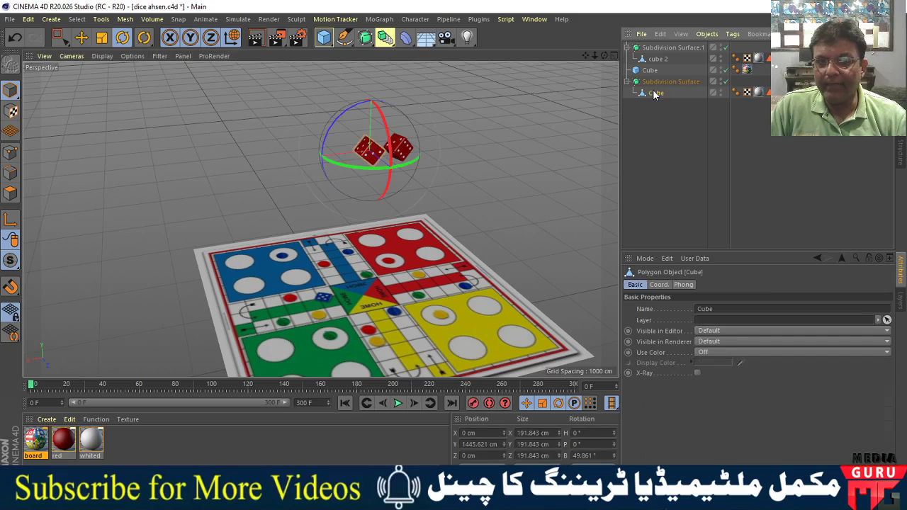
left_click(656, 59)
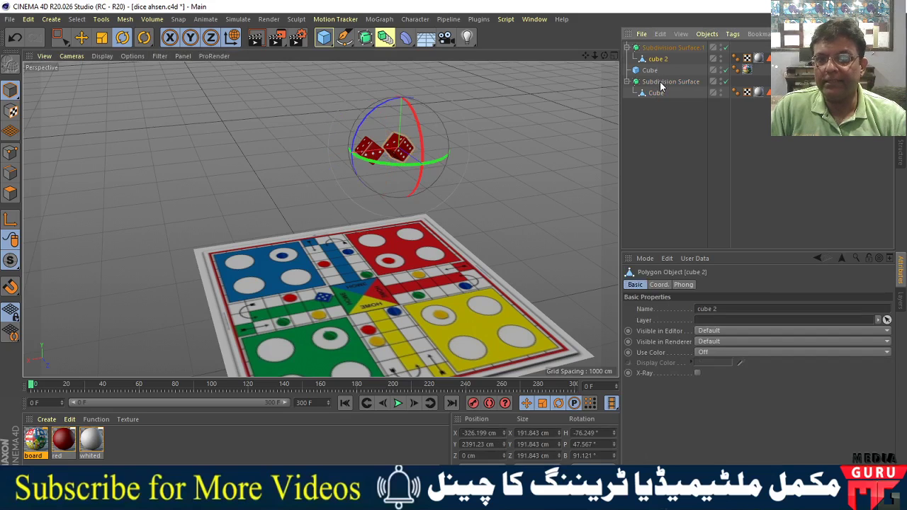
left_click(660, 83)
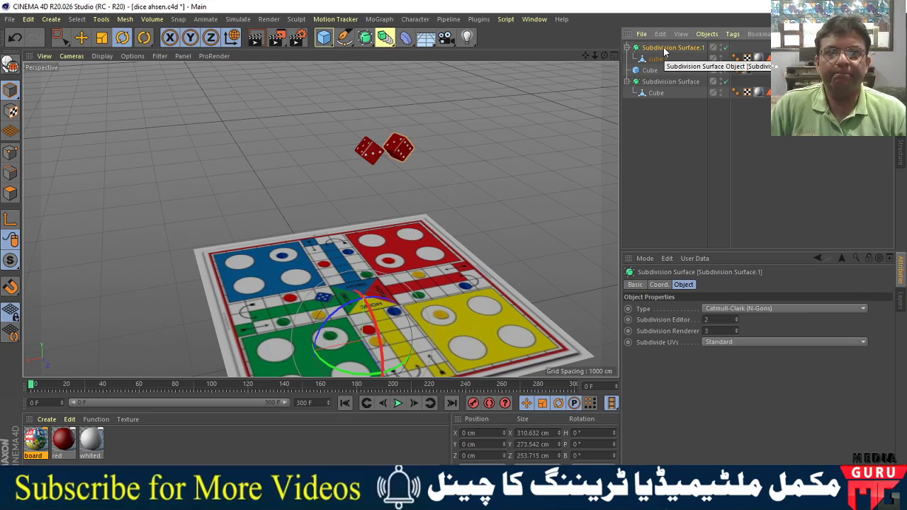
left_click(657, 151)
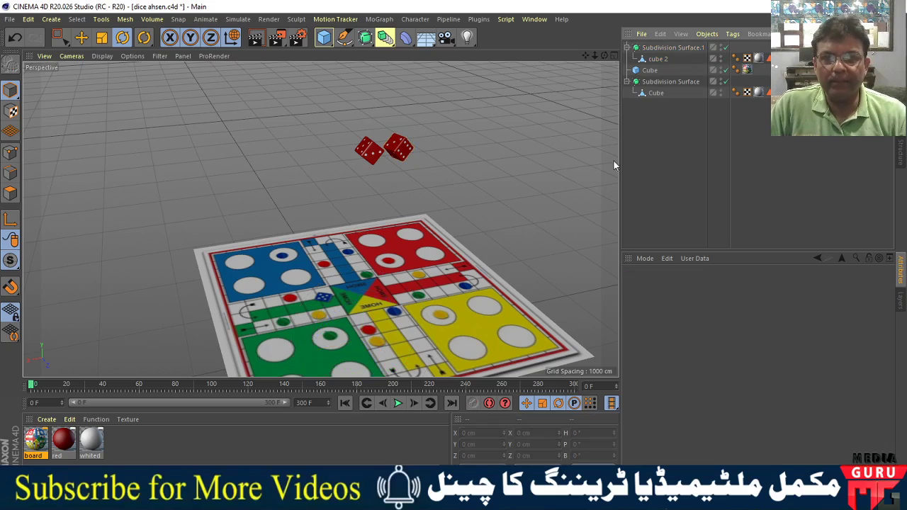
left_click(656, 94)
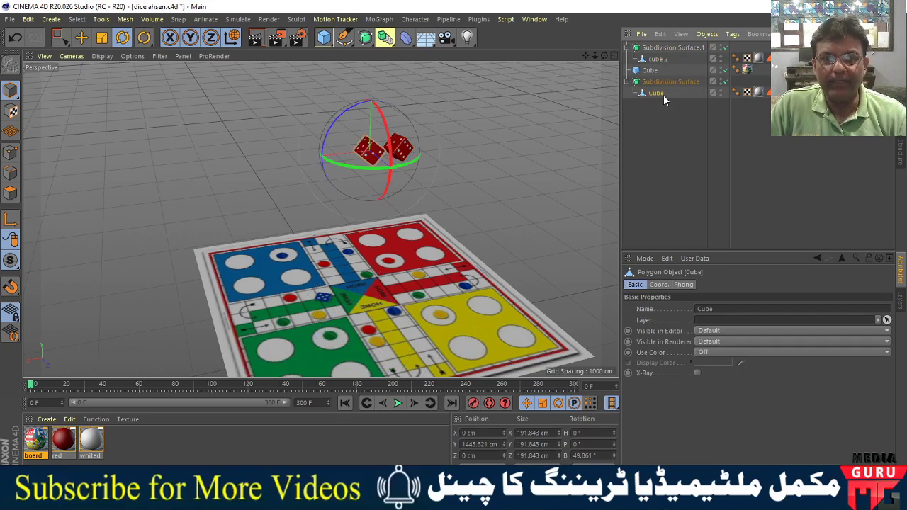
left_click(665, 60, "shift")
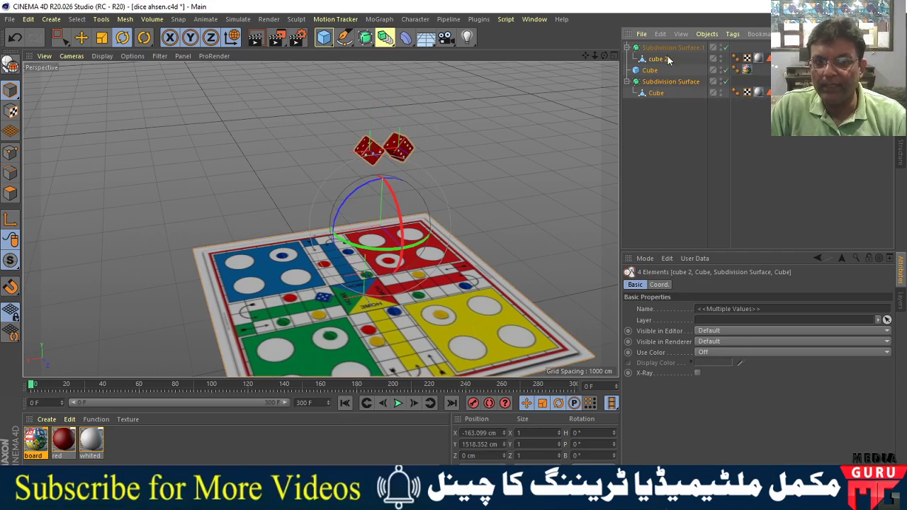
left_click(660, 140)
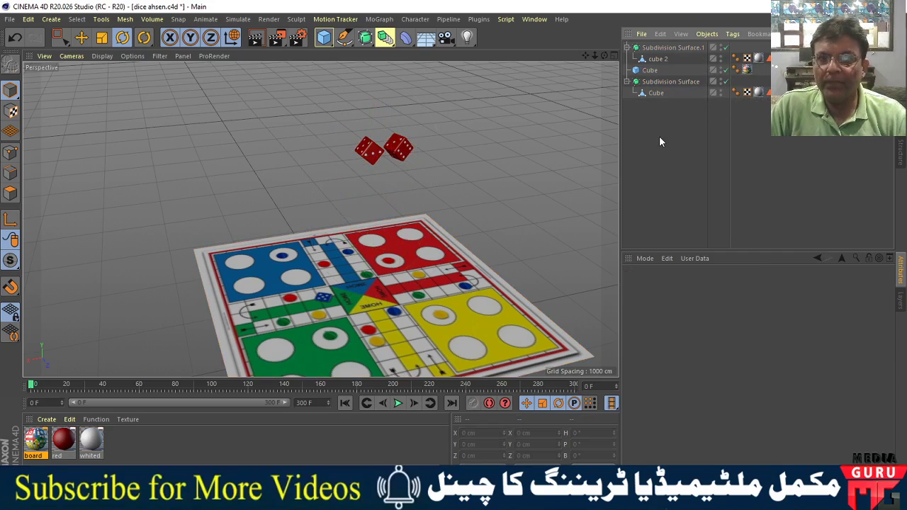
left_click(655, 94)
left_click(656, 61, "ctrl")
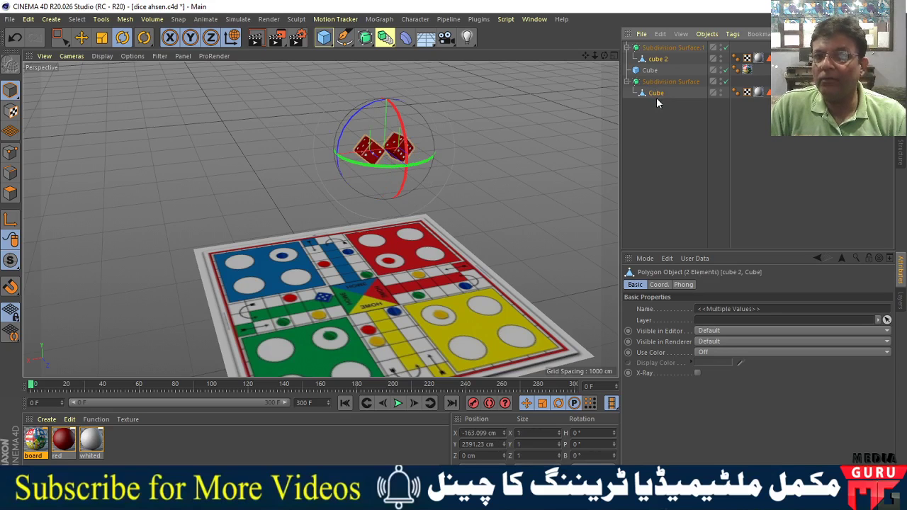
Move both dice together along the Z axis to 149.133 cm
left_click_drag(484, 260, 498, 258, "alt")
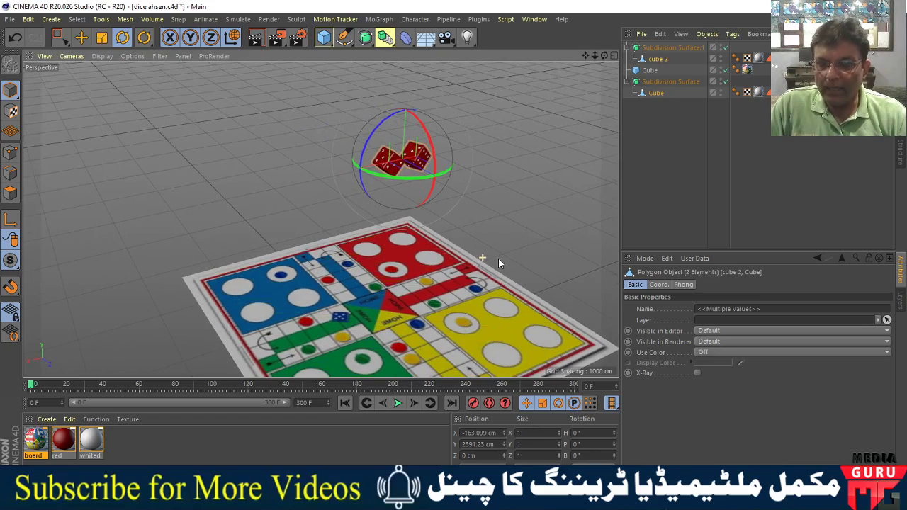
key("e")
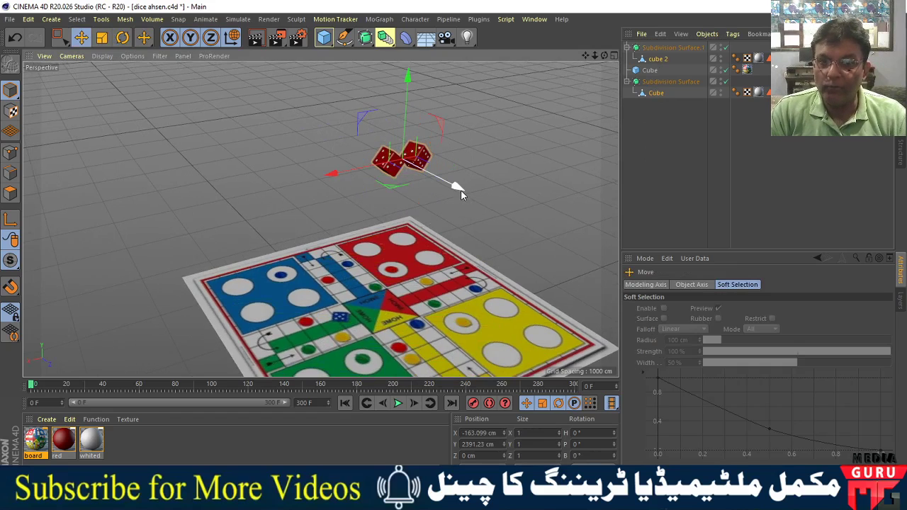
mouse_move(461, 189)
left_mouse_down()
mouse_move(471, 204)
mouse_move(453, 264)
mouse_move(418, 242)
mouse_move(432, 249)
left_mouse_up()
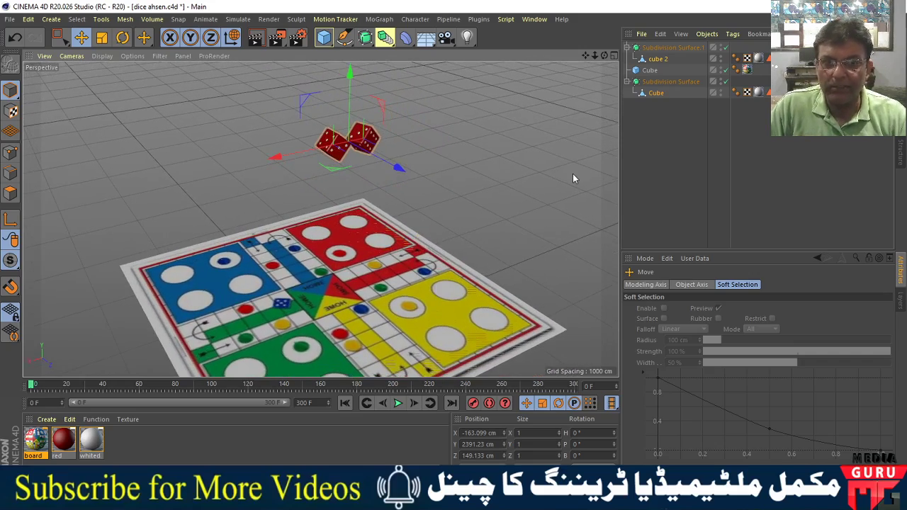
left_click(732, 34)
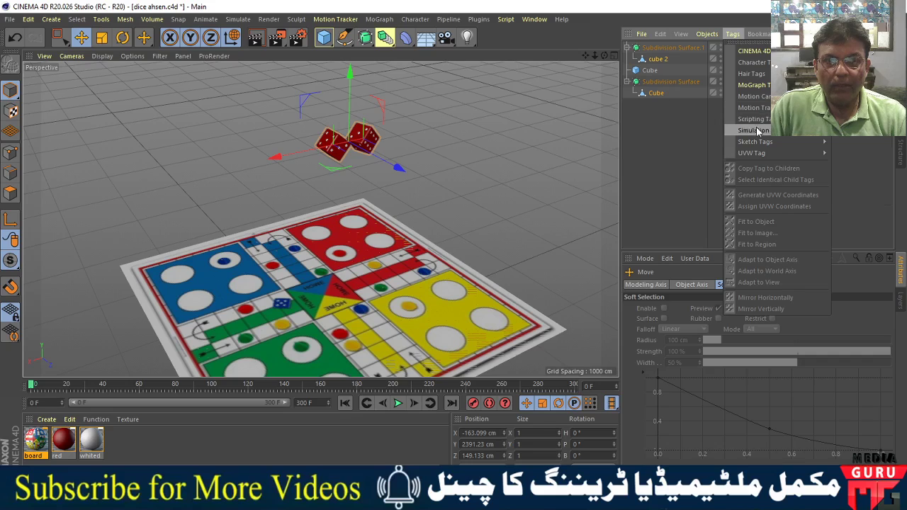
mouse_move(753, 130)
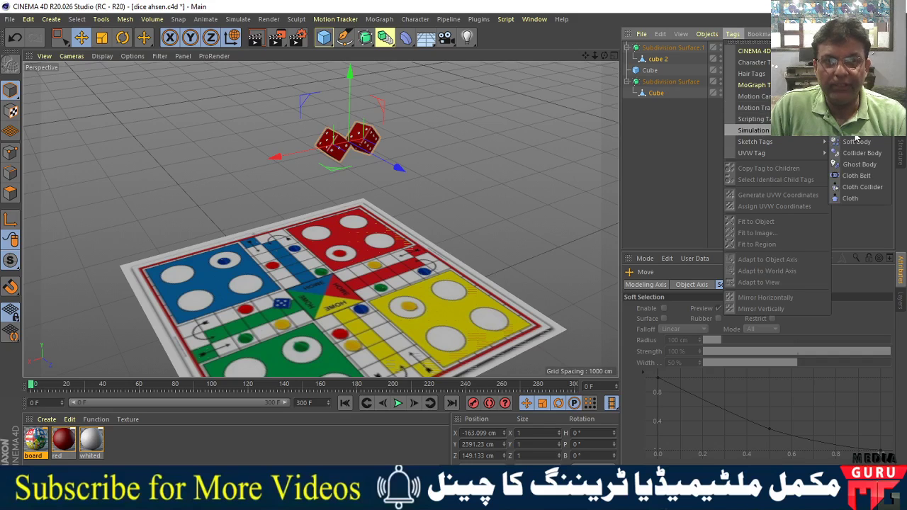
Add a Rigid Body tag to both dice, then select the board Cube
left_click(855, 141)
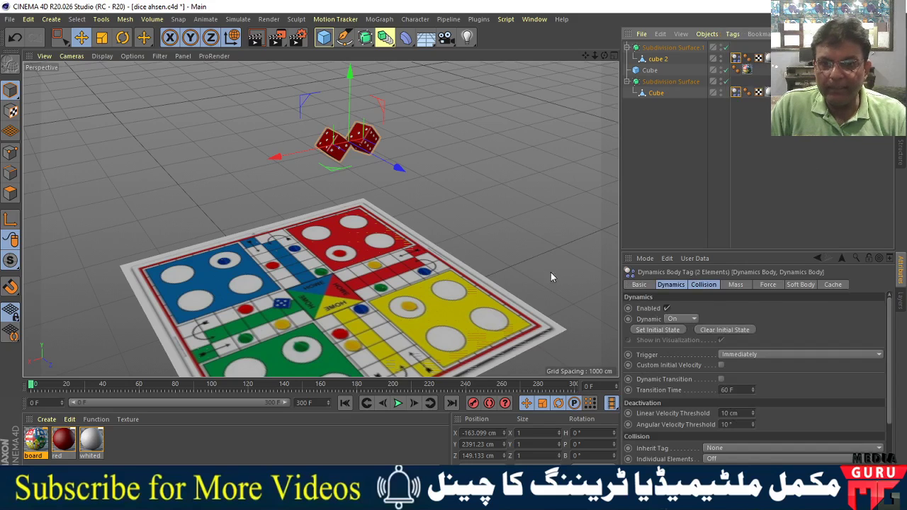
left_click(431, 299)
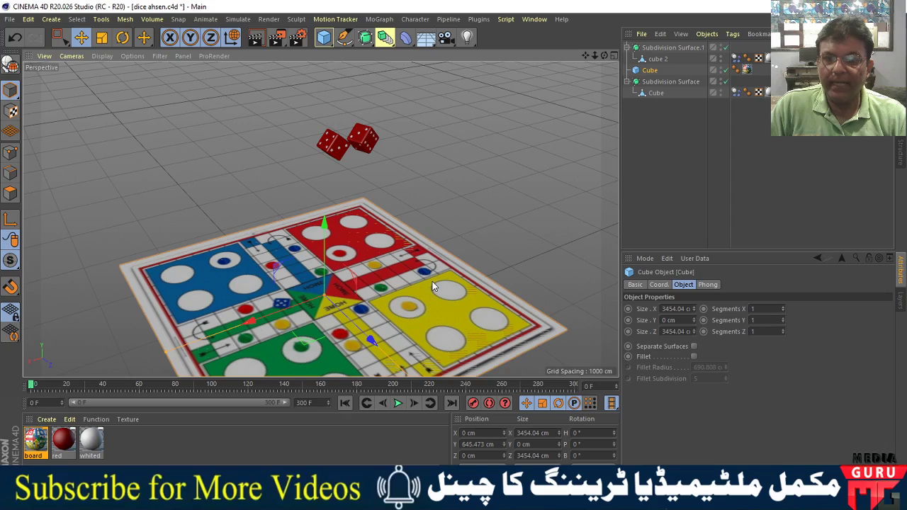
Set the viewport to plain Gouraud Shading without lines and orbit until both red dice show
mouse_move(434, 286)
left_mouse_down("alt")
mouse_move(444, 235)
mouse_move(418, 244)
left_mouse_up("alt")
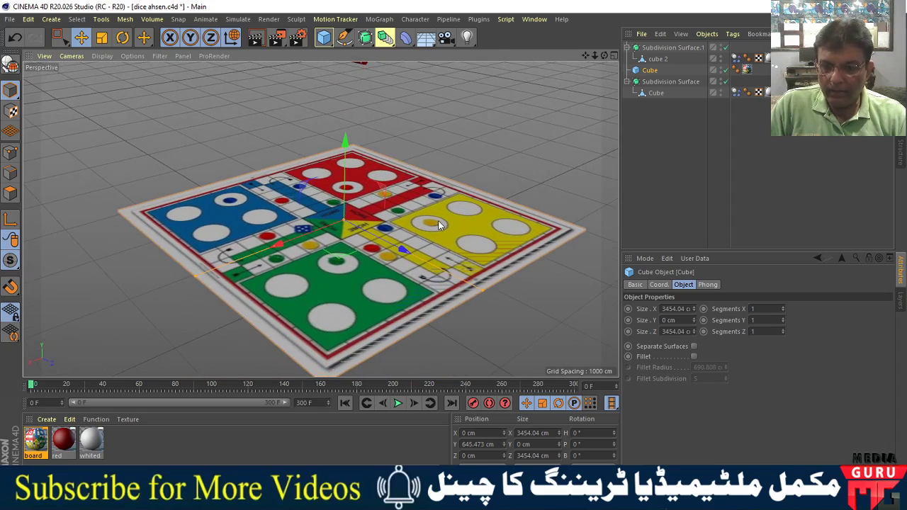
left_click(126, 55)
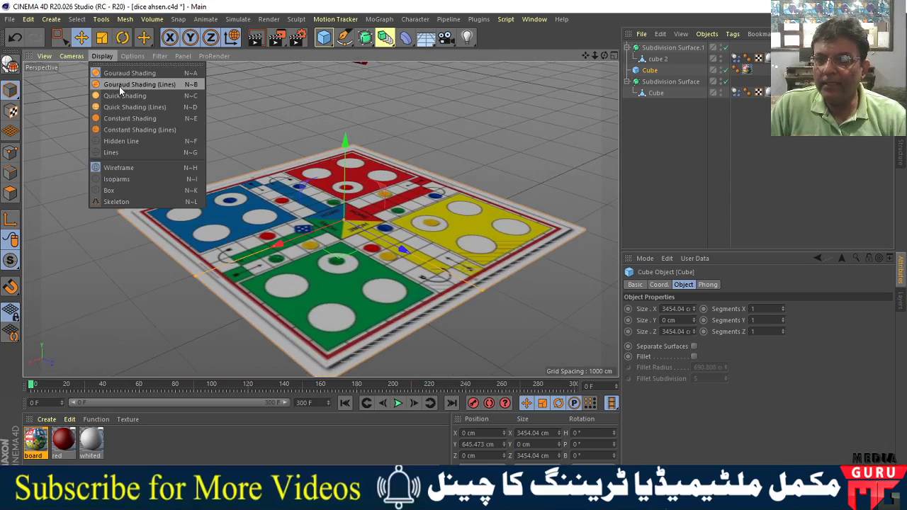
left_click(122, 85)
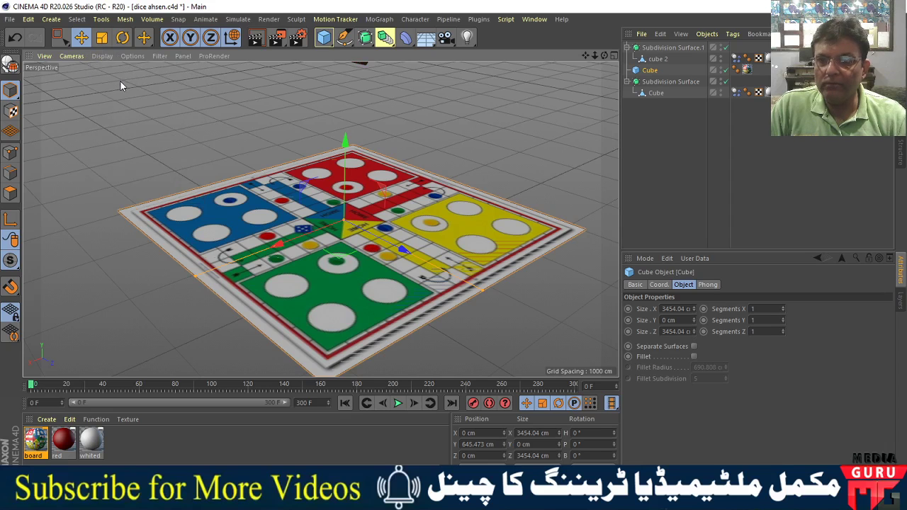
left_click_drag(198, 163, 190, 184, "alt")
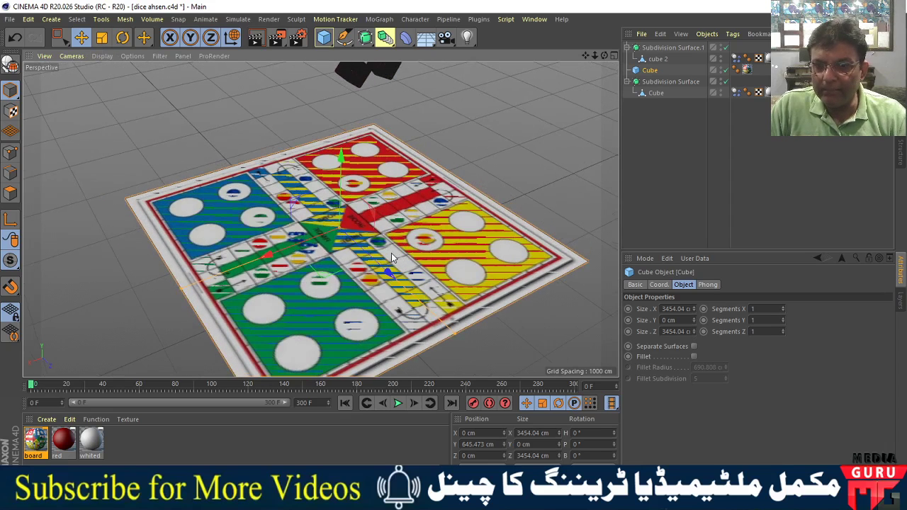
left_click(105, 59)
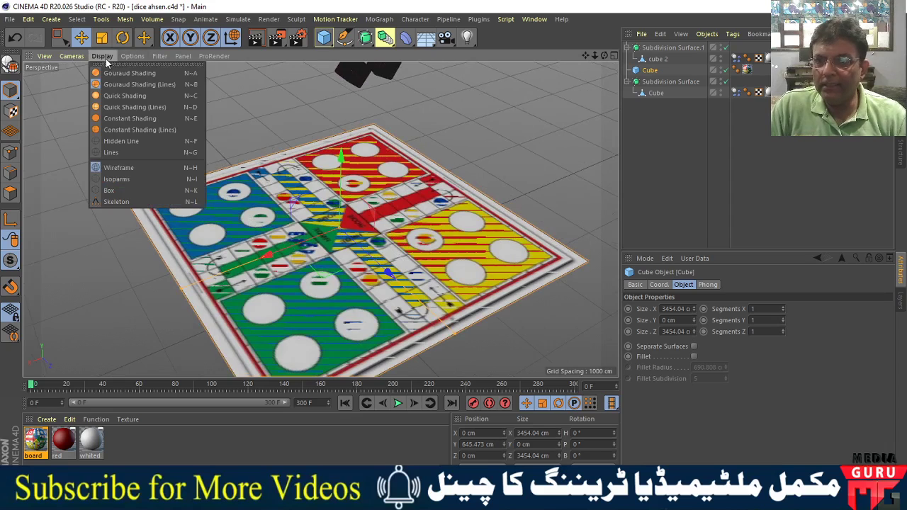
left_click(120, 72)
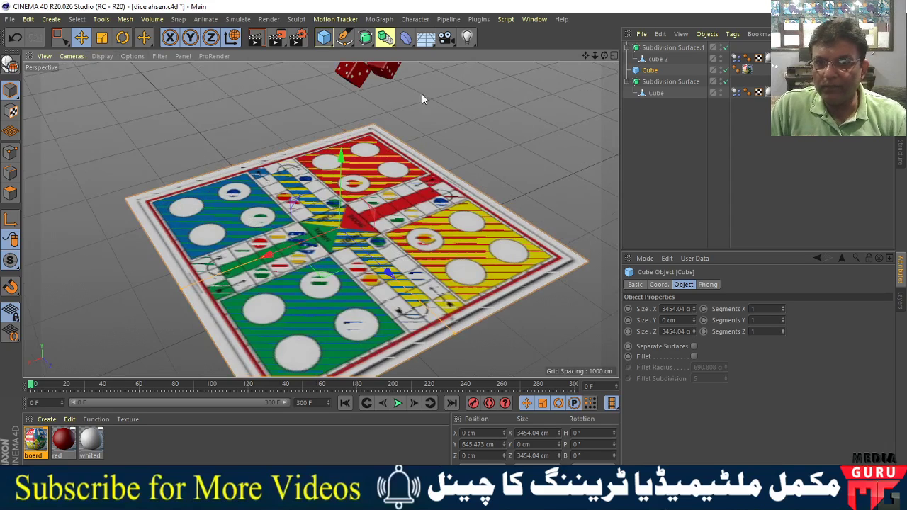
mouse_move(421, 94)
left_mouse_down("alt")
mouse_move(432, 157)
mouse_move(413, 174)
left_mouse_up("alt")
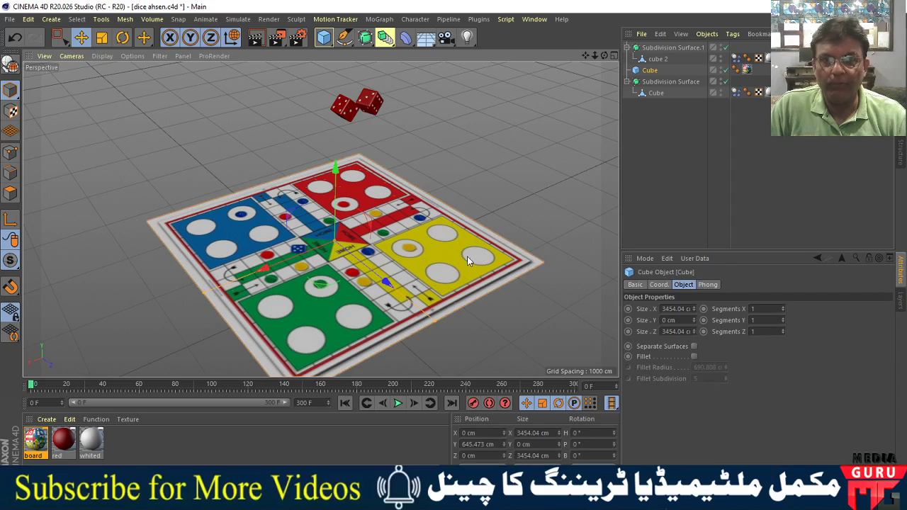
Rename the Cube object to 'board' and bring up its Tags menu
double_click(650, 70)
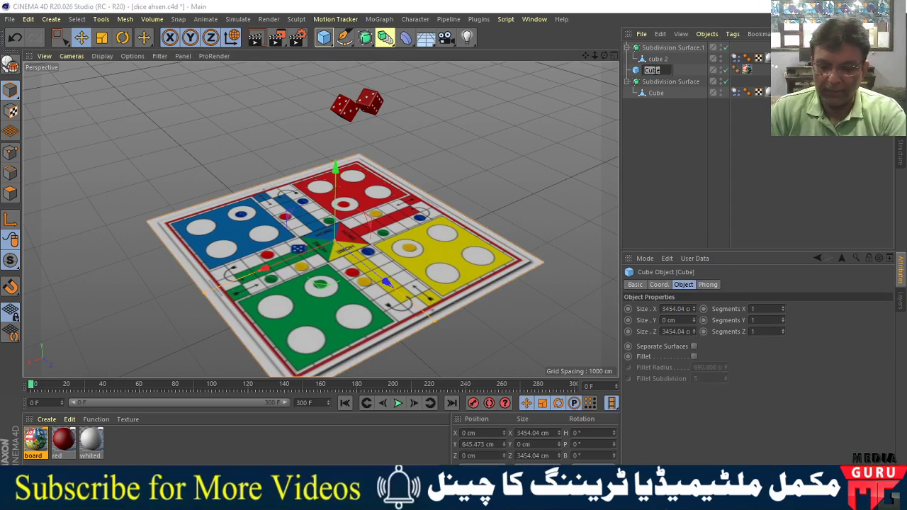
type("board")
key("Return")
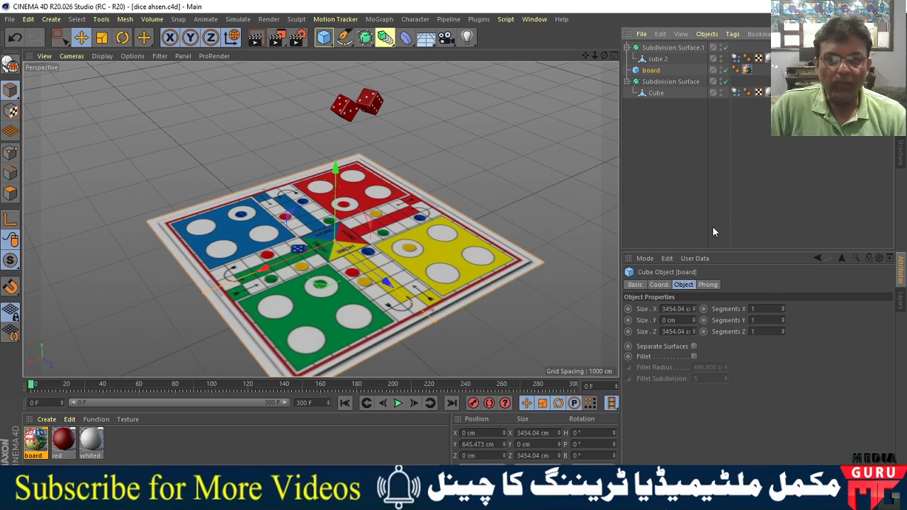
key("alt+Tab")
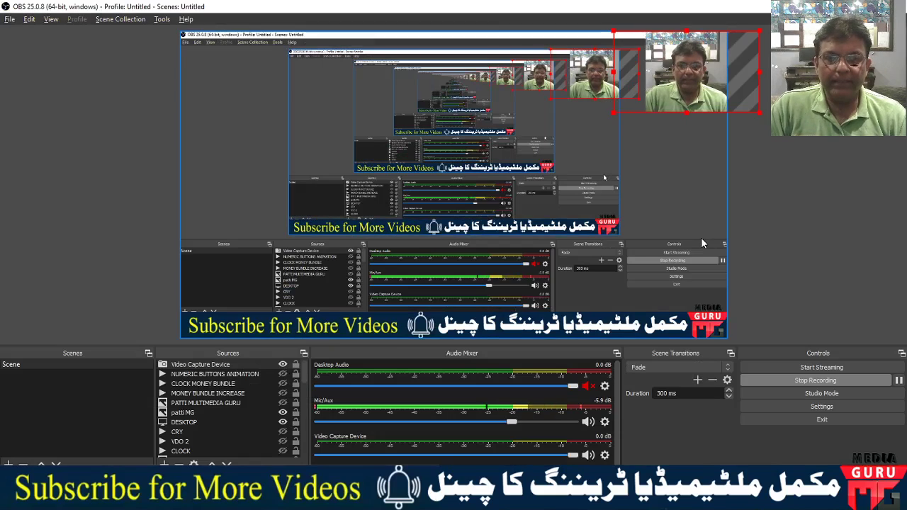
key("alt+Tab")
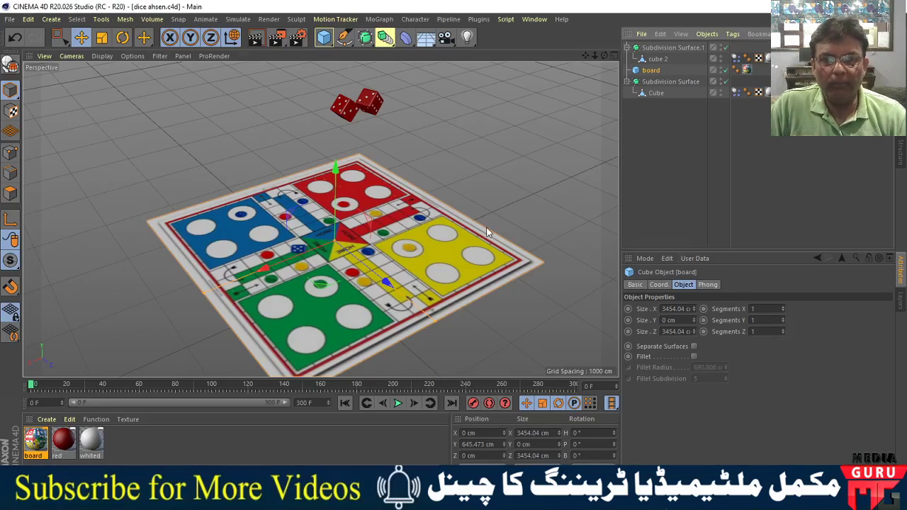
left_click(423, 256)
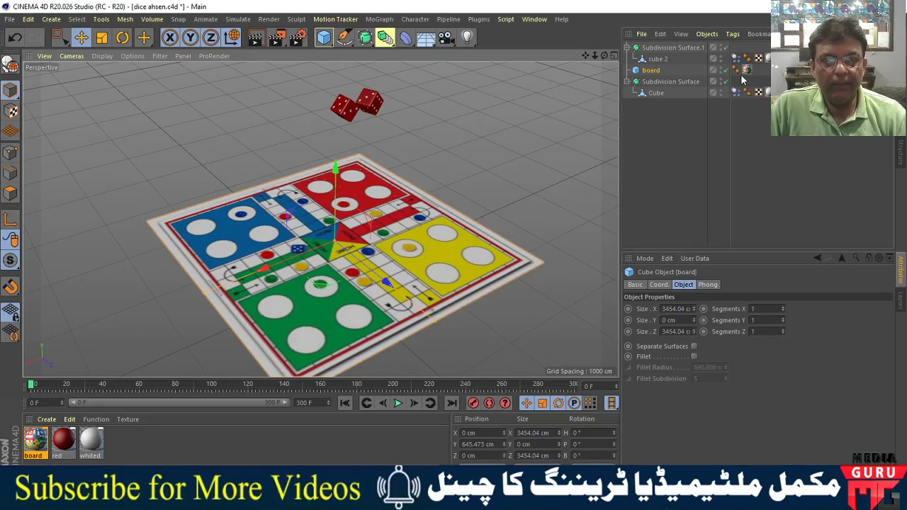
left_click(731, 34)
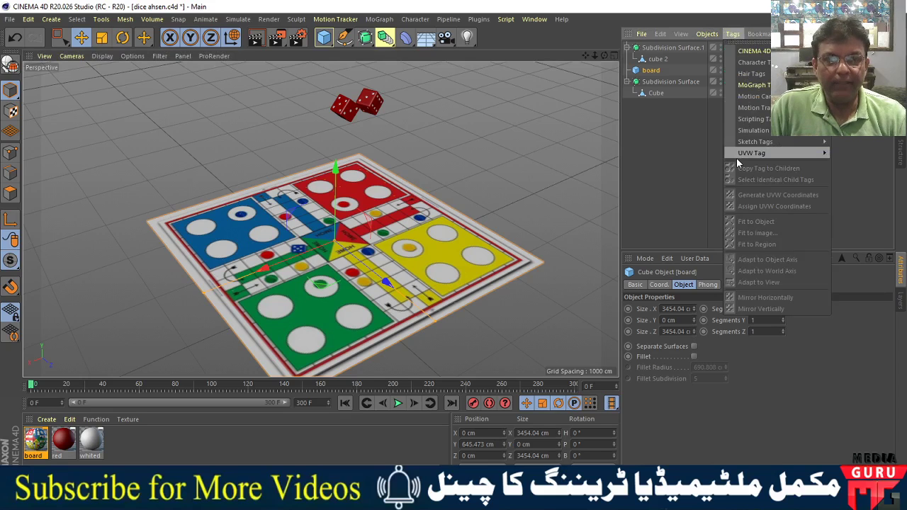
mouse_move(752, 130)
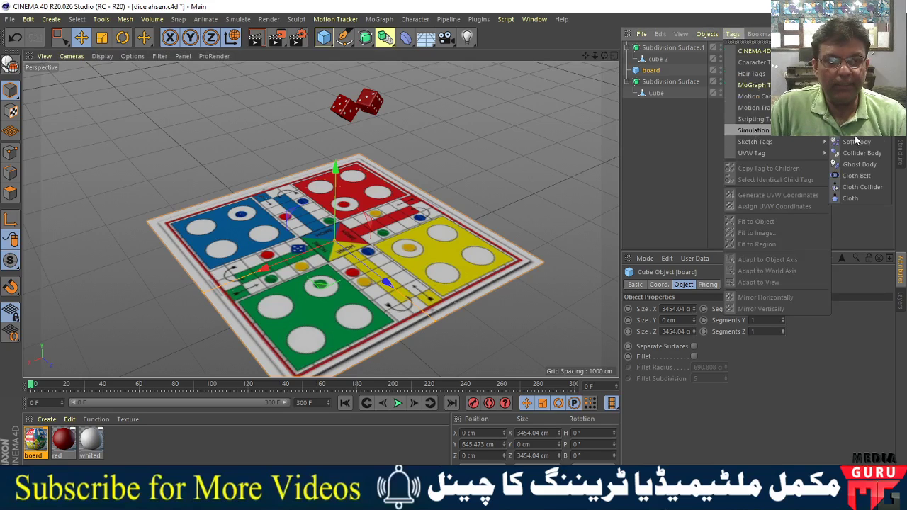
Add a Simulation Collider Body tag to the board object
left_click(854, 154)
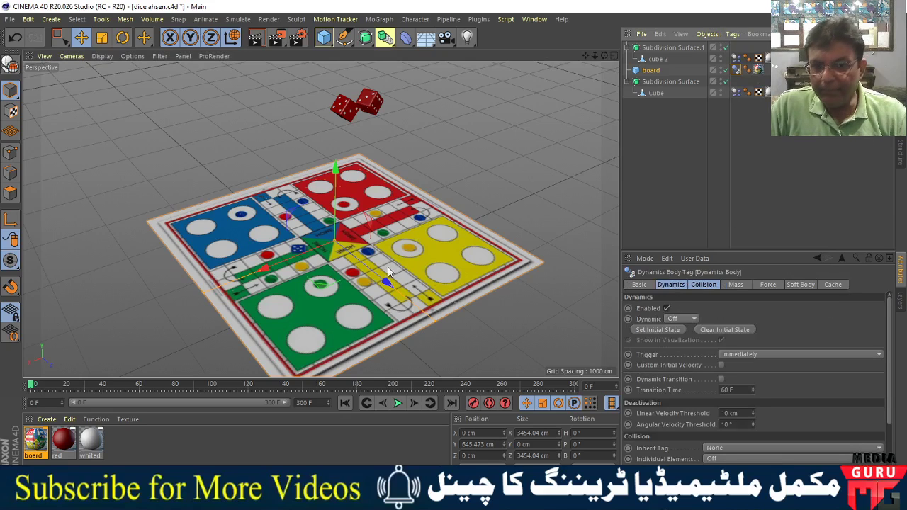
left_click(434, 361)
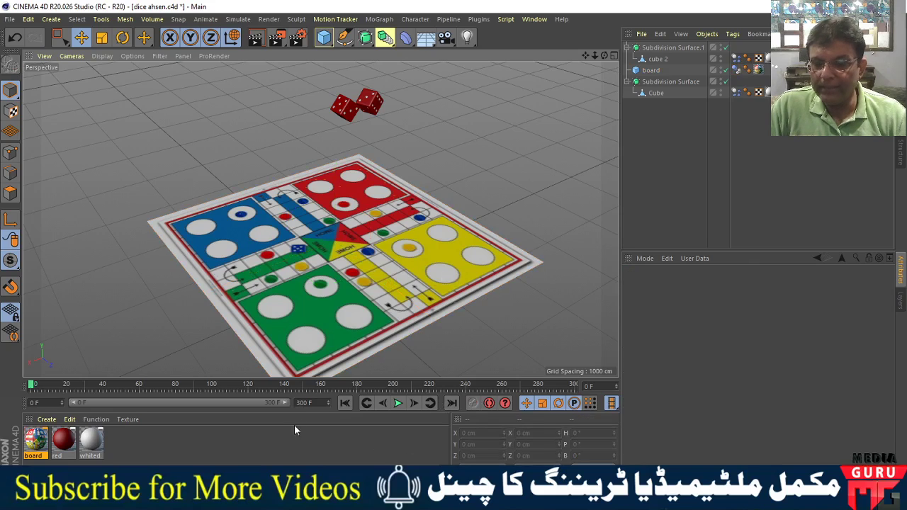
mouse_move(321, 345)
left_mouse_down("alt")
mouse_move(400, 274)
mouse_move(452, 277)
mouse_move(452, 241)
mouse_move(467, 210)
left_mouse_up("alt")
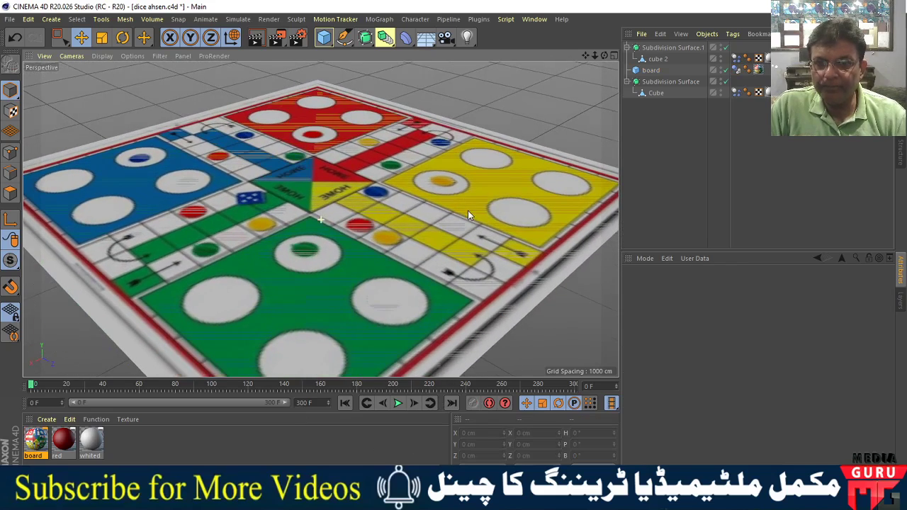
Play the simulation to watch the dice drop, rewind to frame 0, and select Cube
left_click(397, 403)
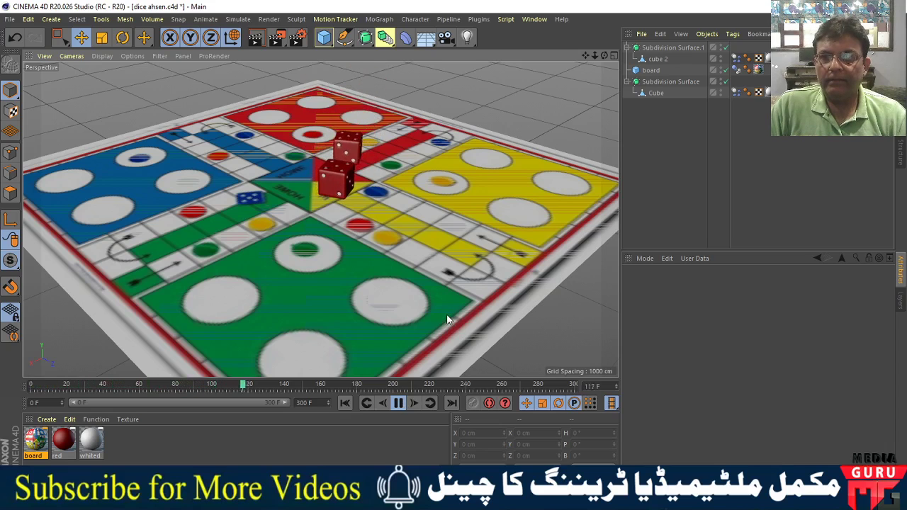
left_click(397, 403)
left_click(345, 403)
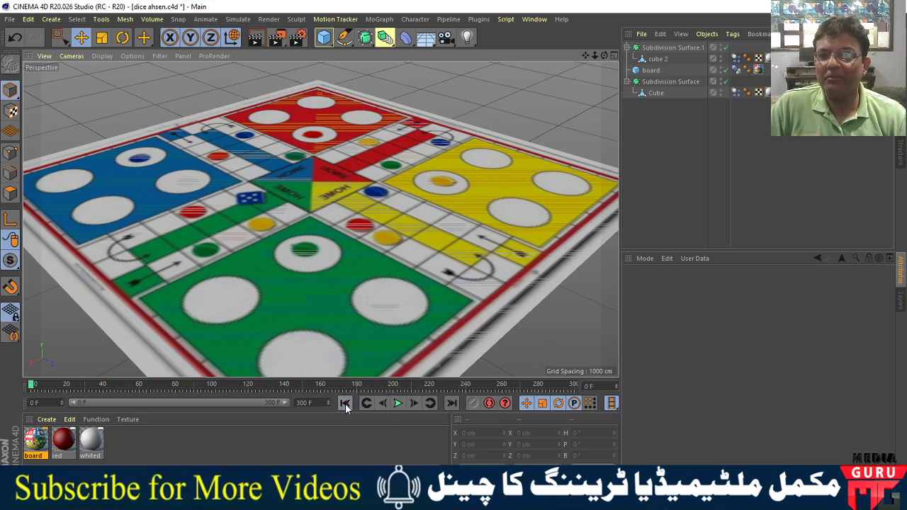
mouse_move(374, 319)
left_mouse_down("alt")
mouse_move(377, 300)
mouse_move(364, 313)
left_mouse_up("alt")
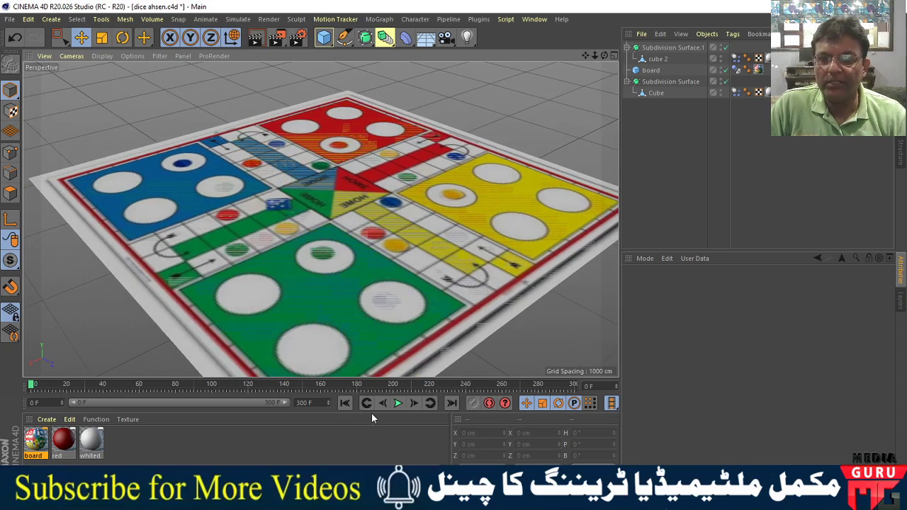
left_click(659, 93)
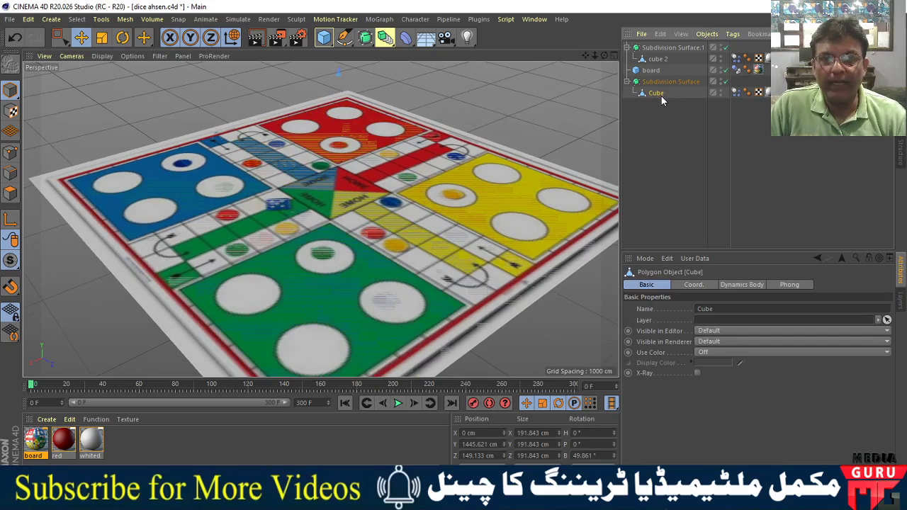
Show Cube's Dynamics Body Collision settings, where Bounce reads 80 %
left_click(736, 93)
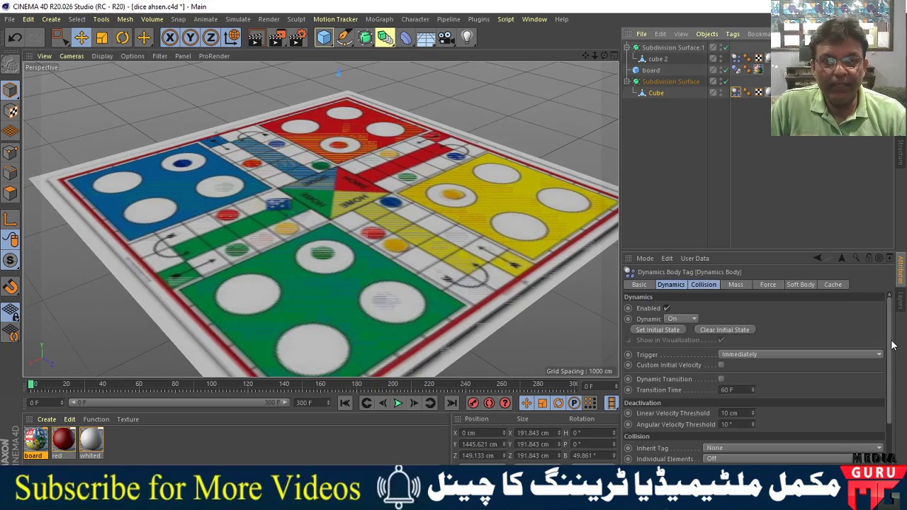
scroll(892, 345, "down", 3)
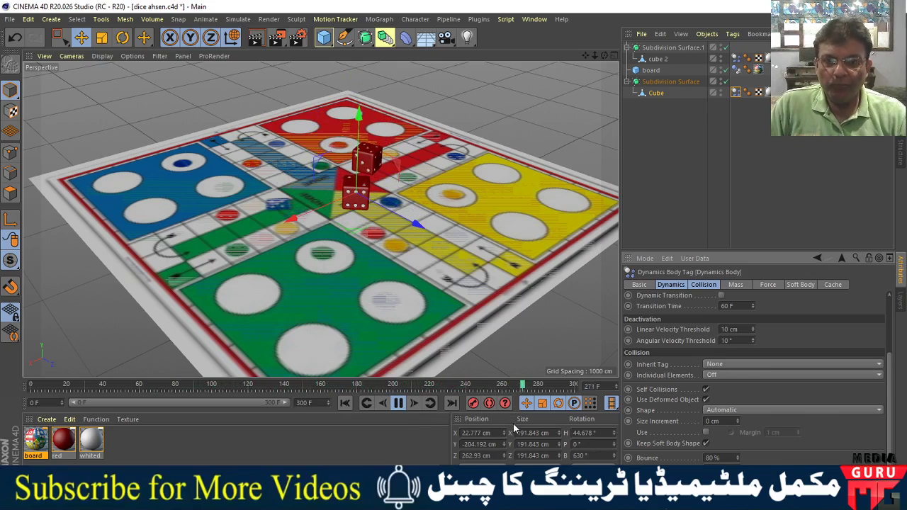
Set cube 2's Dynamics Body Collision Bounce to 120 %
left_click(660, 60)
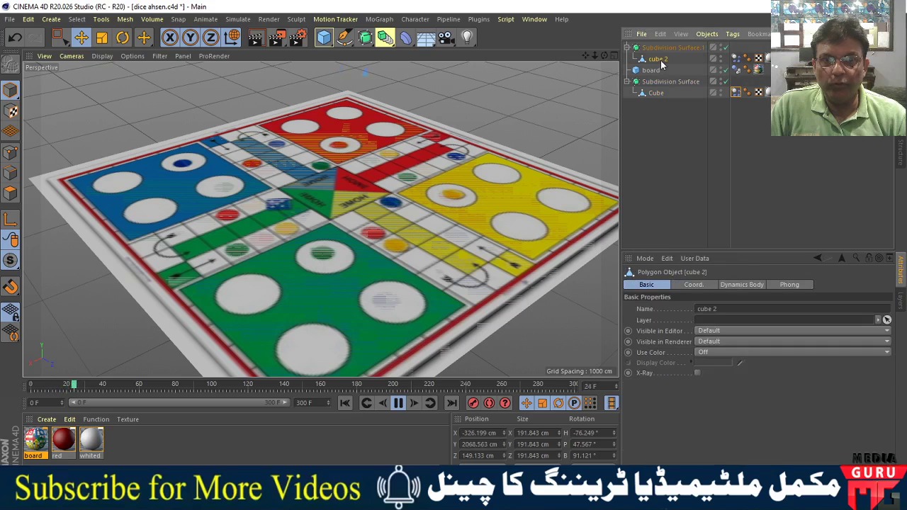
left_click(735, 60)
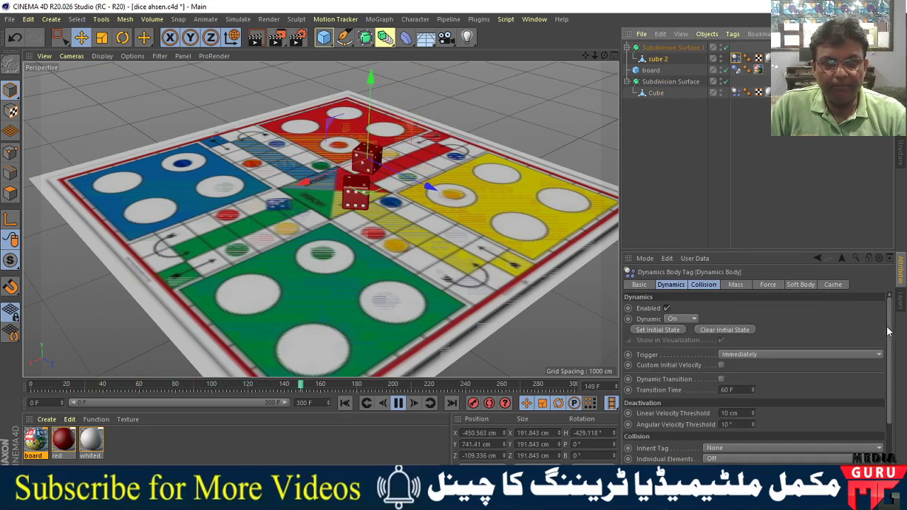
left_click_drag(889, 331, 882, 367)
scroll(882, 367, "down", 3)
left_click(712, 457)
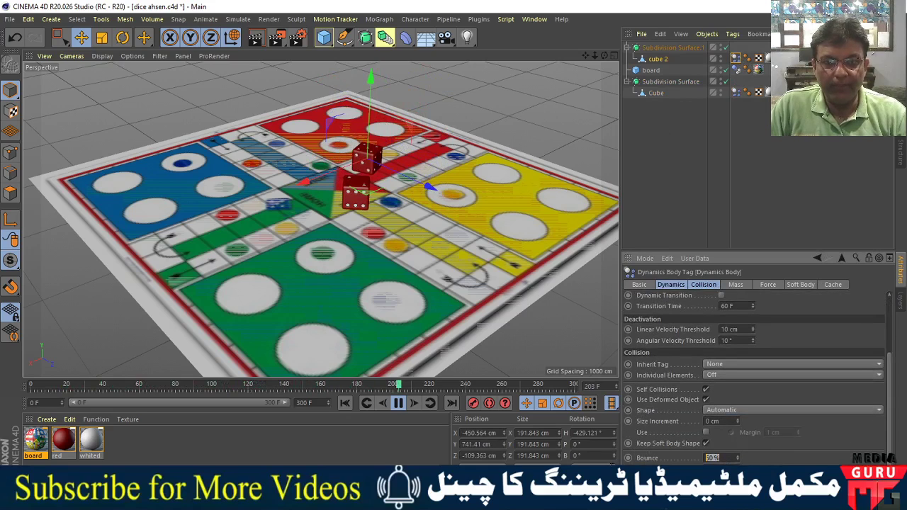
type("12")
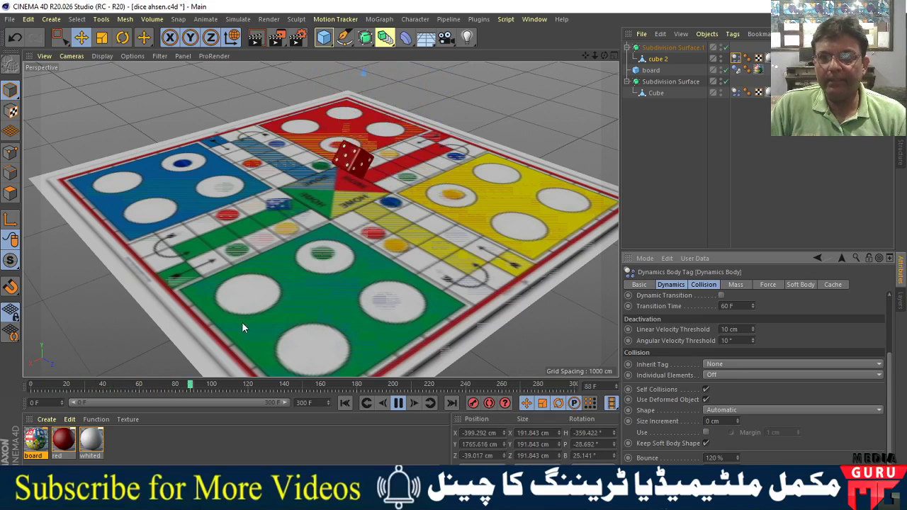
Replay the drop while orbiting around the board, then stop playback at frame 178
scroll(321, 298, "down", 3)
left_click_drag(292, 292, 270, 290, "alt")
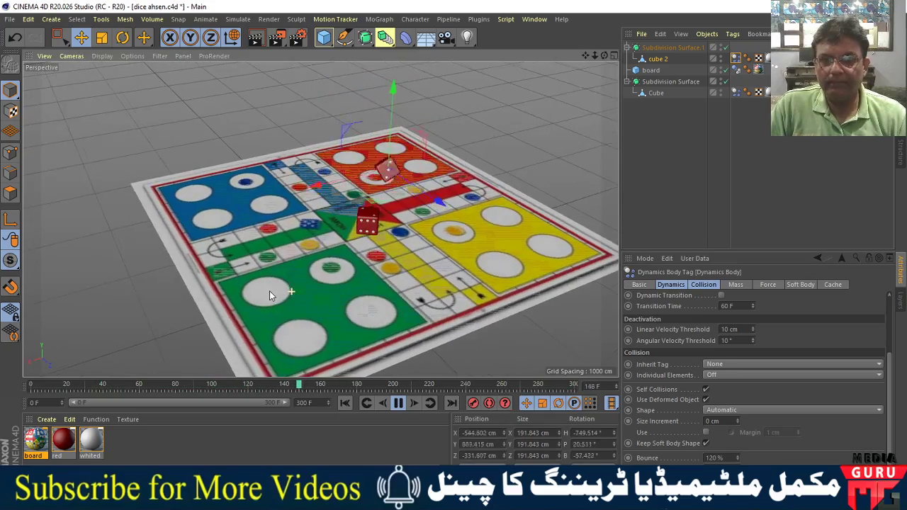
scroll(439, 269, "up", 3)
scroll(440, 265, "down", 3)
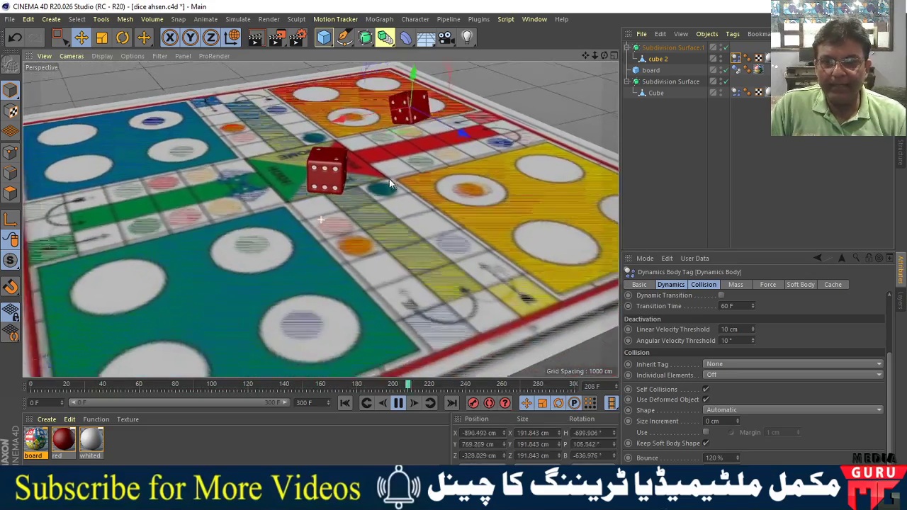
left_click_drag(449, 222, 390, 236, "alt")
scroll(407, 226, "up", 3)
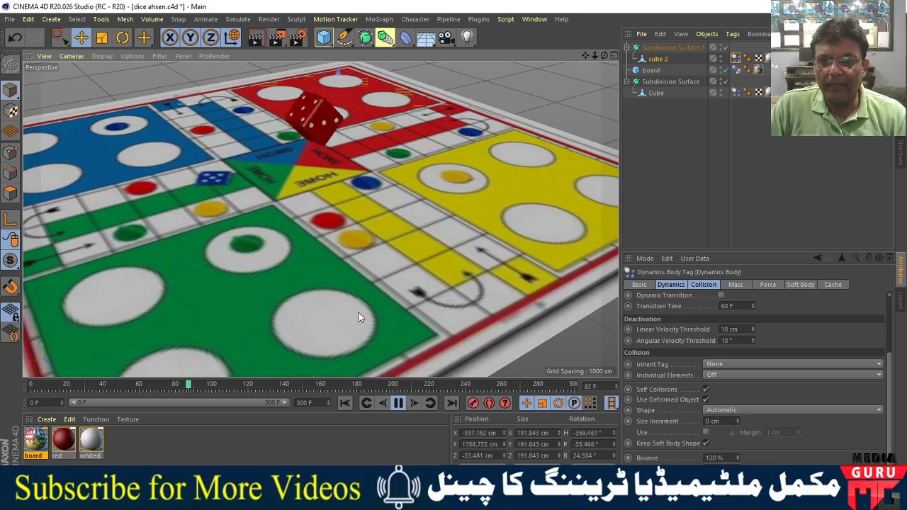
left_click_drag(367, 291, 346, 289, "alt")
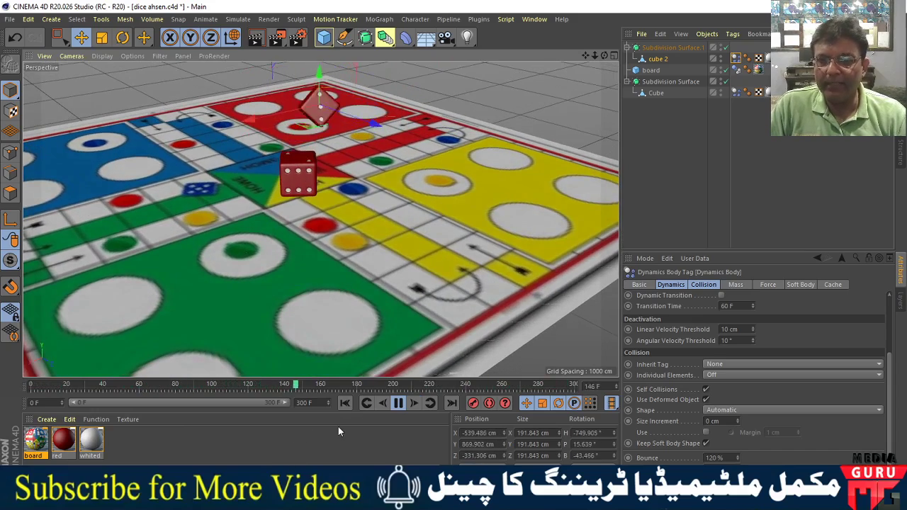
left_click(397, 403)
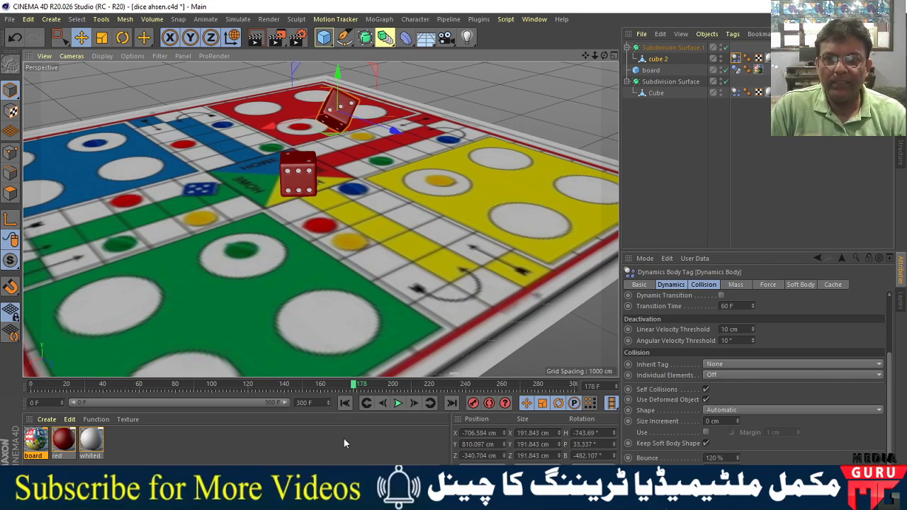
Switch from Cinema 4D to the OBS Studio window
key("alt+Tab")
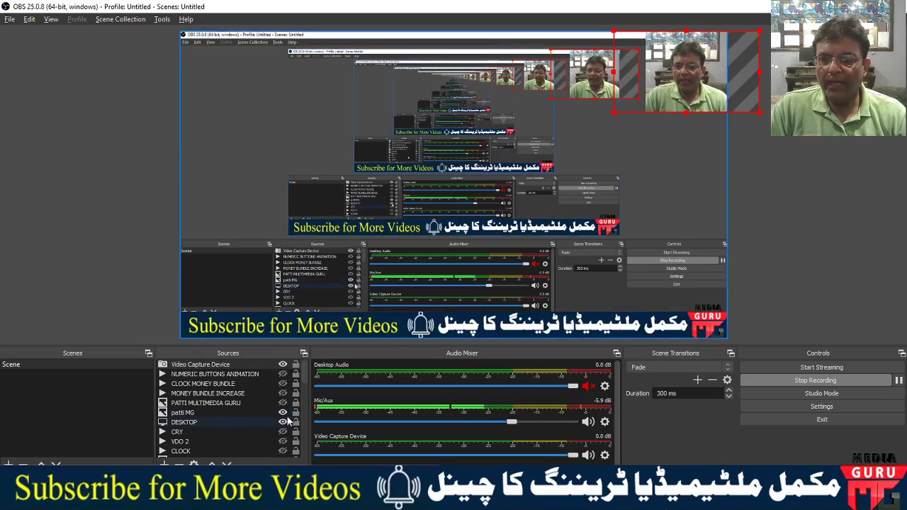